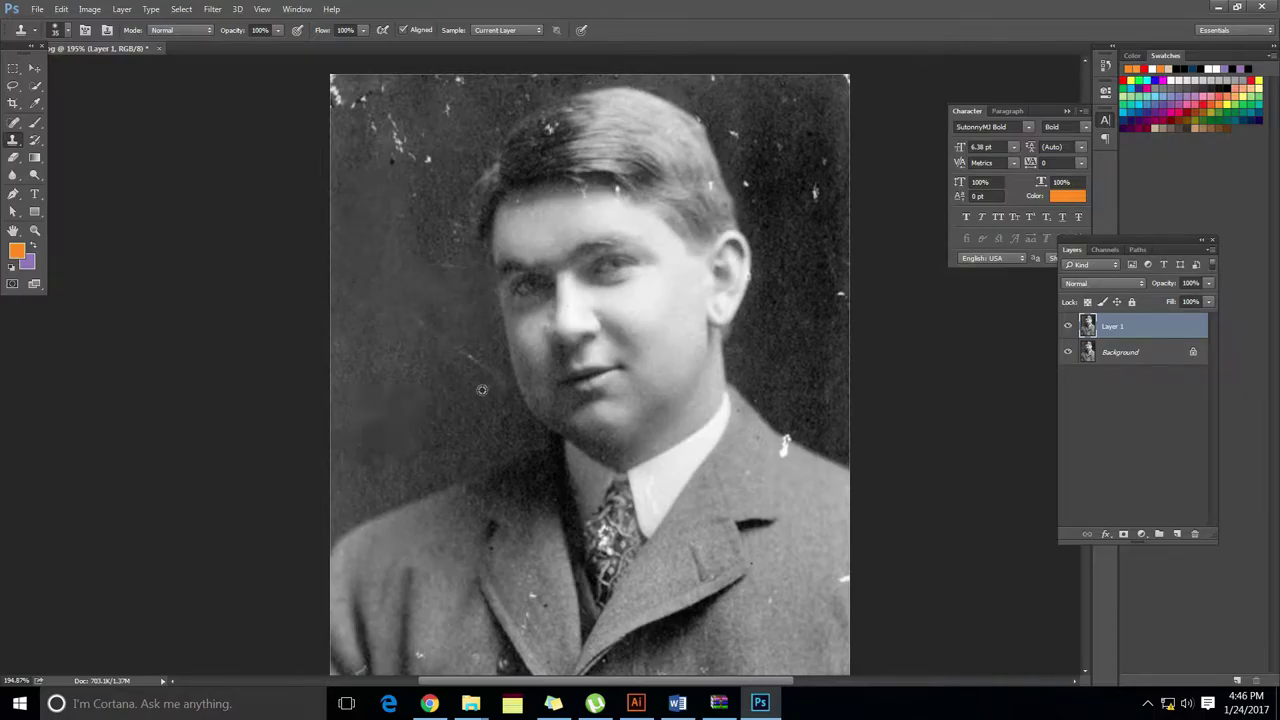
- Clone out the white scratches and specks on the dark backdrop on both sides of the man's head
scroll(428, 340, up, 5)
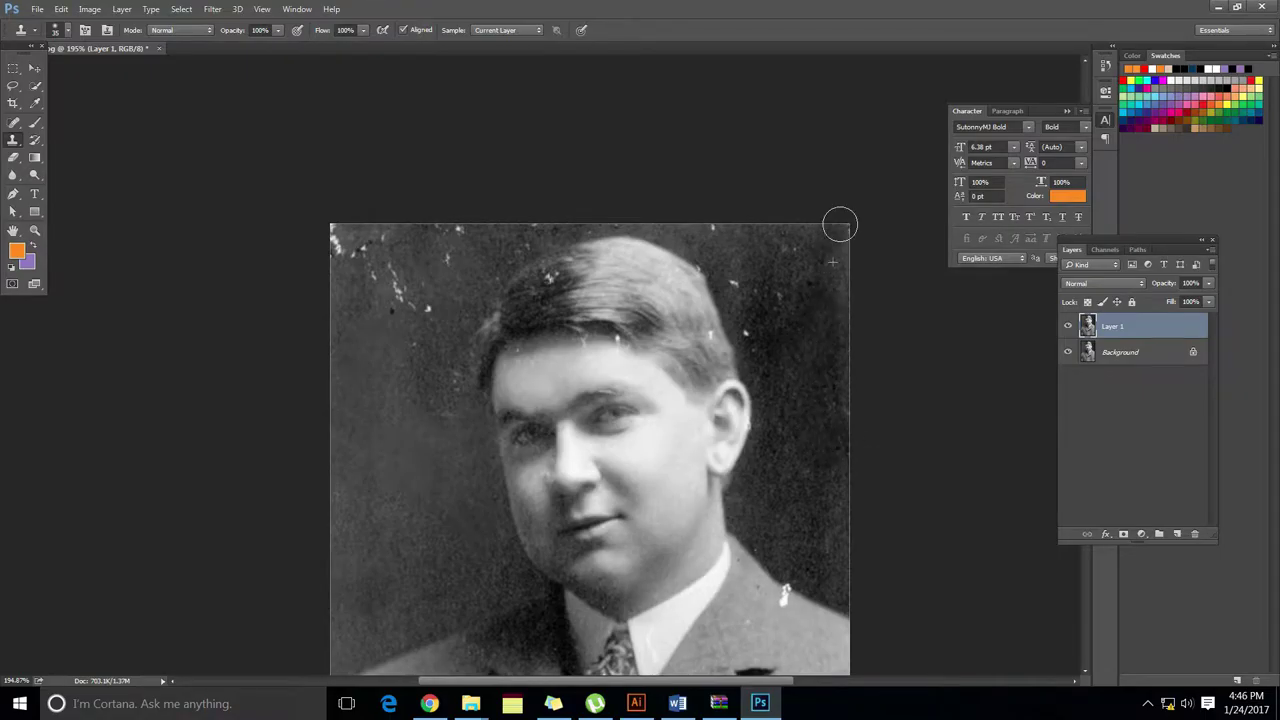
click(738, 278)
alt+click(770, 362)
click(751, 331)
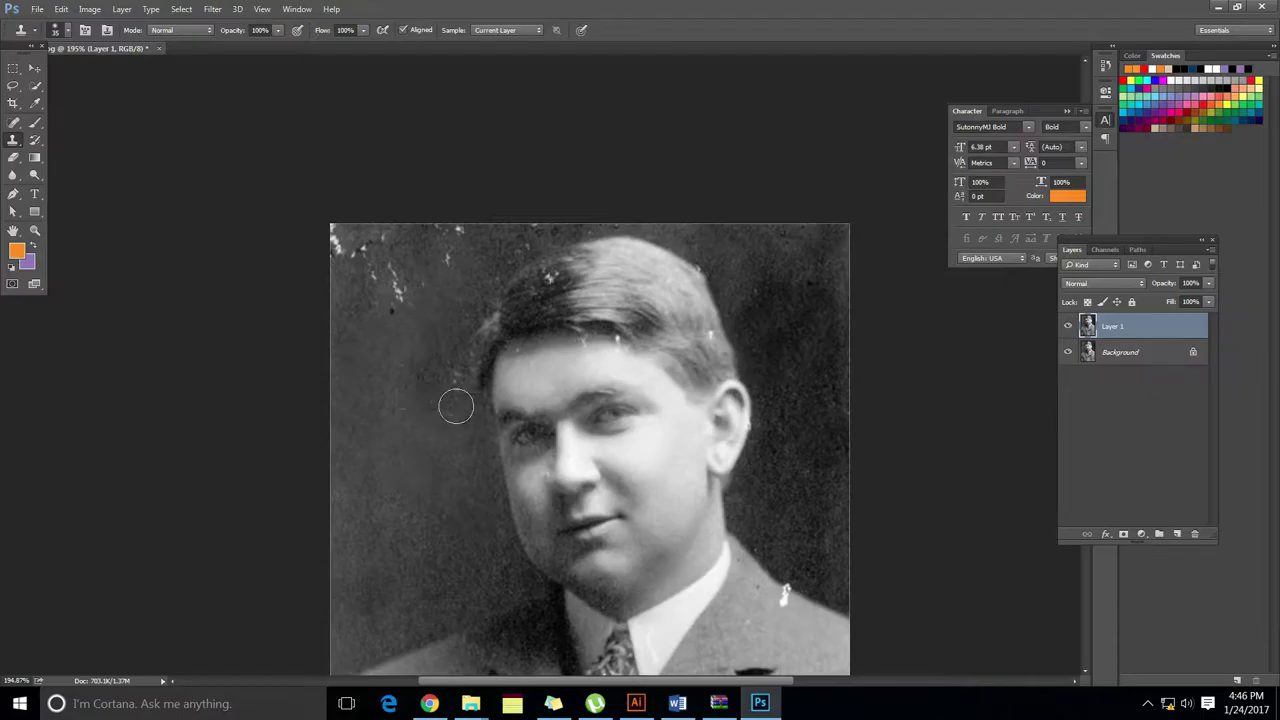
scroll(374, 360, up, 1)
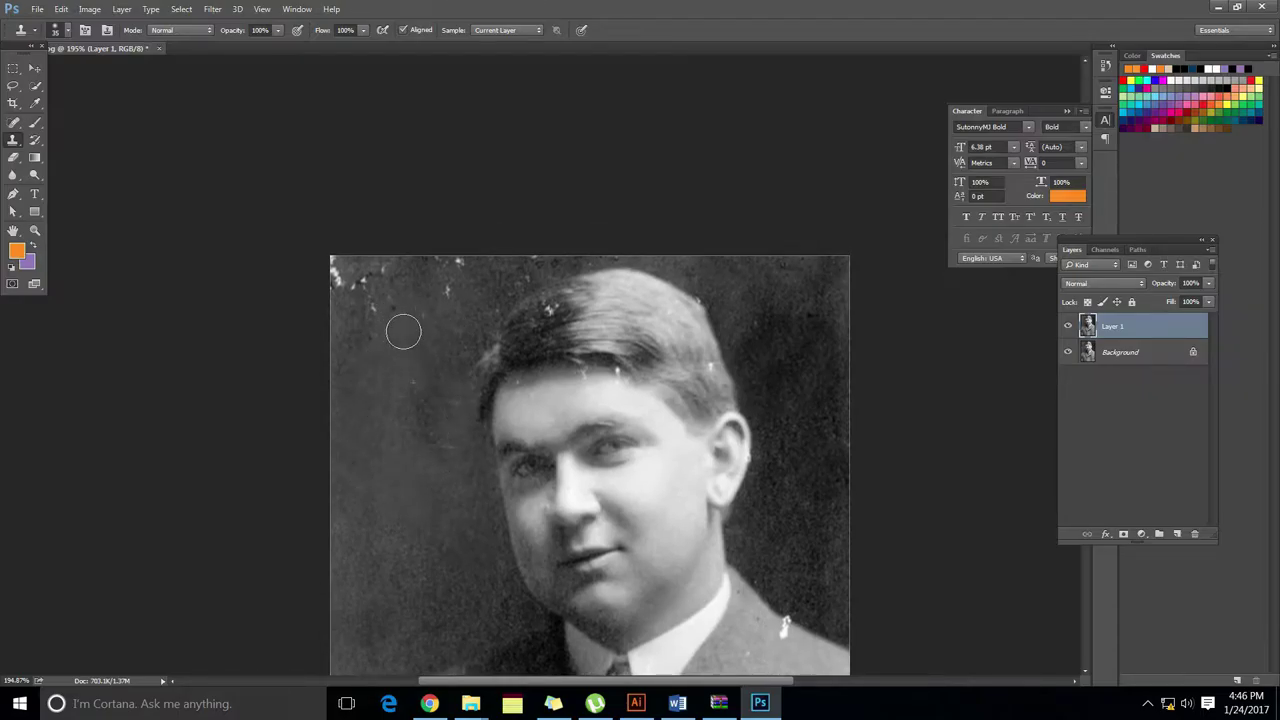
- Clone clean backdrop over the white damage in the photo's upper-left corner and along its top edge
click(366, 284)
alt+click(371, 340)
click(339, 279)
click(337, 257)
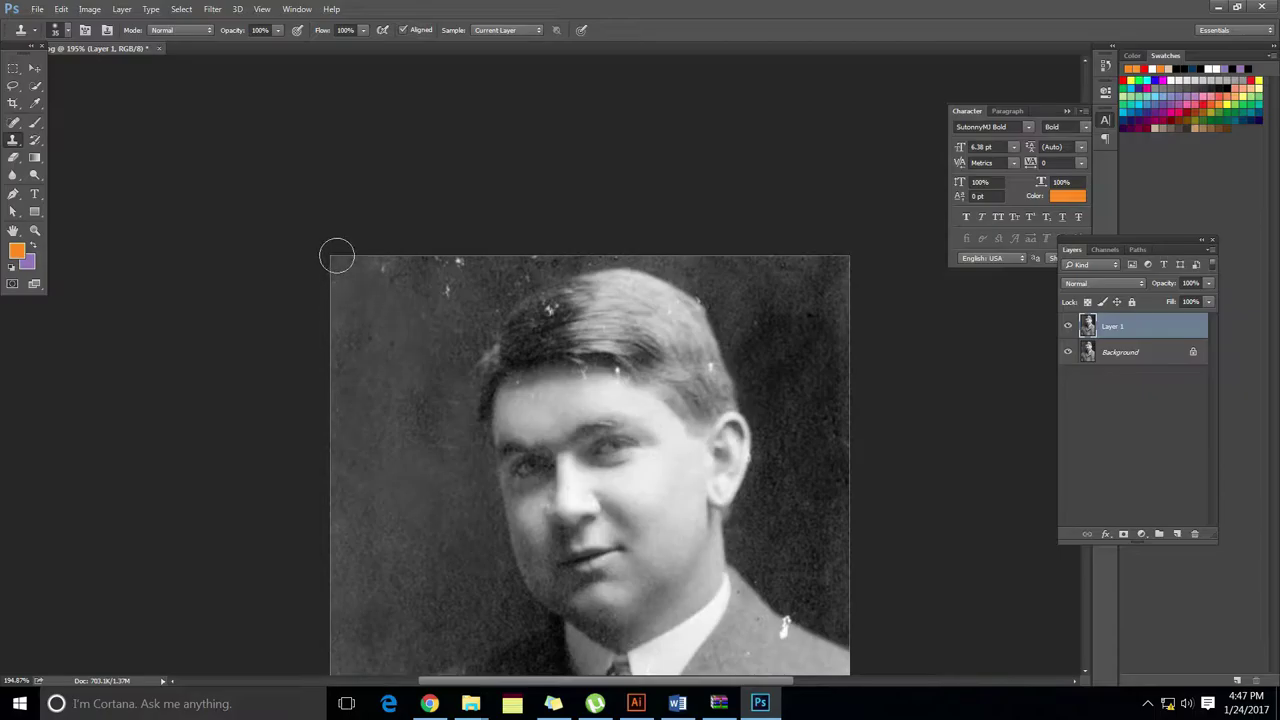
alt+click(402, 330)
click(451, 287)
click(462, 254)
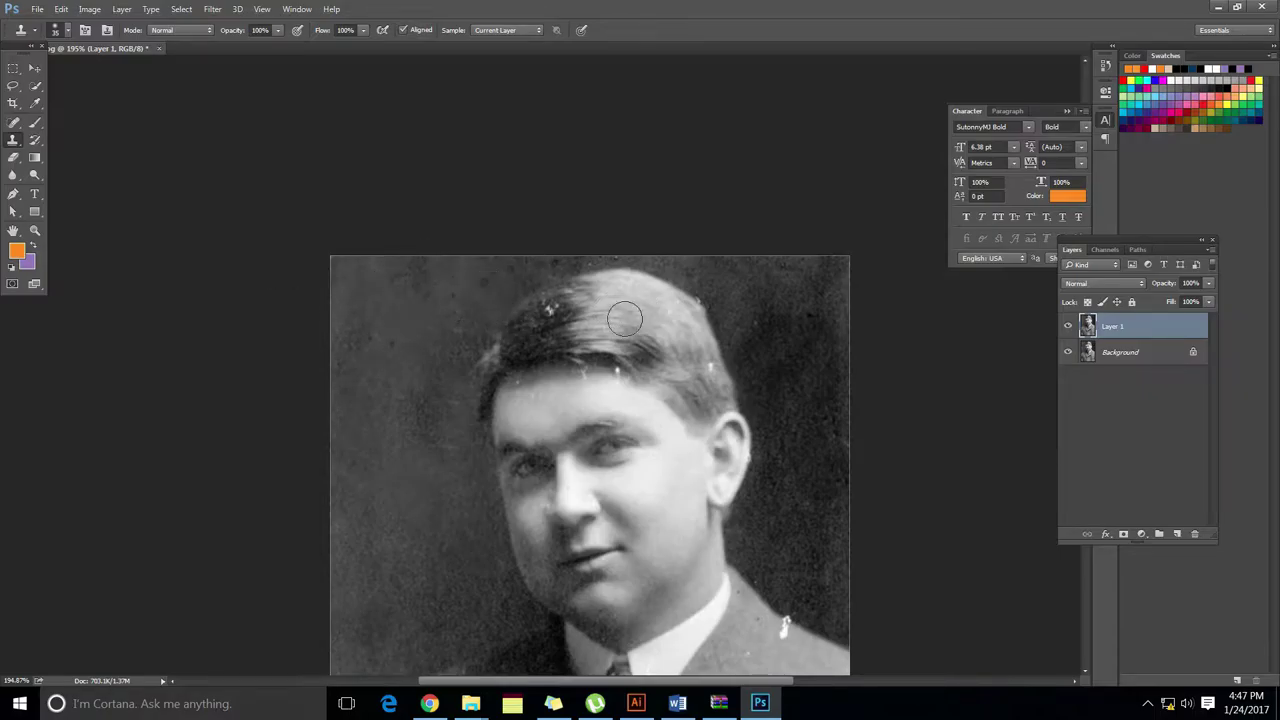
- Reduce the Clone Stamp brush size to 25 px
key(bracketleft)
key(bracketleft)
key(bracketleft)
key(bracketleft)
key(bracketleft)
right_click(536, 328)
click(603, 358)
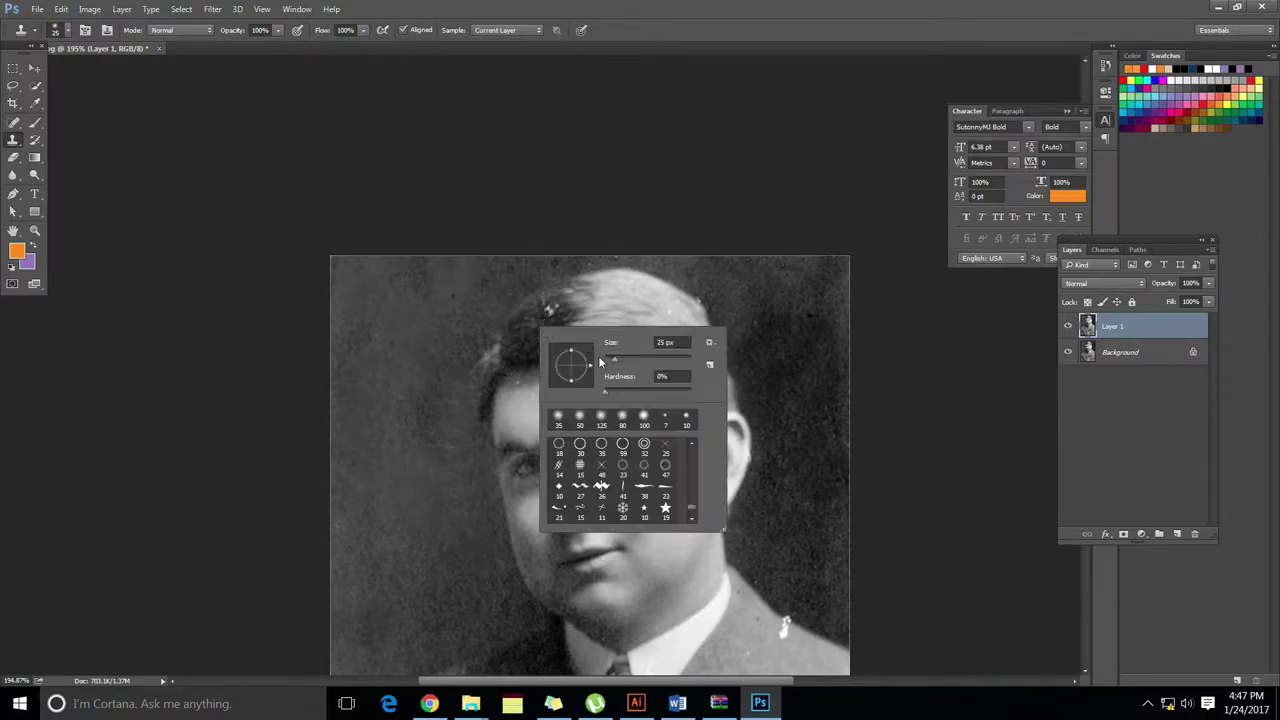
click(529, 351)
click(549, 310)
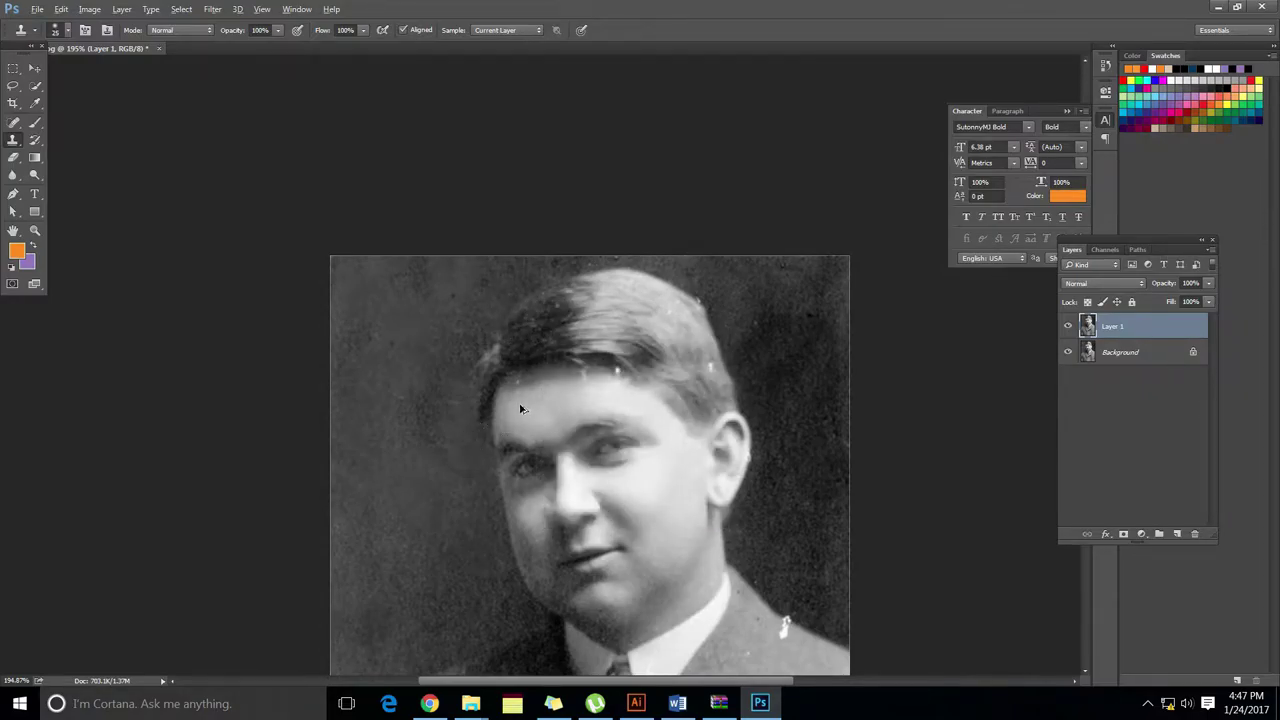
key(ctrl+alt+z)
key(ctrl+alt+z)
- Clone out the white specks in the hair and along the hairline above the forehead
alt+click(547, 329)
click(549, 312)
scroll(568, 376, down, 2)
alt+click(555, 300)
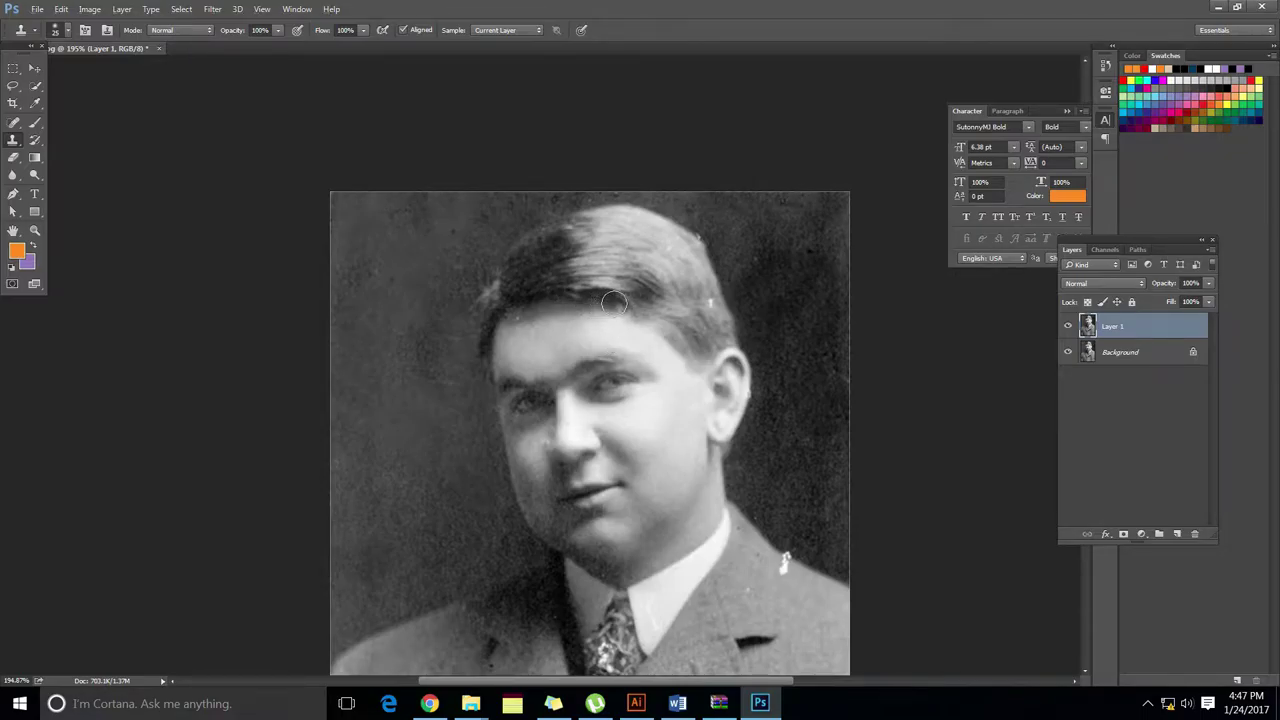
click(625, 390)
alt+click(533, 317)
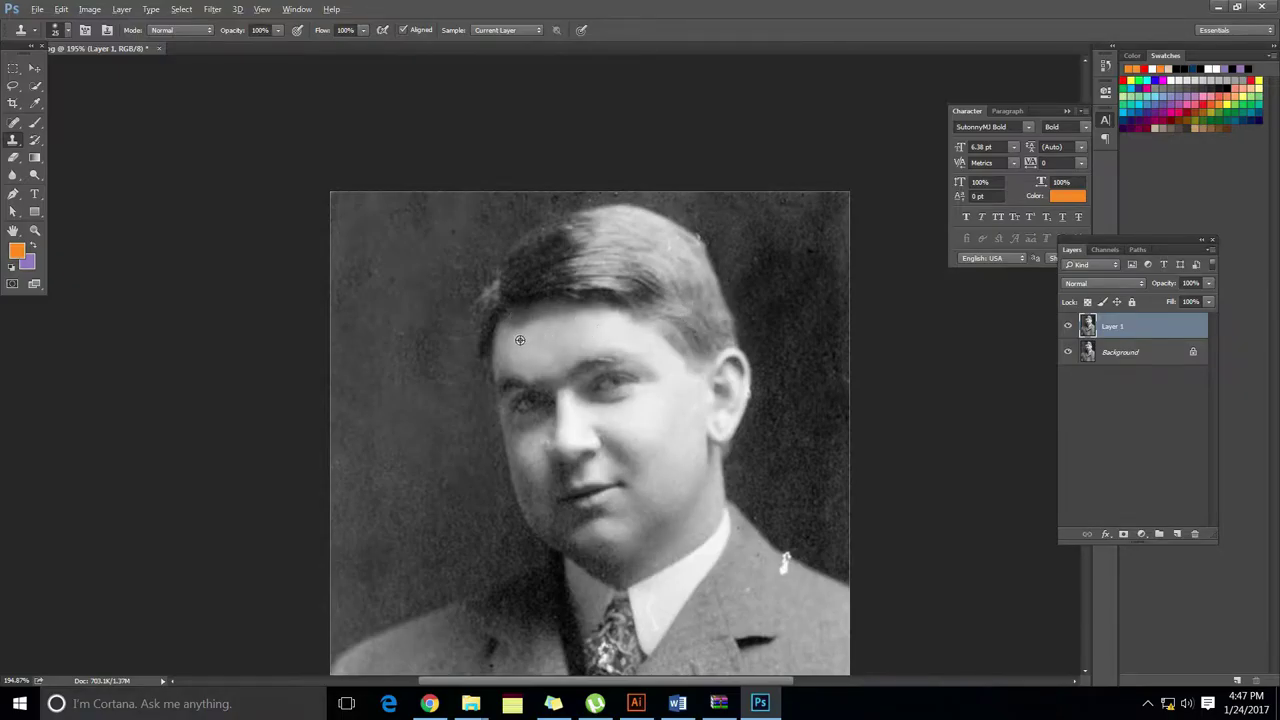
alt+click(682, 228)
- Clone out the white blotch at the shoulder edge and the white marks along the right edge of the jacket
scroll(792, 238, down, 1)
scroll(357, 434, down, 3)
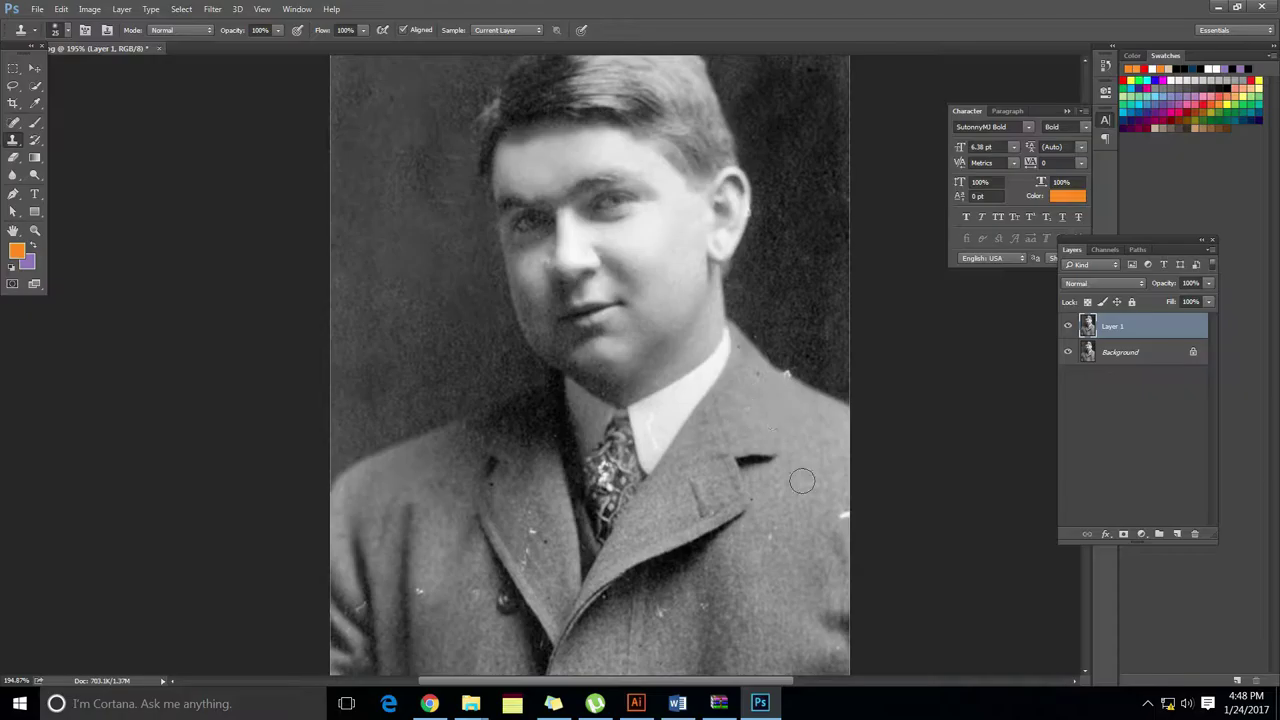
scroll(651, 579, down, 2)
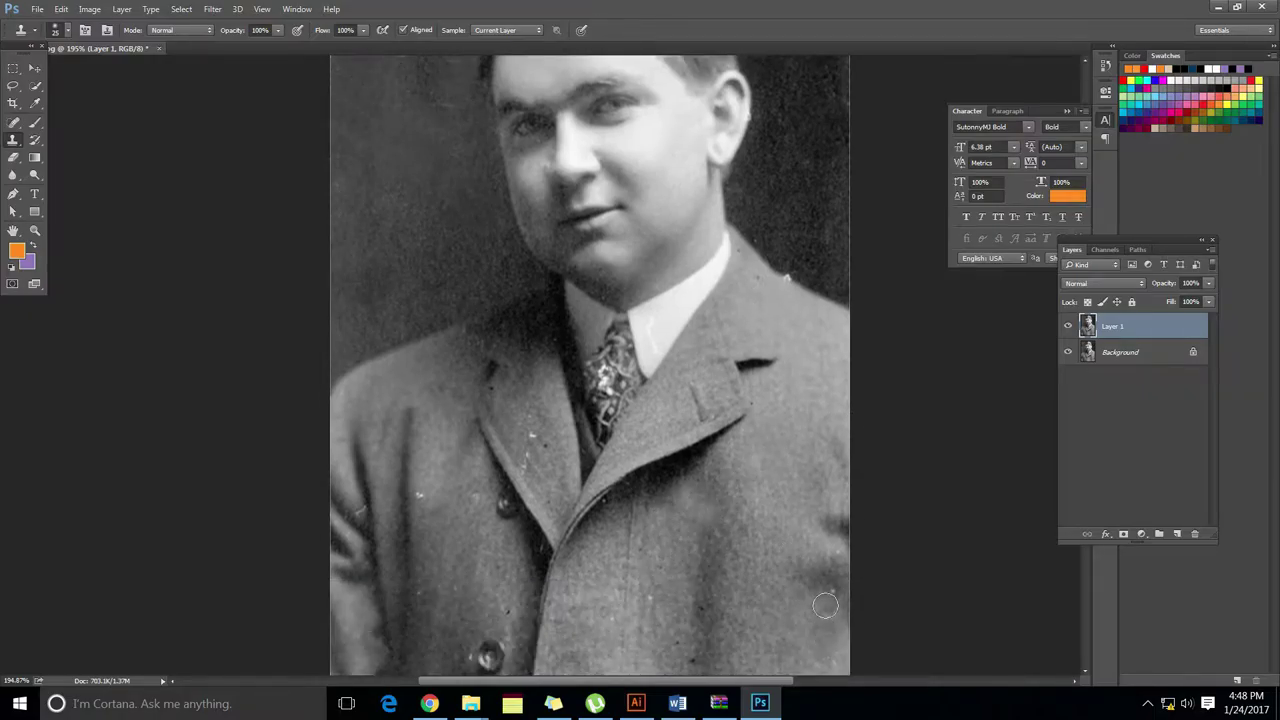
scroll(660, 623, down, 3)
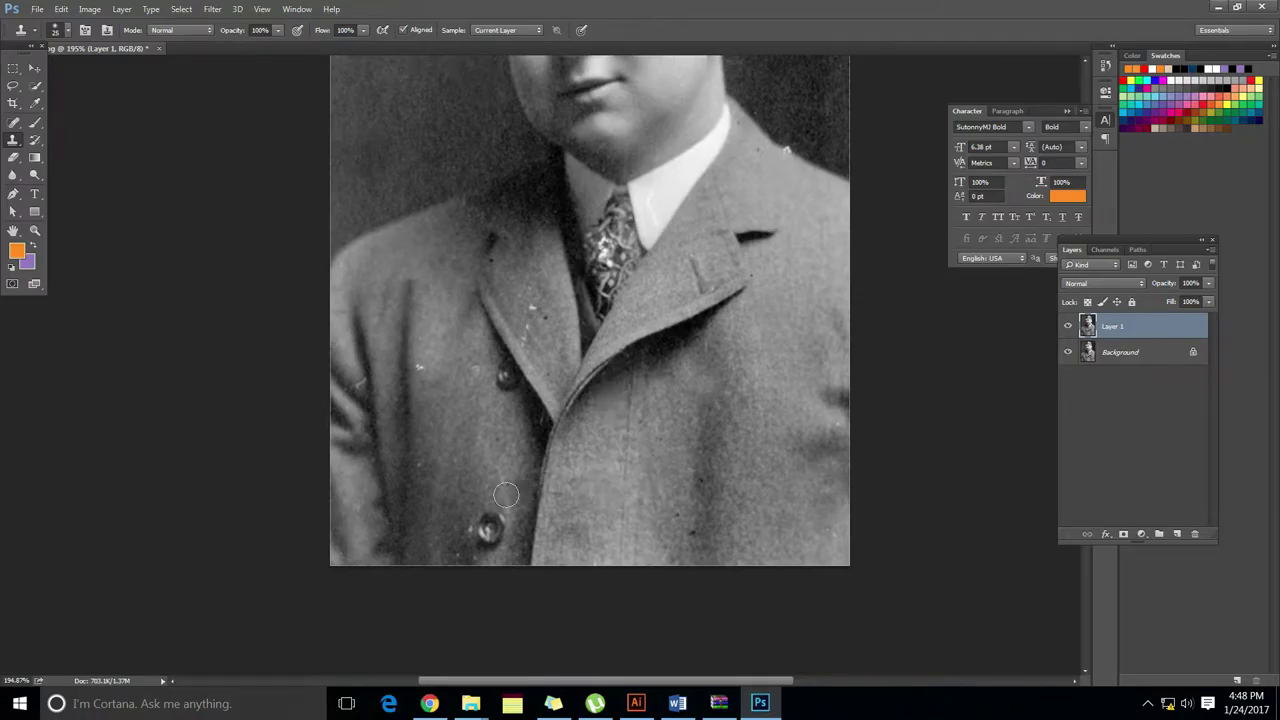
- Clone out the white specks on the lapel, the jacket front and the left sleeve
click(534, 312)
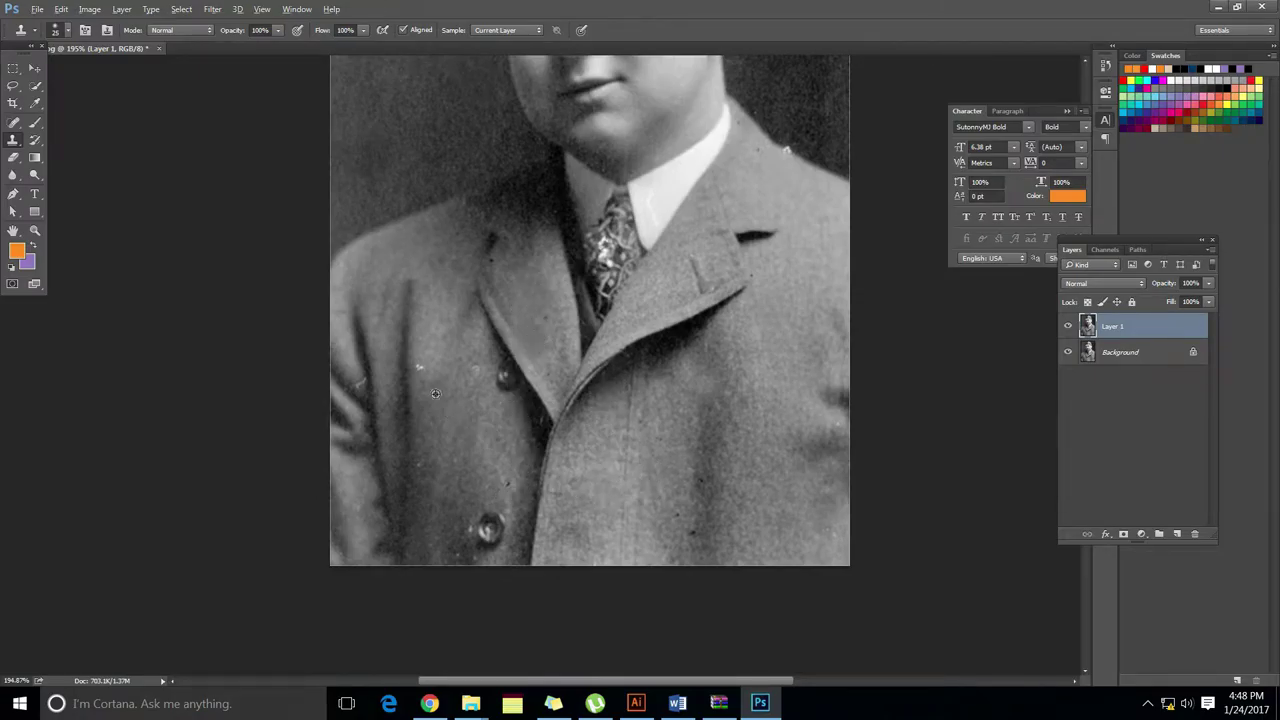
click(421, 368)
scroll(500, 637, down, 1)
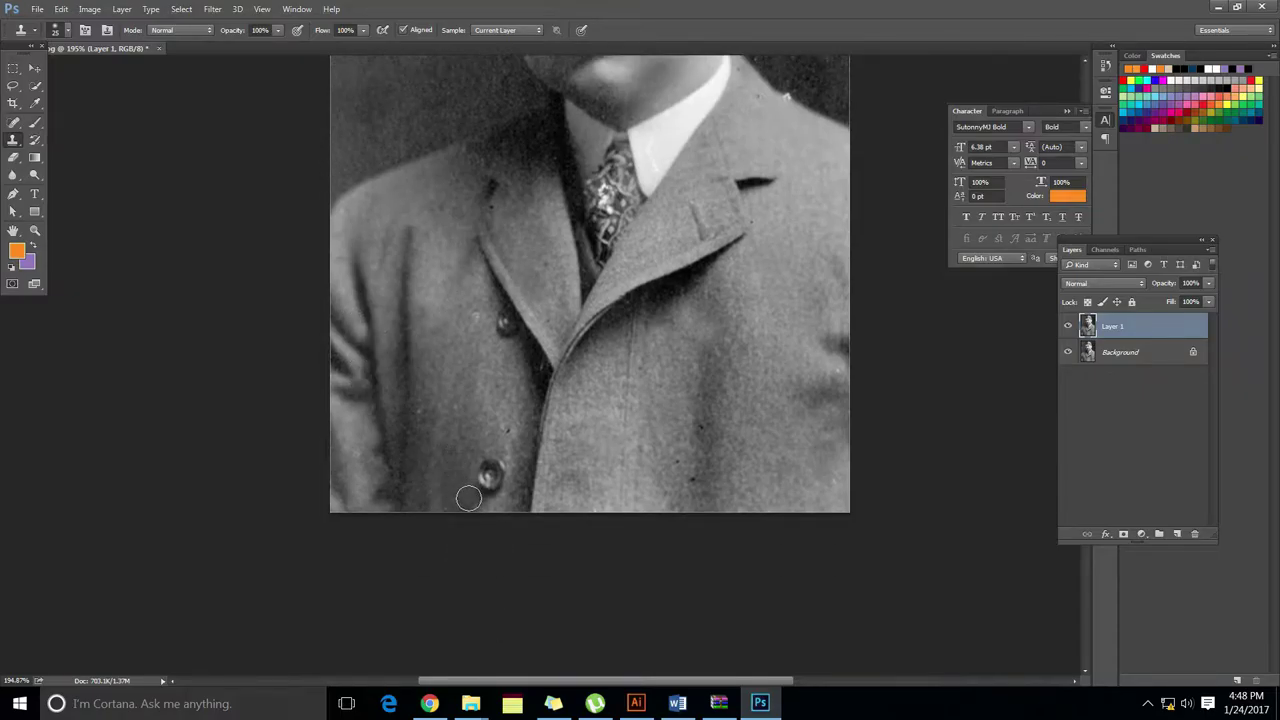
scroll(429, 417, down, 1)
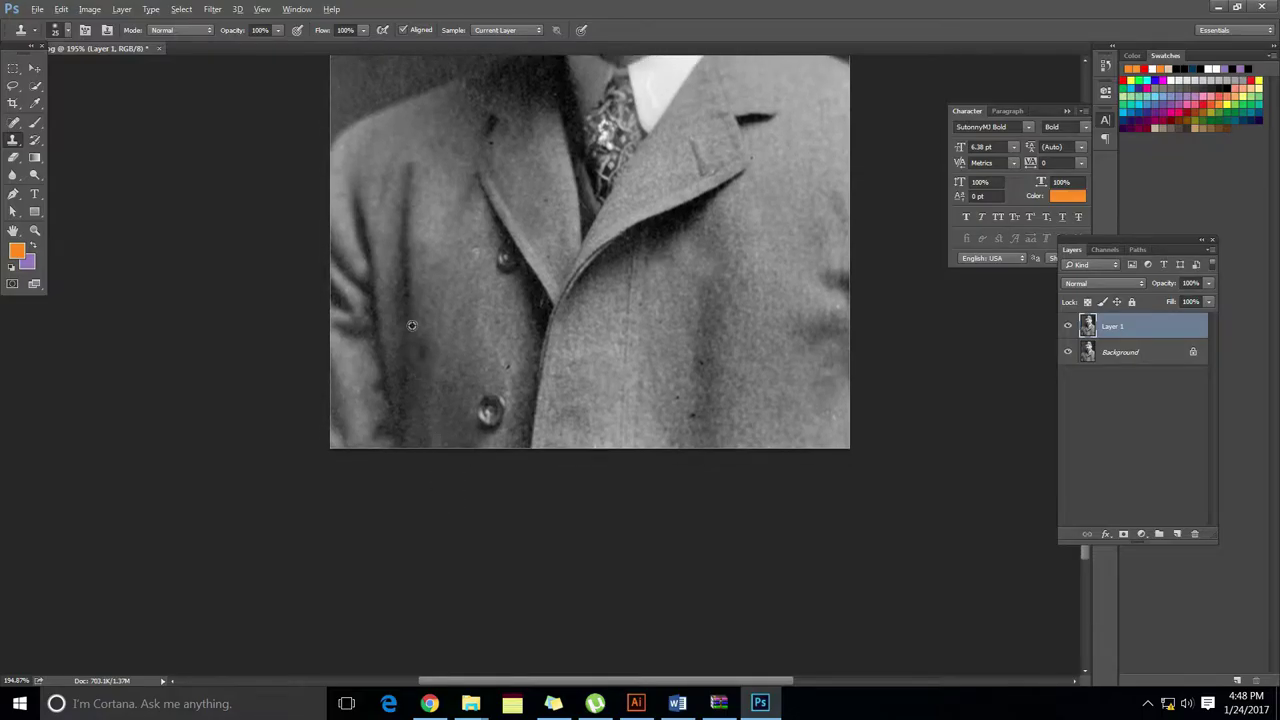
scroll(419, 349, down, 1)
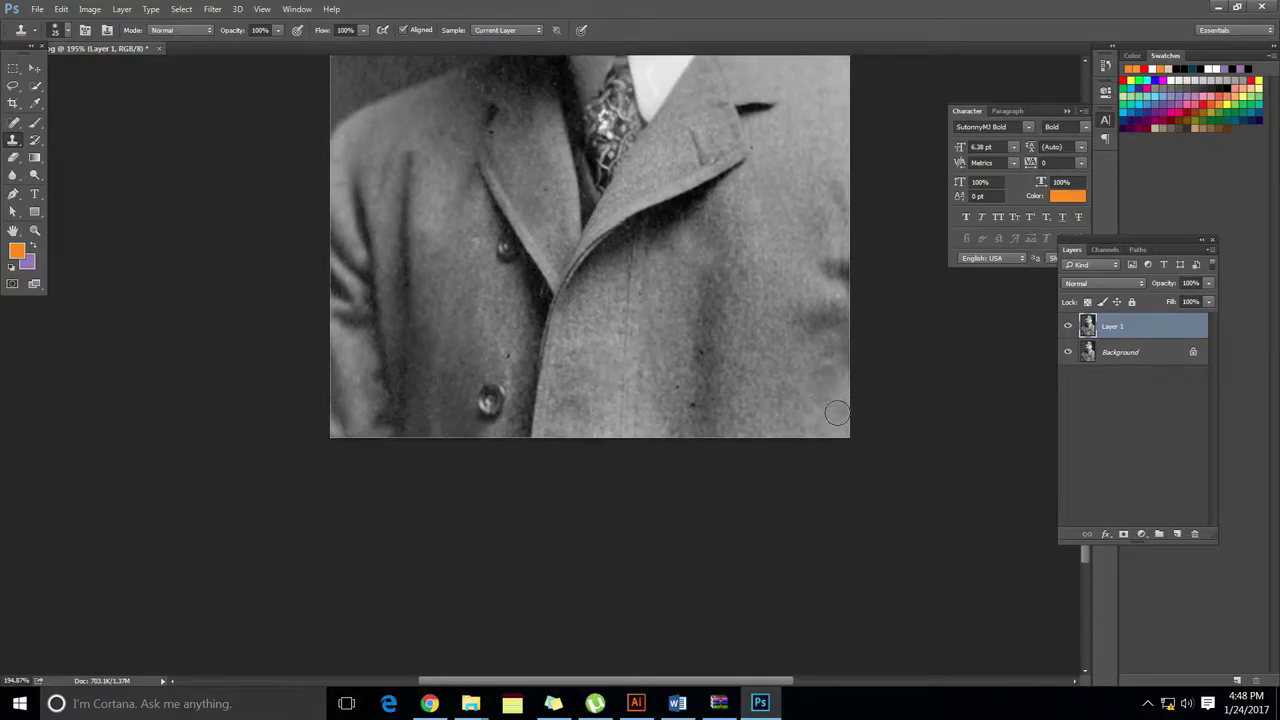
- Clone out the remaining white speck on the shoulder edge beside the dark backdrop
scroll(837, 413, up, 5)
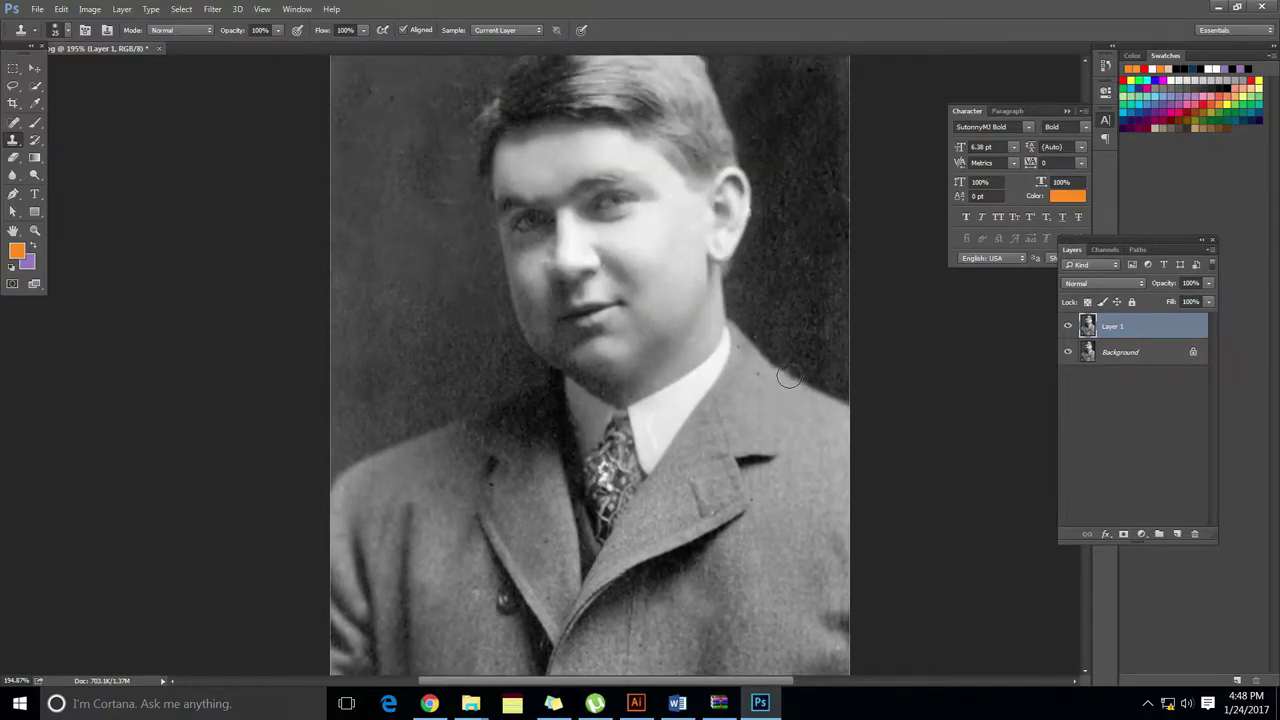
scroll(597, 370, down, 3)
scroll(471, 267, up, 4)
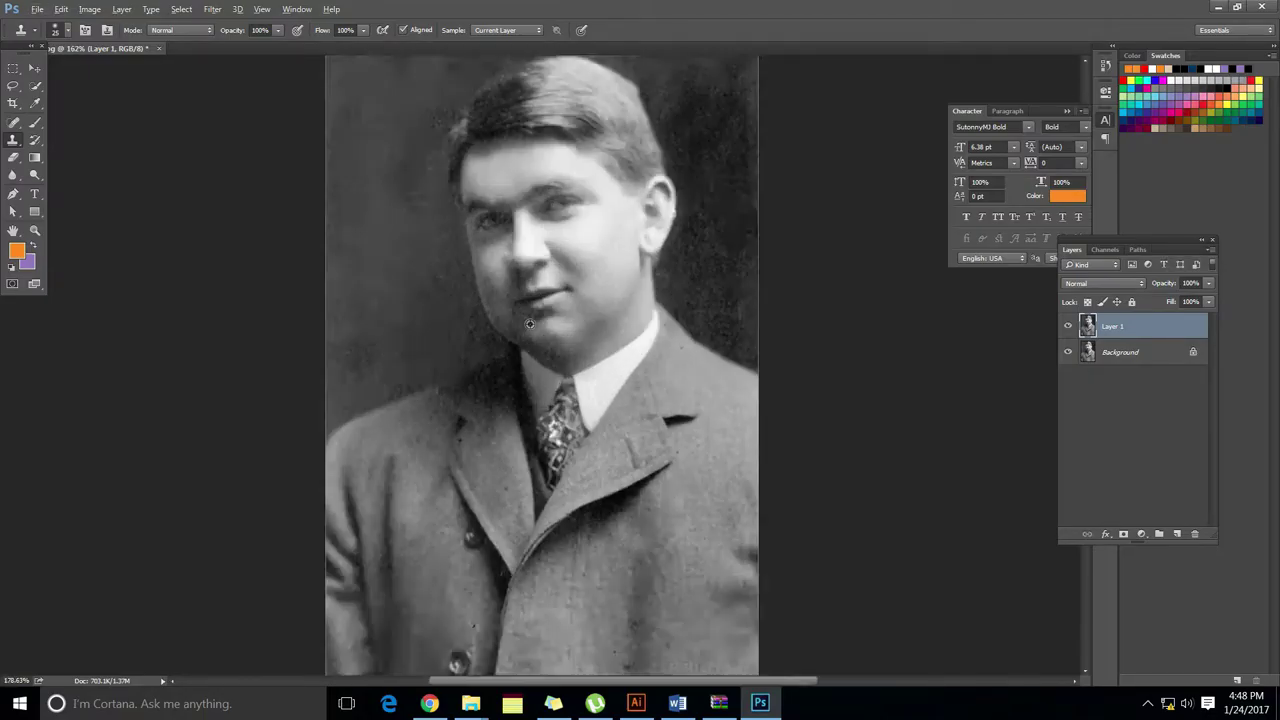
scroll(519, 312, down, 1)
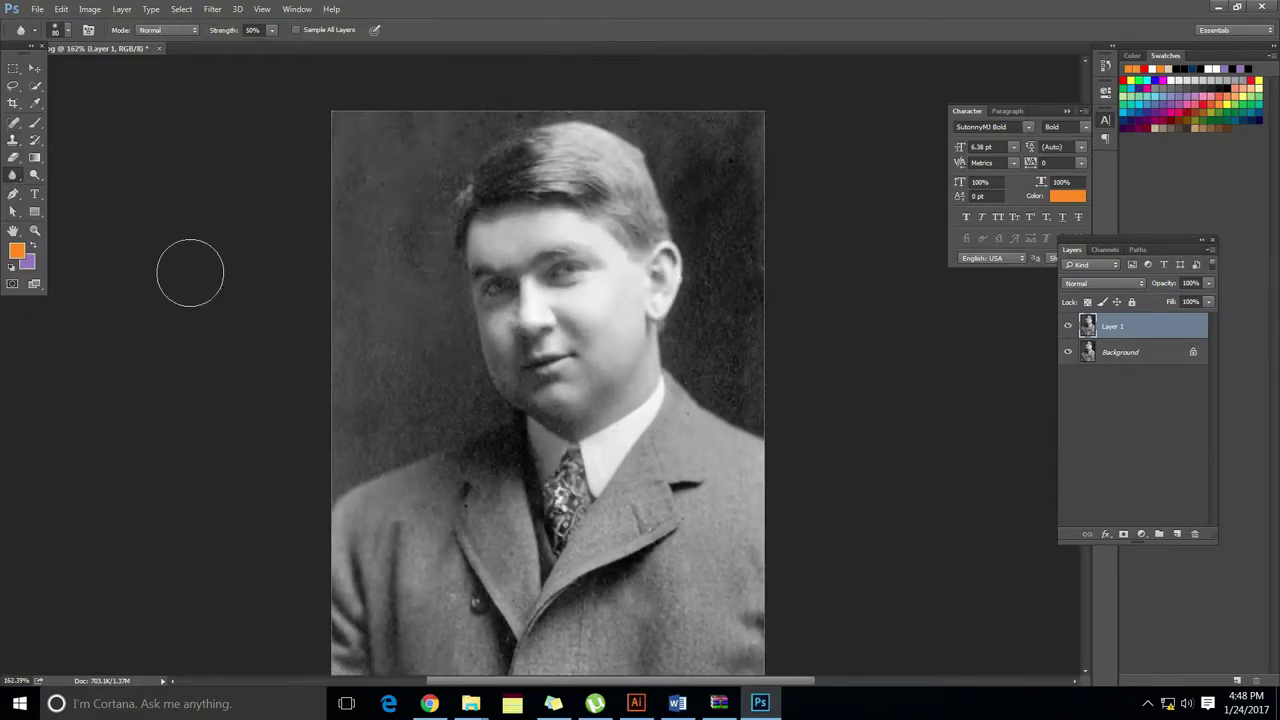
- Smooth the skin of the face using the Blur tool with a 50 px brush at 50% strength
click(13, 175)
click(60, 177)
key(bracketleft)
key(bracketleft)
key(bracketleft)
mouse_move(526, 355)
mouse_down()
mouse_move(508, 383)
mouse_move(532, 411)
mouse_move(529, 382)
mouse_move(494, 362)
mouse_up()
drag(502, 296, 557, 265)
scroll(754, 297, down, 2)
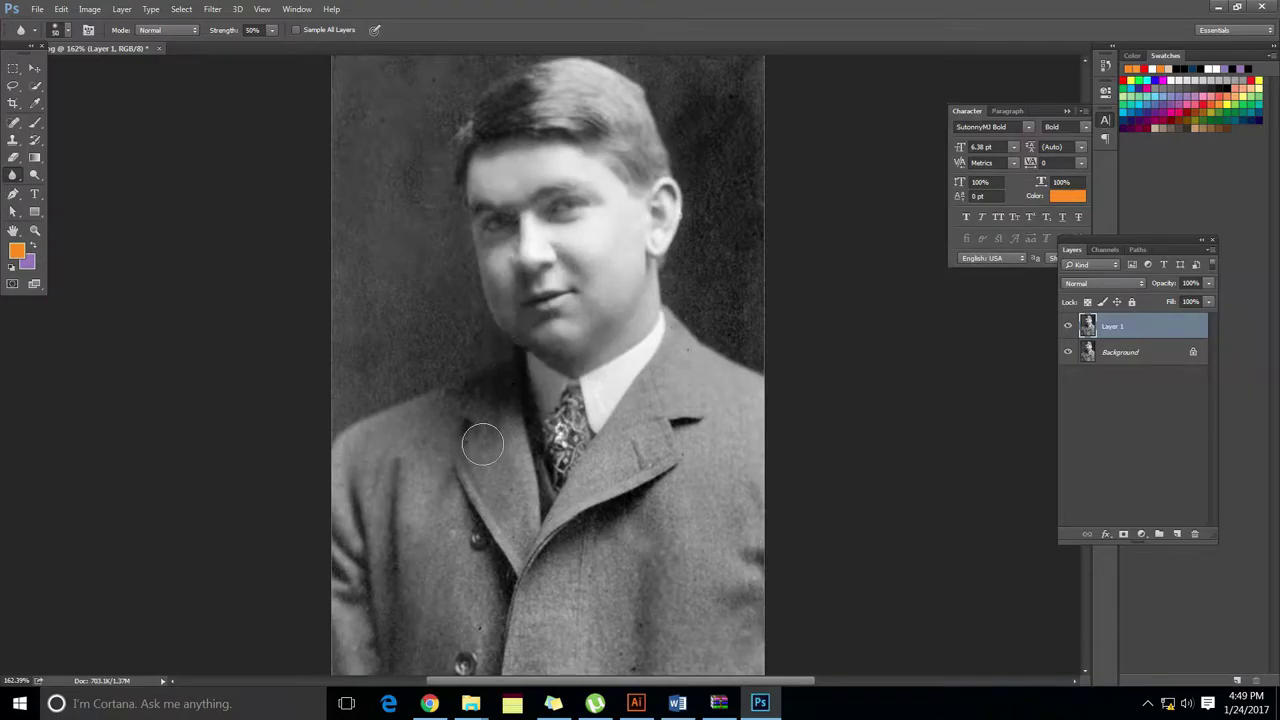
- Add a new layer above Layer 1 and set the colour to orange #ff8a00
key(ctrl+minus)
key(ctrl+minus)
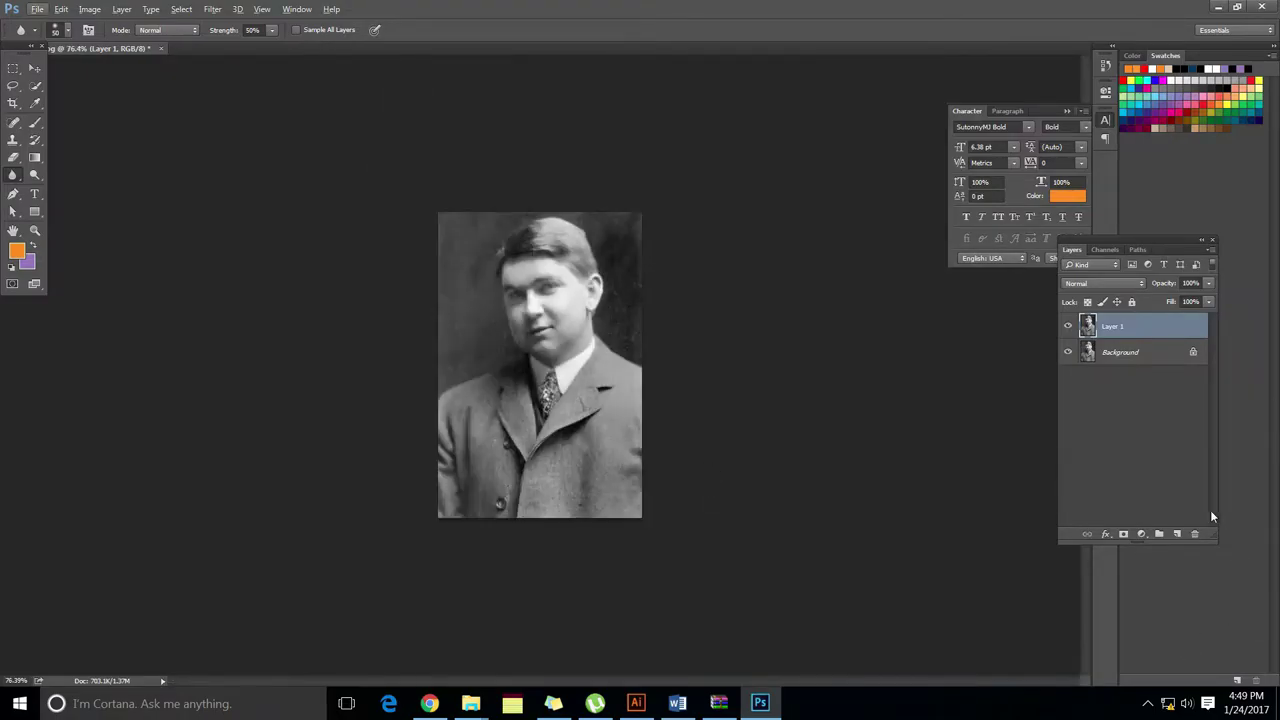
click(1178, 535)
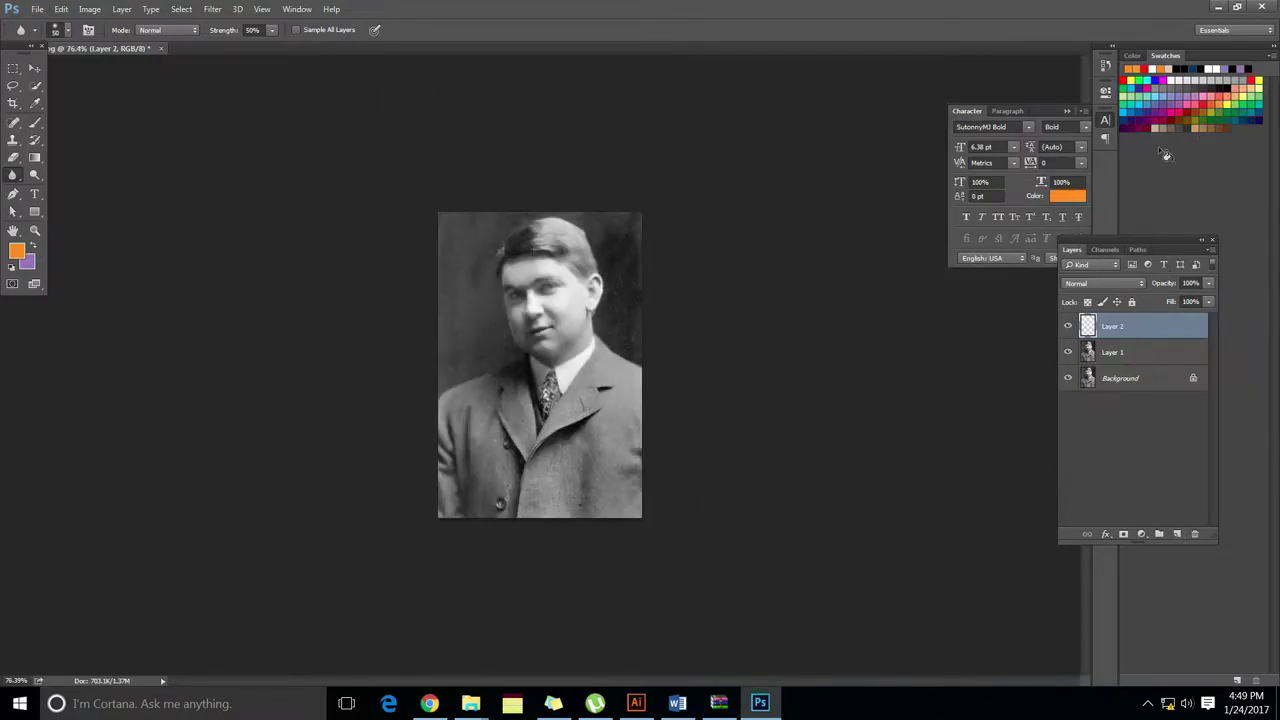
click(1235, 89)
click(1072, 197)
drag(992, 254, 1083, 249)
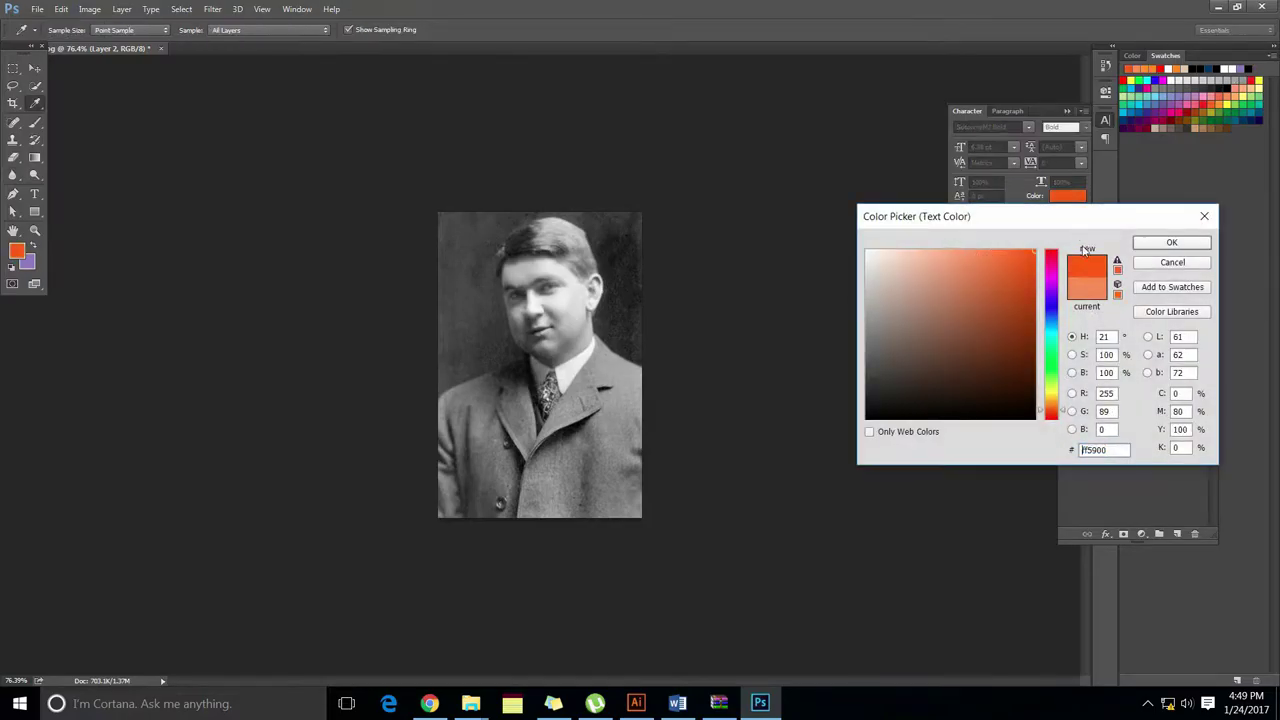
click(1222, 98)
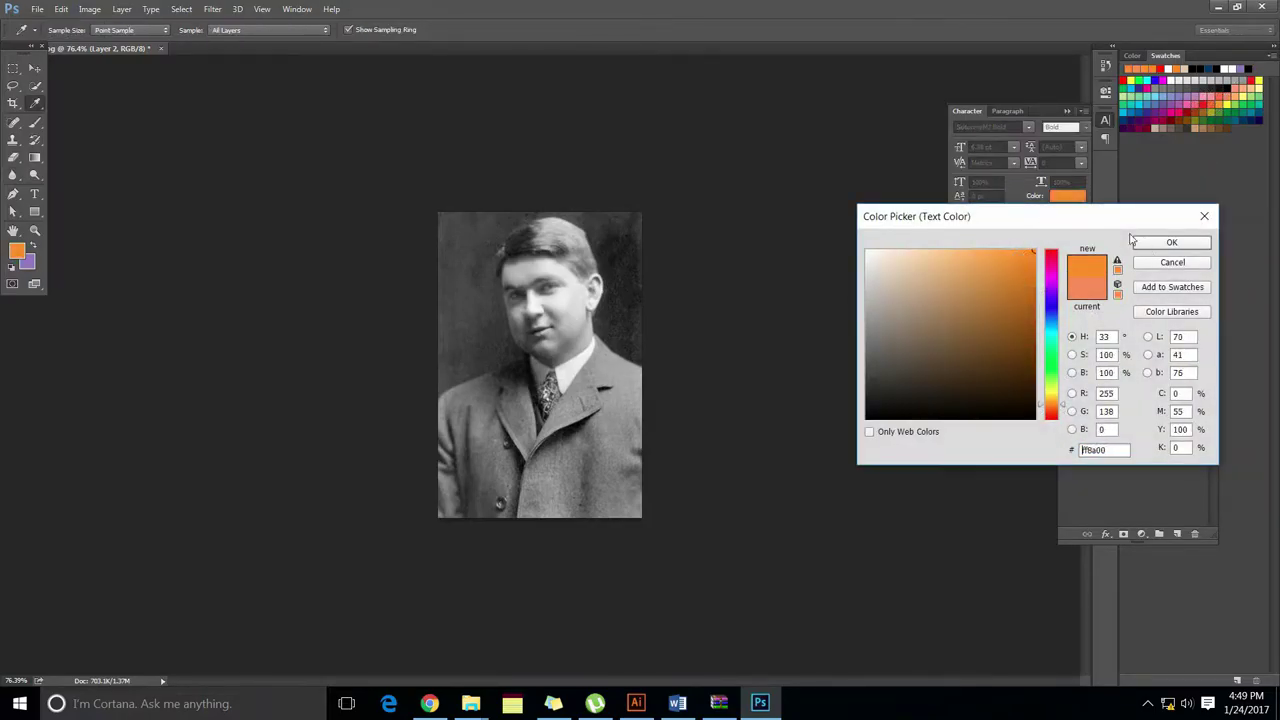
click(1172, 242)
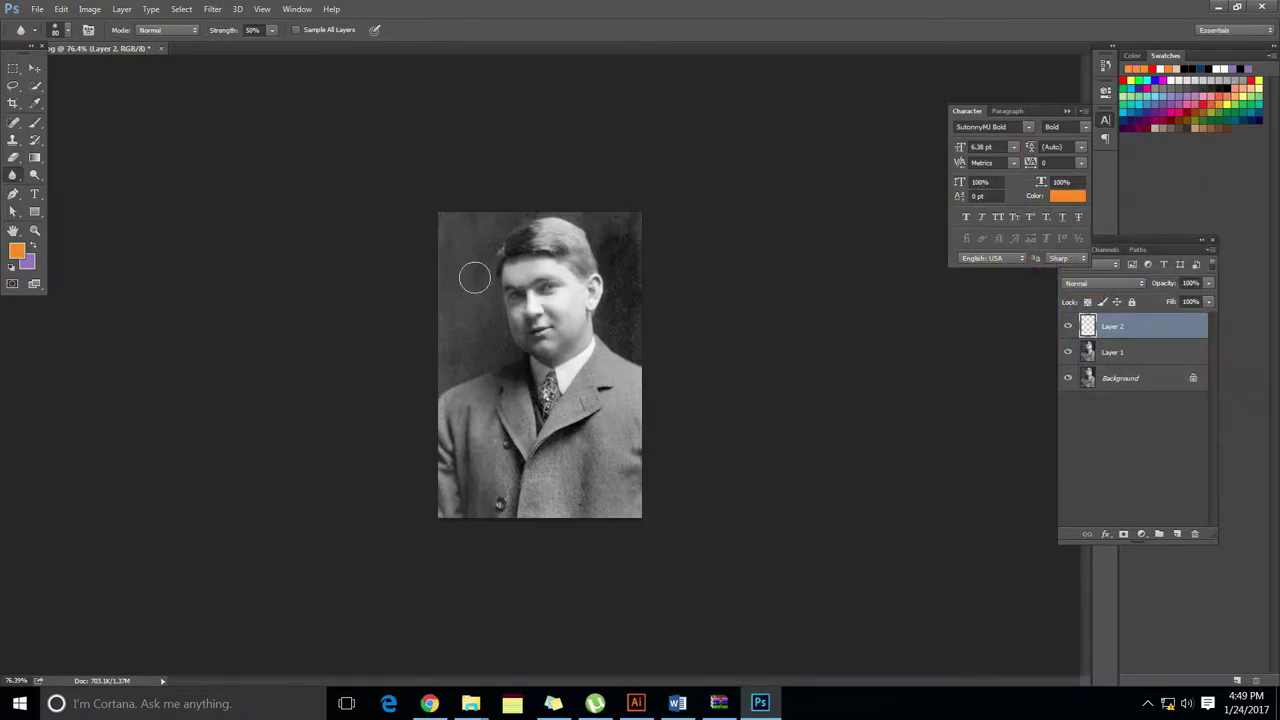
- Paint orange over the face, ear and neck on Layer 2 with a 50 px brush
scroll(557, 308, up, 3)
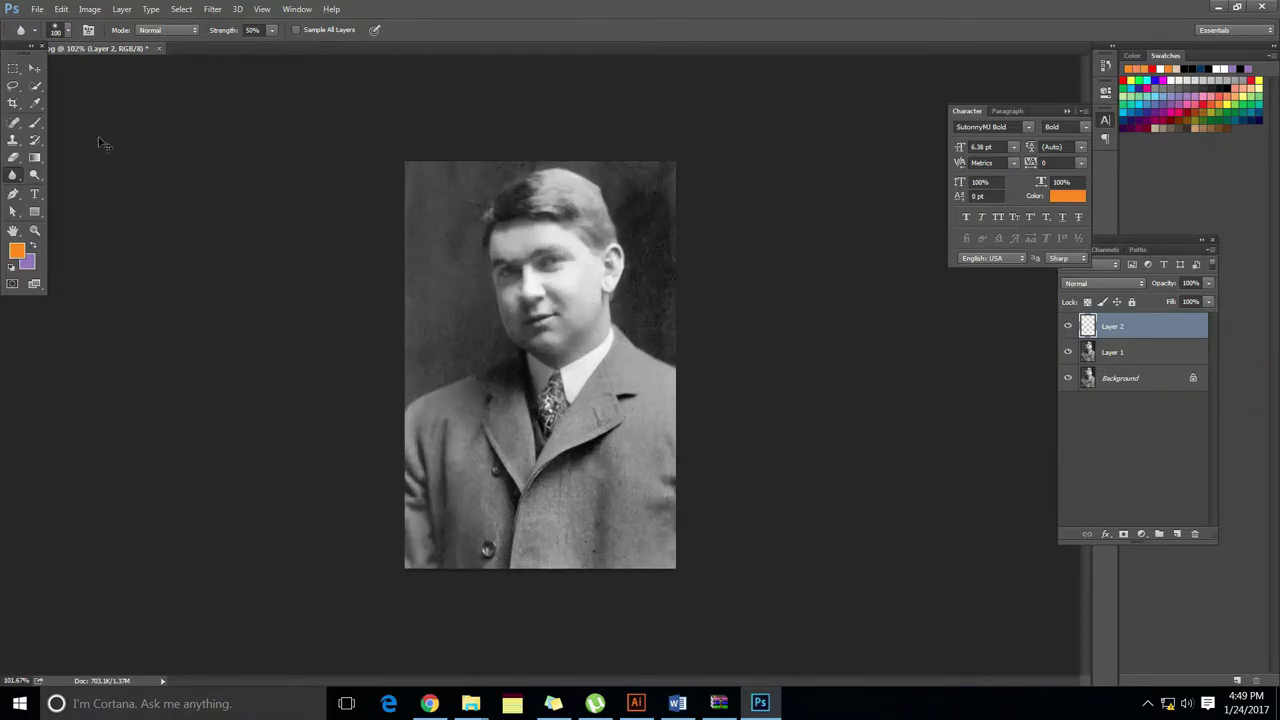
click(35, 122)
mouse_move(575, 300)
mouse_down()
mouse_move(554, 347)
mouse_move(611, 352)
mouse_up()
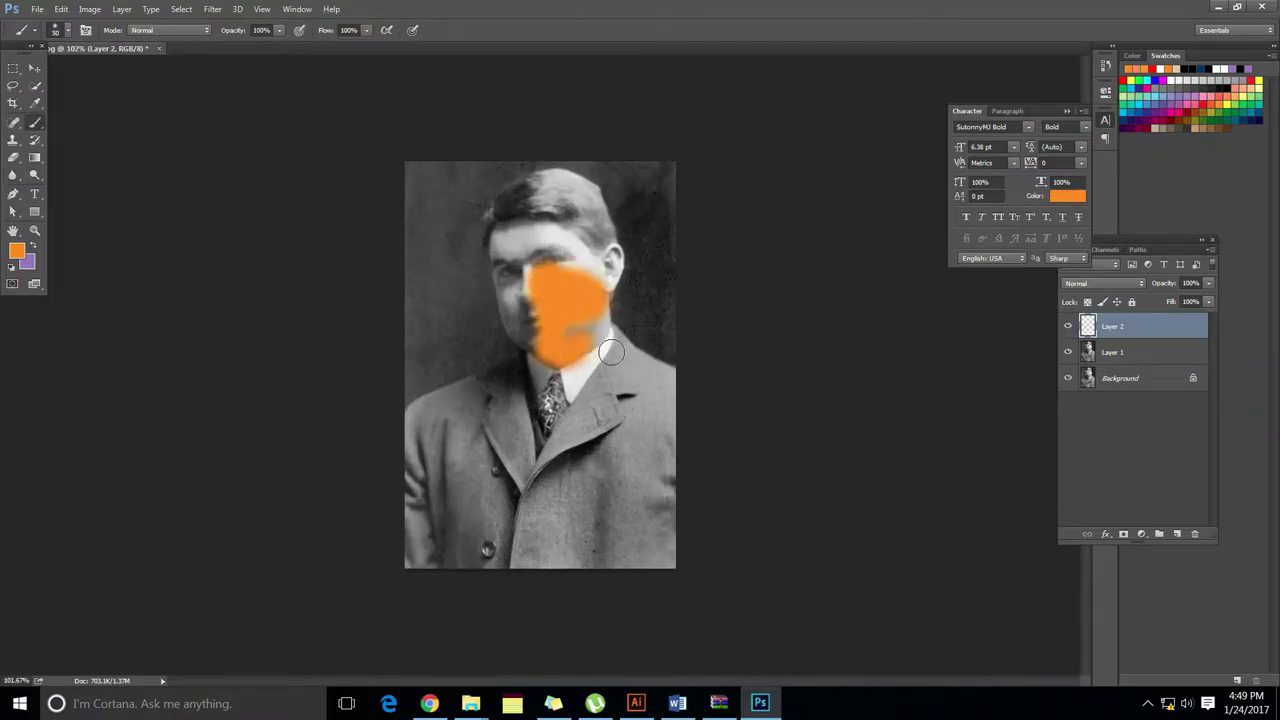
key(ctrl+z)
mouse_move(612, 300)
mouse_down()
mouse_move(563, 354)
mouse_move(530, 342)
mouse_move(503, 263)
mouse_move(521, 231)
mouse_move(565, 230)
mouse_move(606, 278)
mouse_move(617, 262)
mouse_move(548, 261)
mouse_move(537, 278)
mouse_move(571, 332)
mouse_move(606, 279)
mouse_move(579, 284)
mouse_move(537, 253)
mouse_move(538, 237)
mouse_move(565, 297)
mouse_move(557, 288)
mouse_move(556, 340)
mouse_move(533, 357)
mouse_move(537, 385)
mouse_move(586, 337)
mouse_up()
- Blend Layer 2 in Color mode at 36% opacity and add a layer mask to it
click(1104, 284)
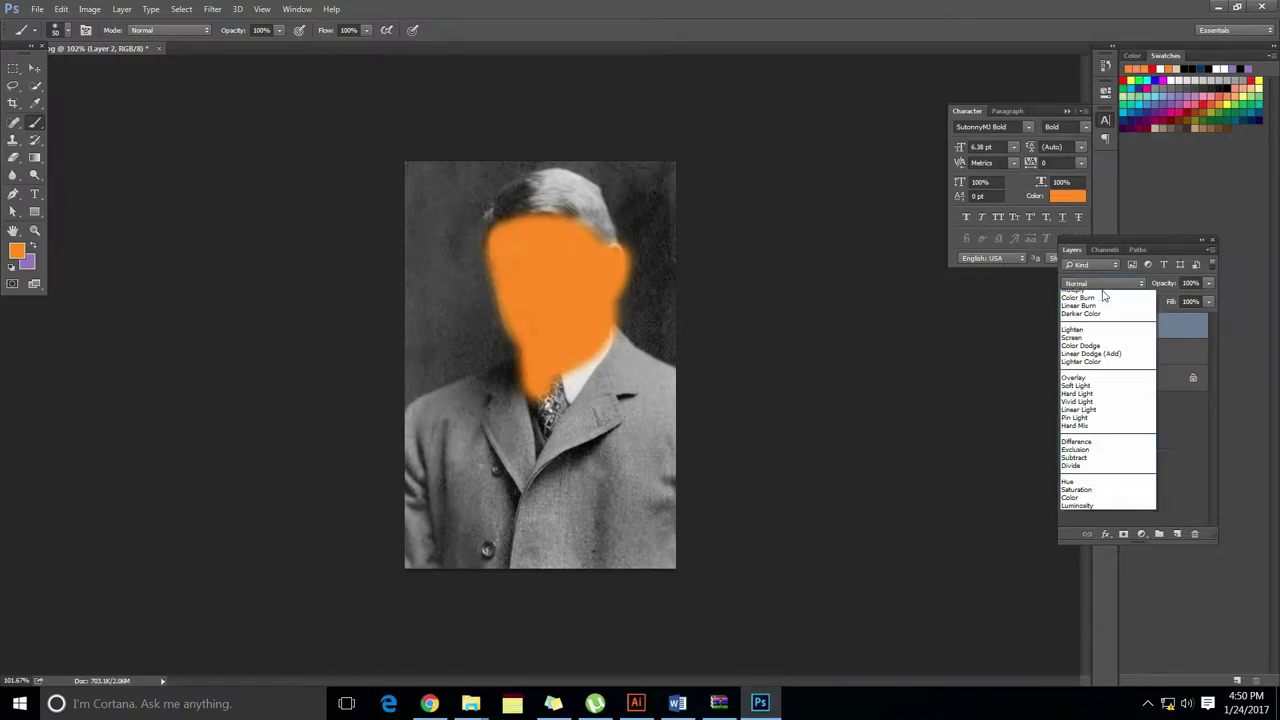
click(1080, 530)
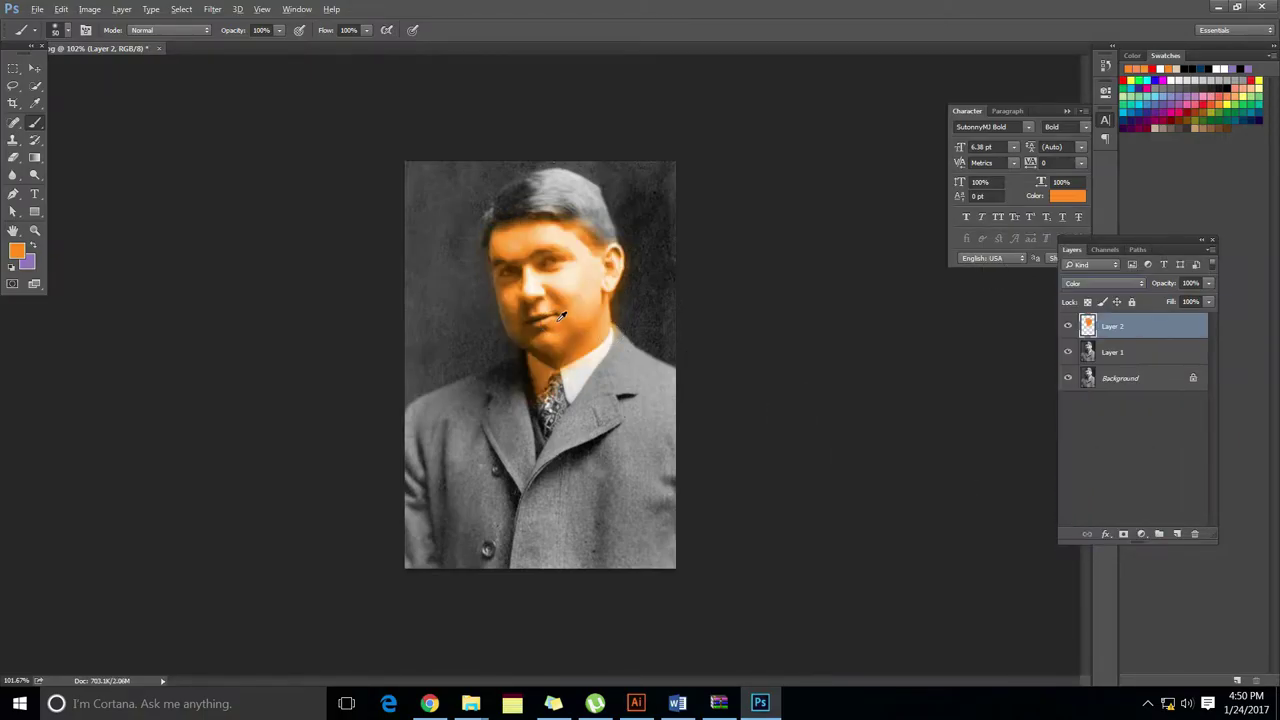
click(1123, 534)
scroll(646, 305, up, 3)
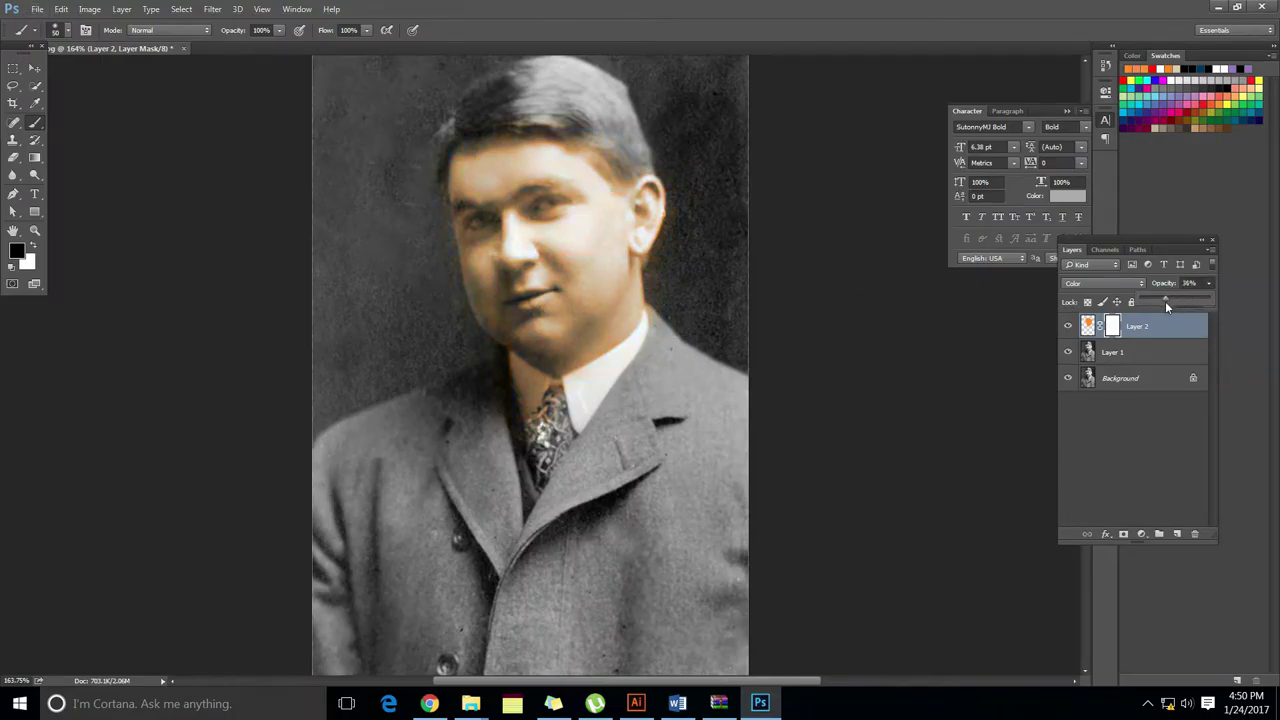
- Mask out the orange spill on Layer 2 around the ear, neck, collar and face outline with a black 50 px brush
click(672, 302)
click(1088, 326)
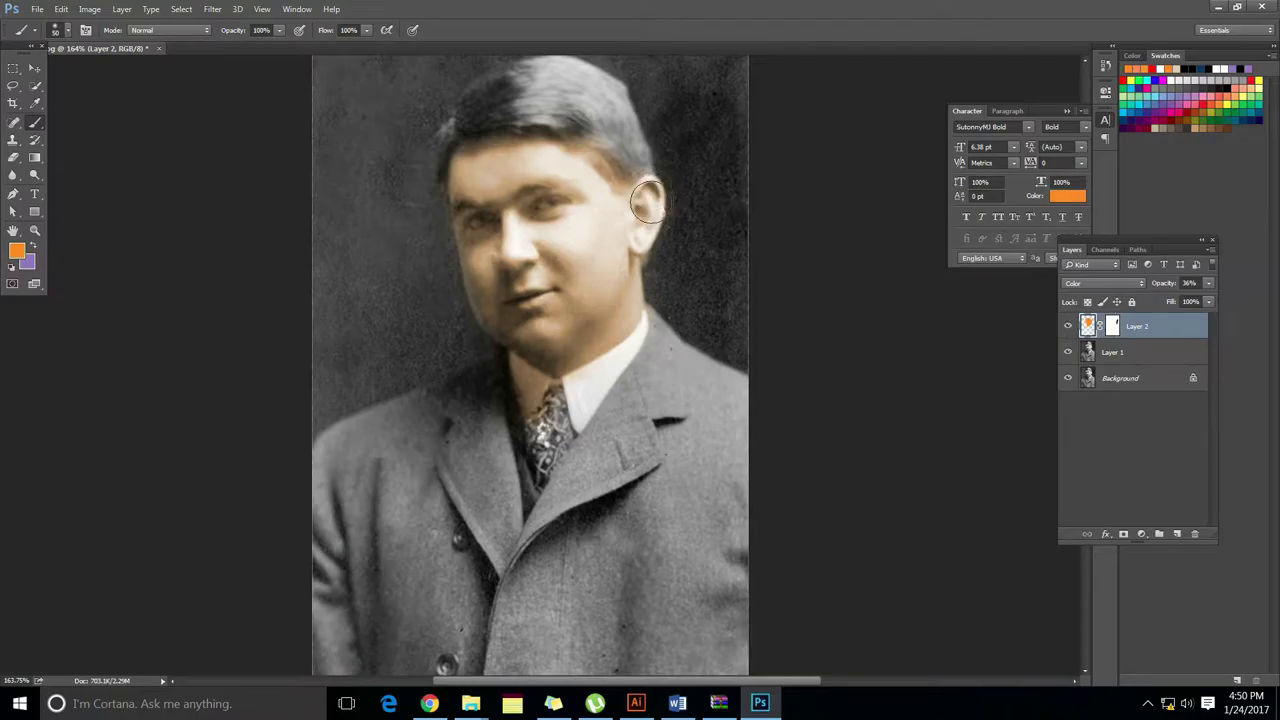
click(1112, 326)
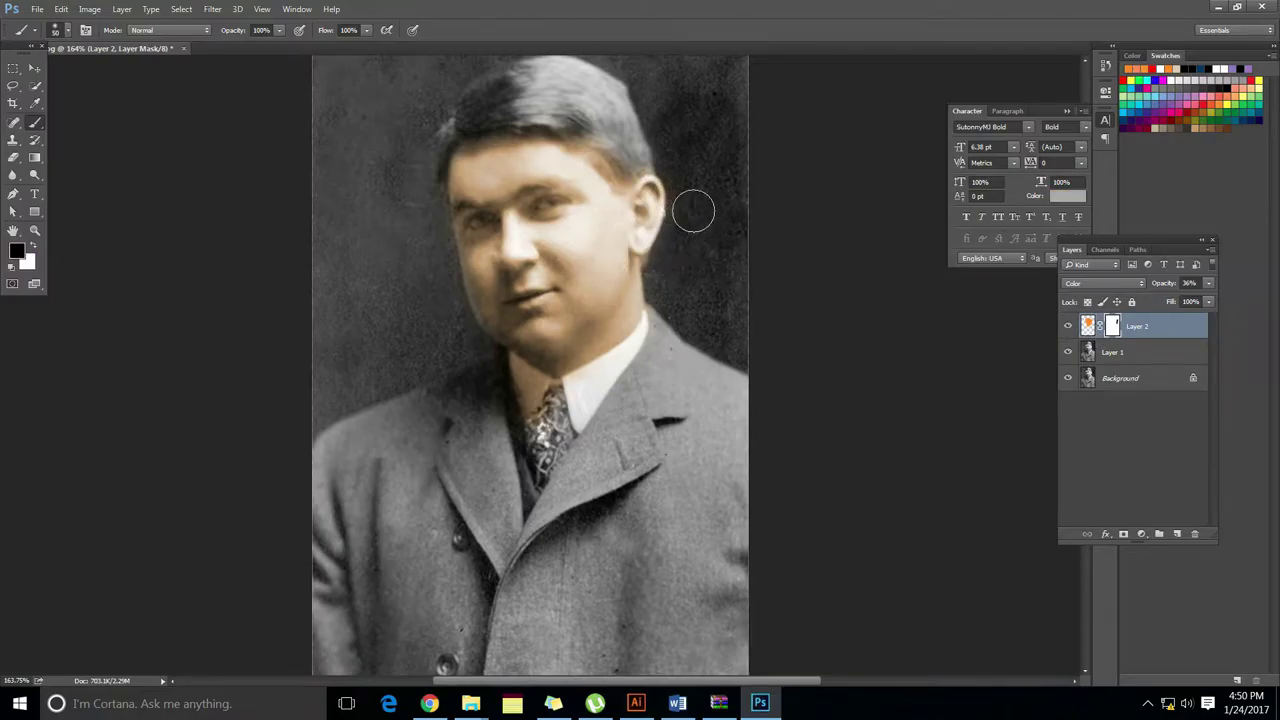
click(1086, 326)
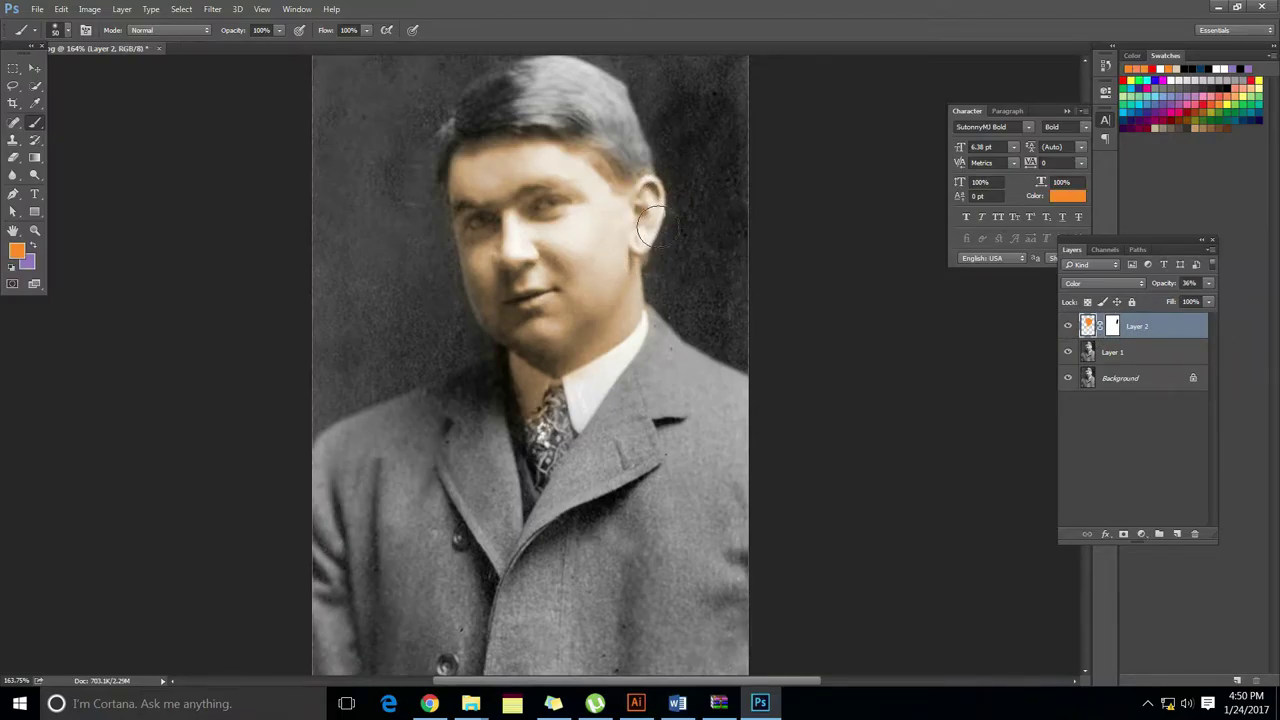
click(1112, 326)
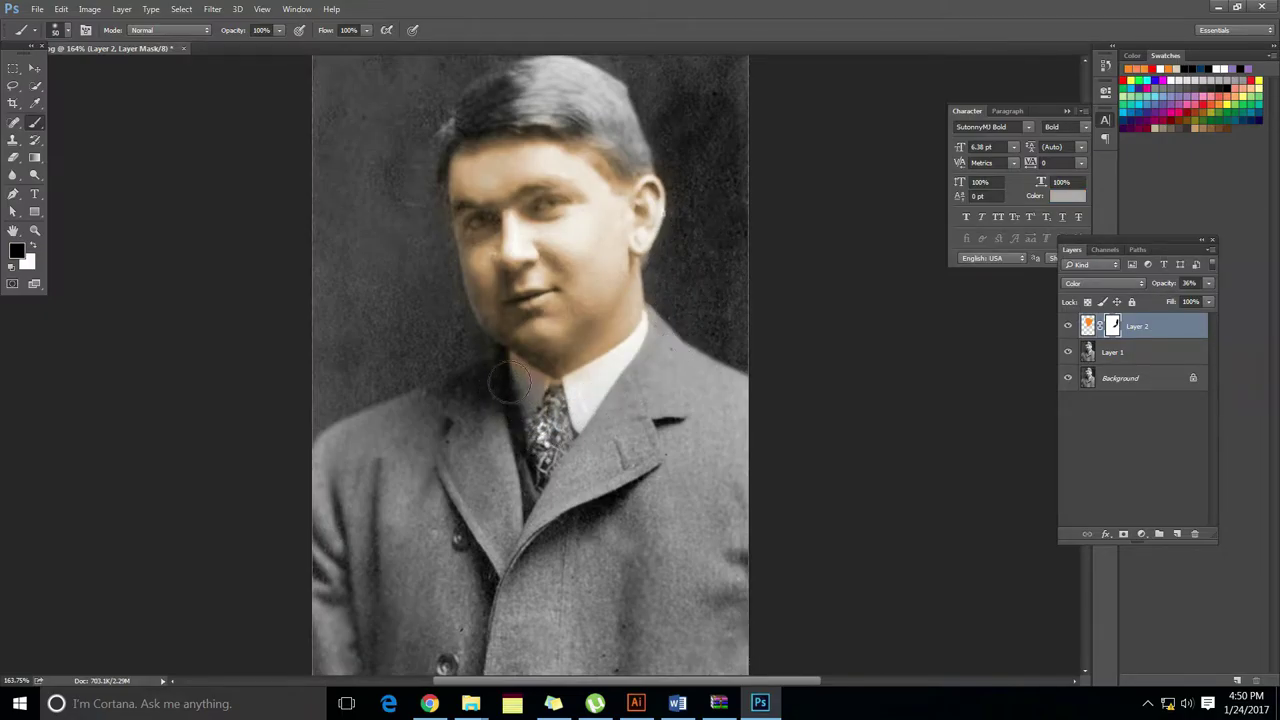
click(1088, 326)
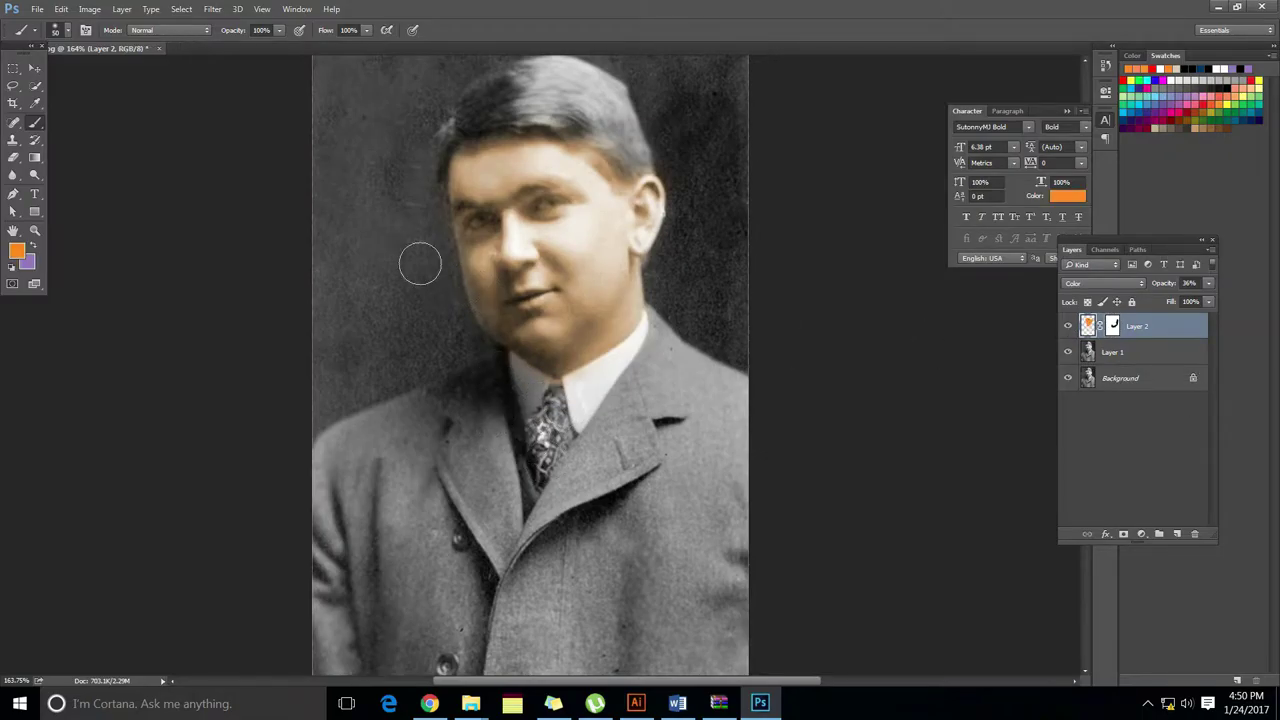
key(ctrl+backslash)
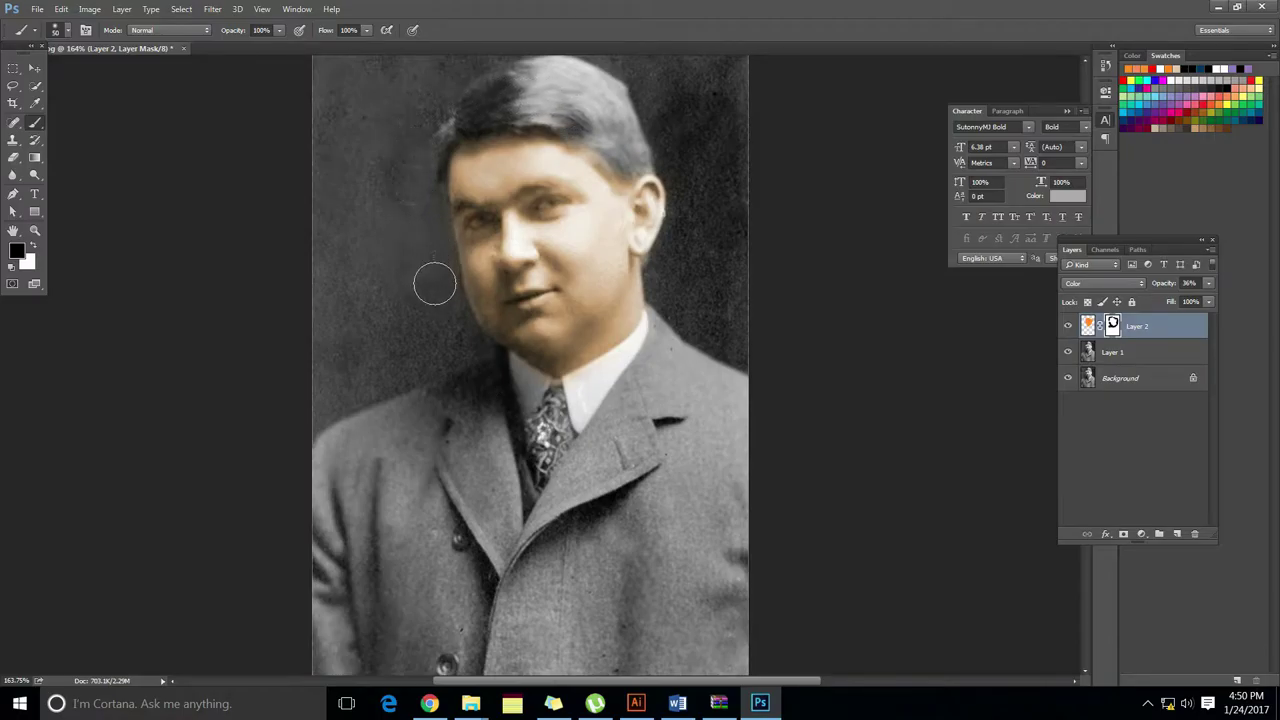
- Refine Layer 2's mask along the edges of the hair and ear with a 20 px brush
scroll(683, 229, up, 2)
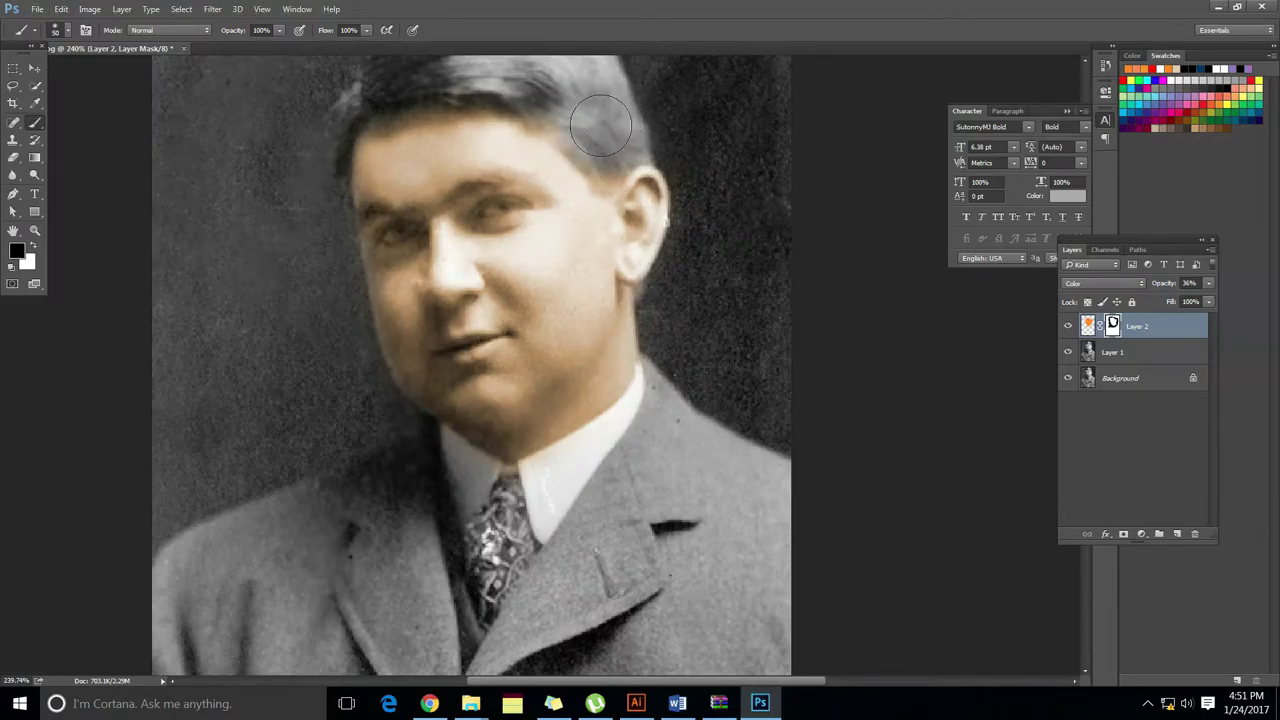
key(bracketleft)
key(bracketleft)
key(bracketleft)
scroll(615, 174, down, 3)
scroll(609, 263, up, 1)
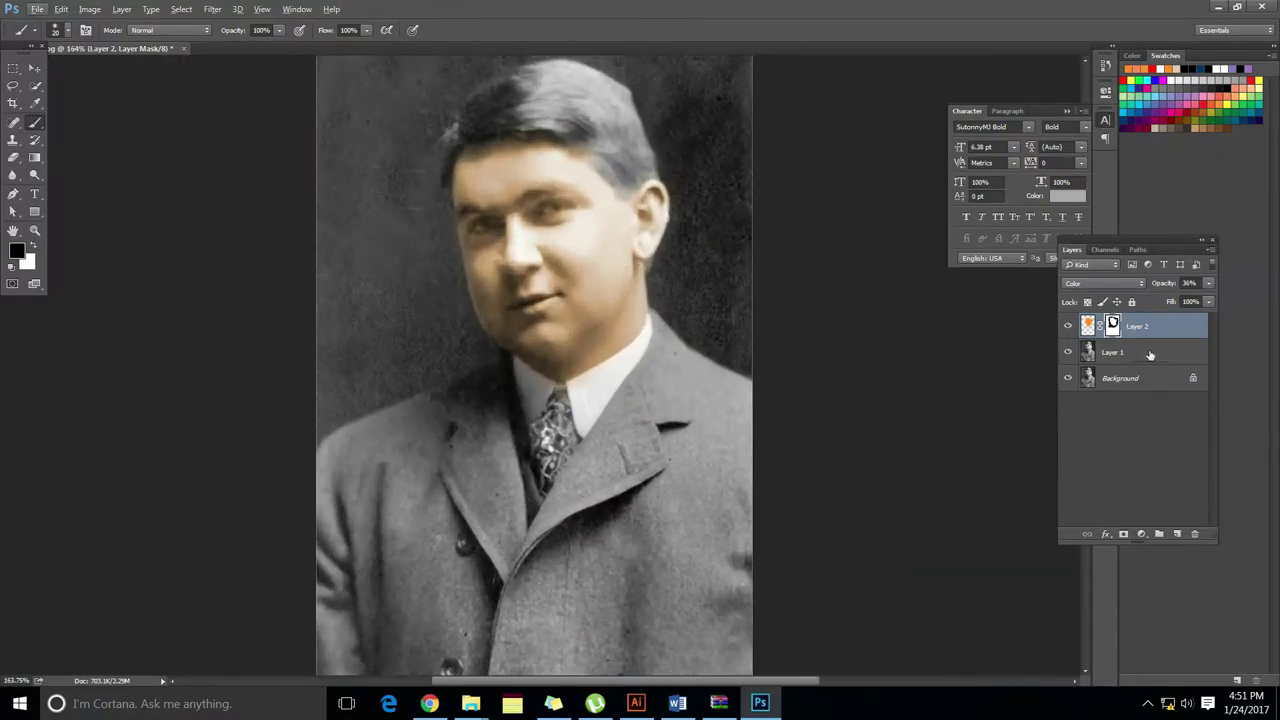
- Add a new layer above Layer 2 and set the foreground colour to white
click(1176, 533)
scroll(497, 237, up, 1)
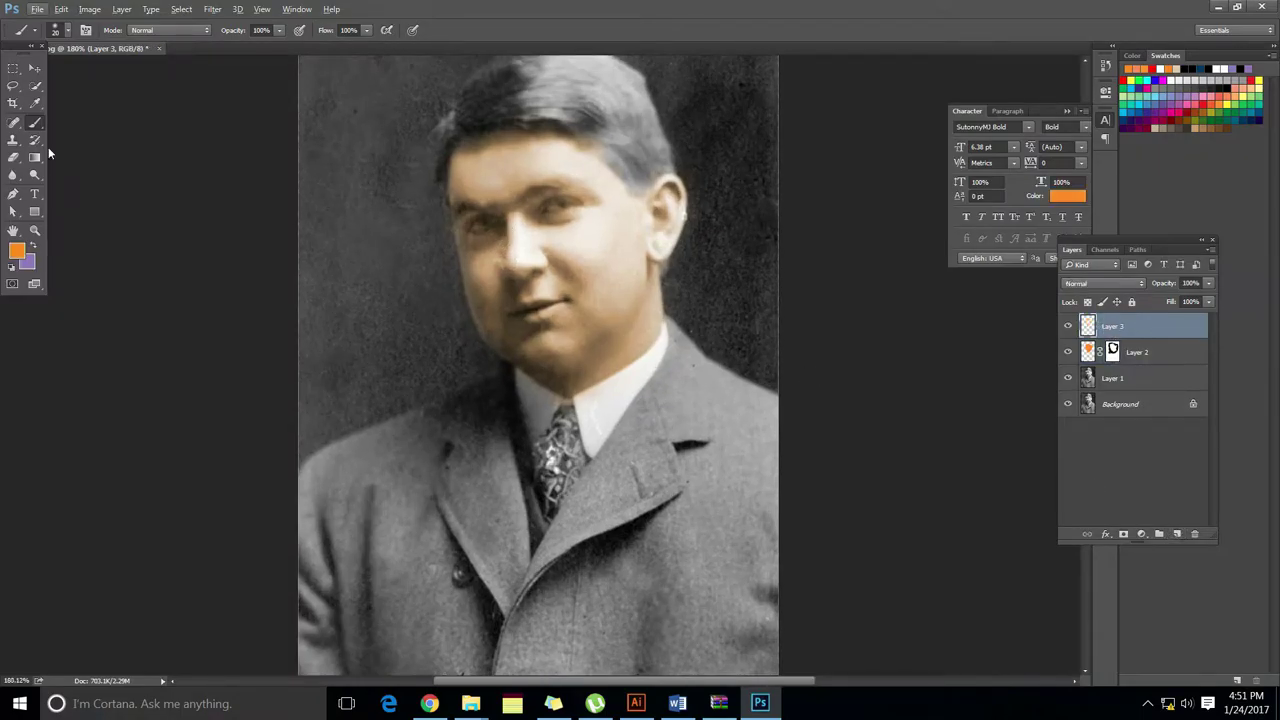
right_click(479, 242)
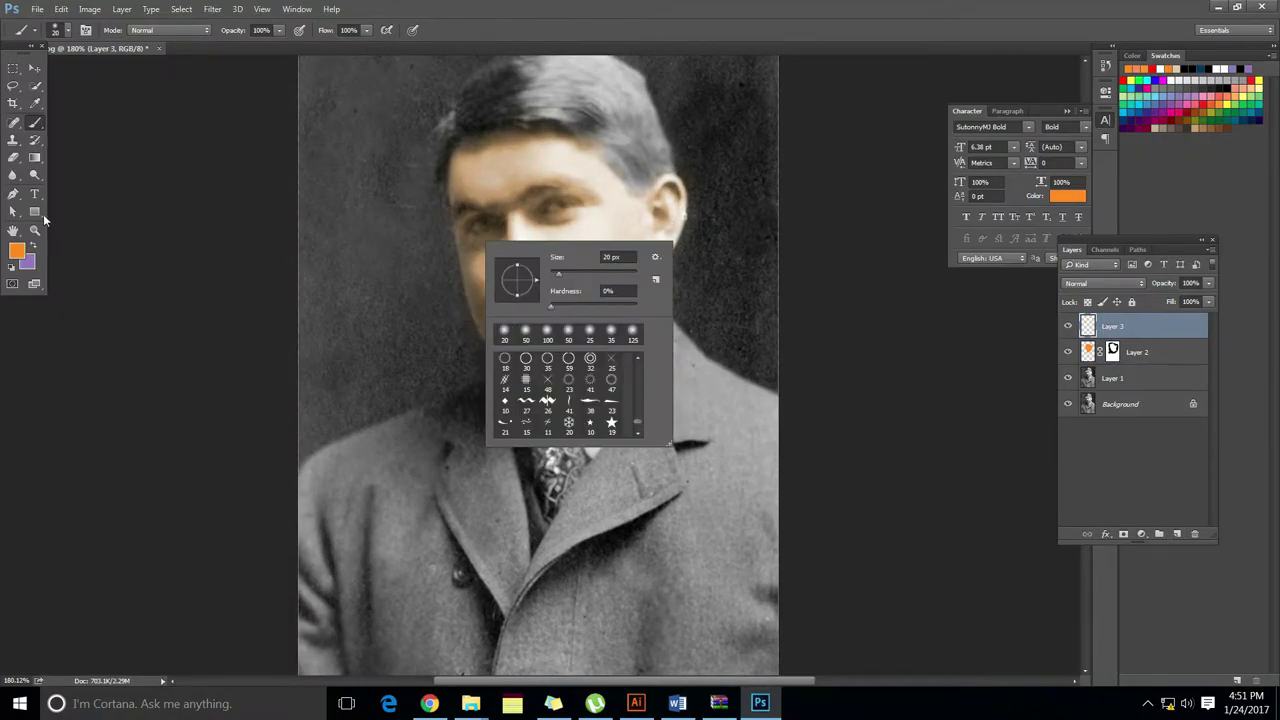
click(14, 254)
click(866, 250)
click(1170, 243)
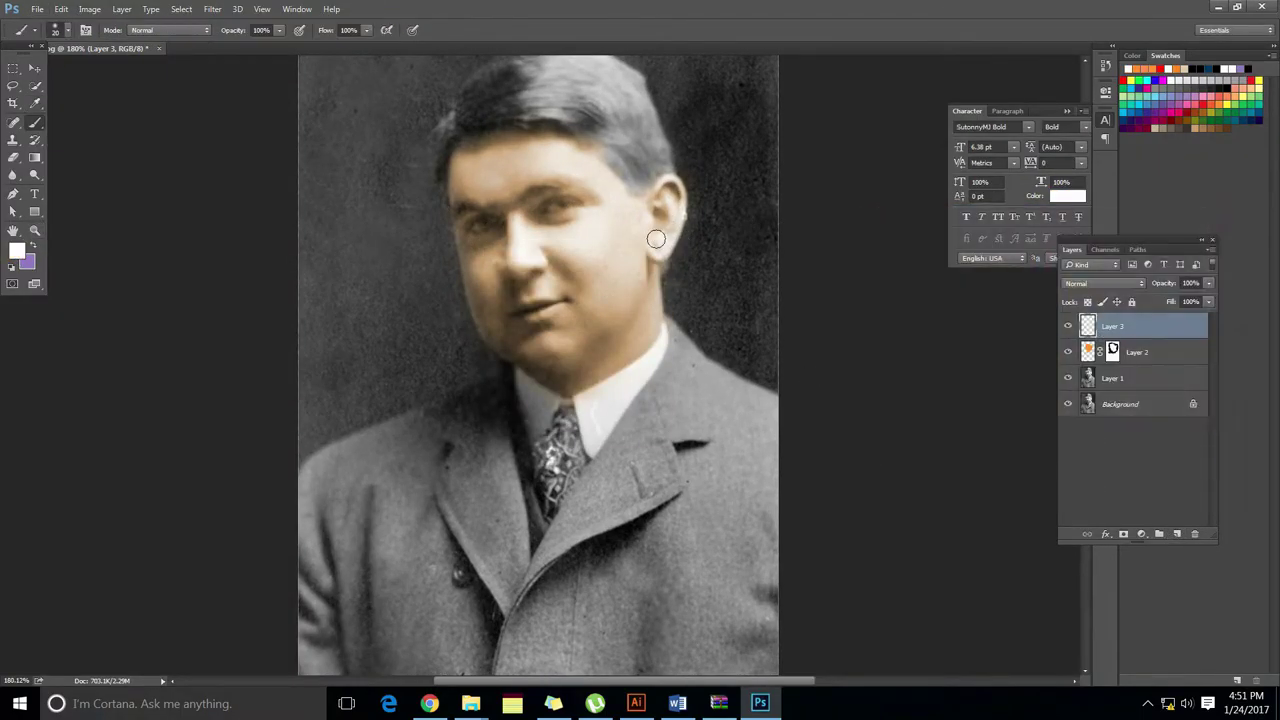
- Paint white over both eyes on Layer 3 with a small brush and blend the layer in Saturation mode
scroll(578, 227, up, 2)
scroll(560, 210, up, 1)
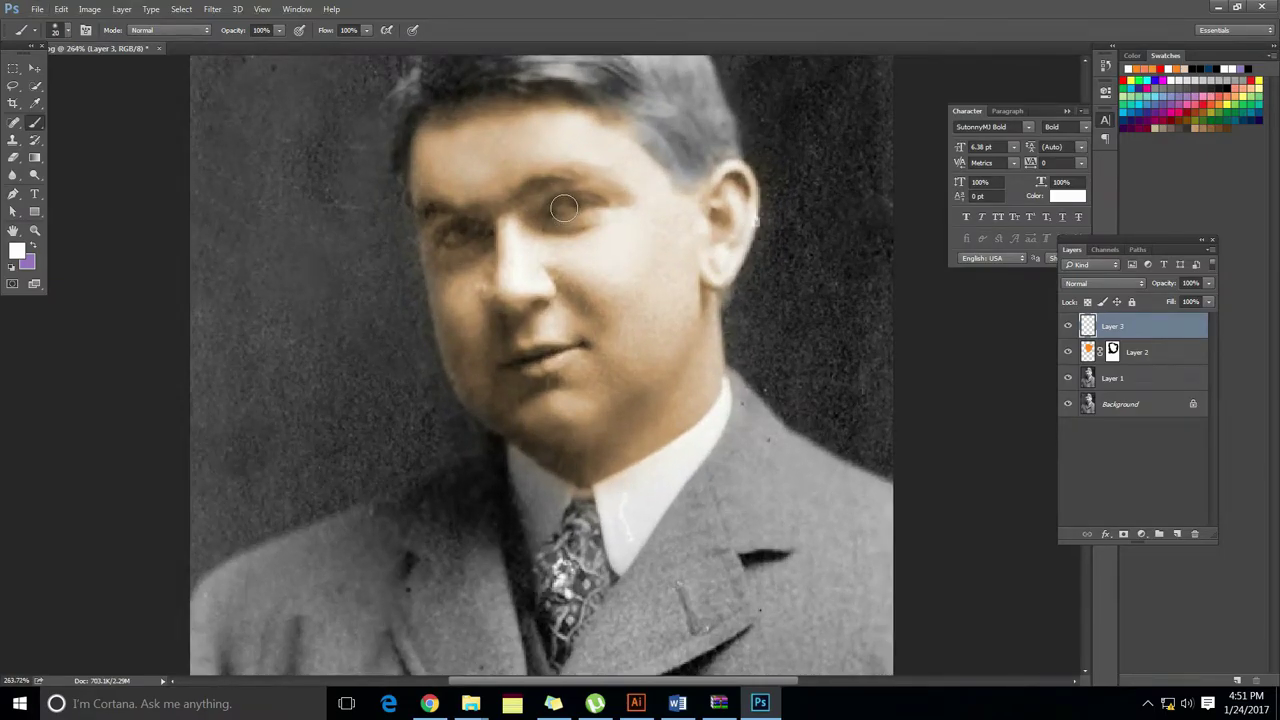
drag(566, 207, 594, 204)
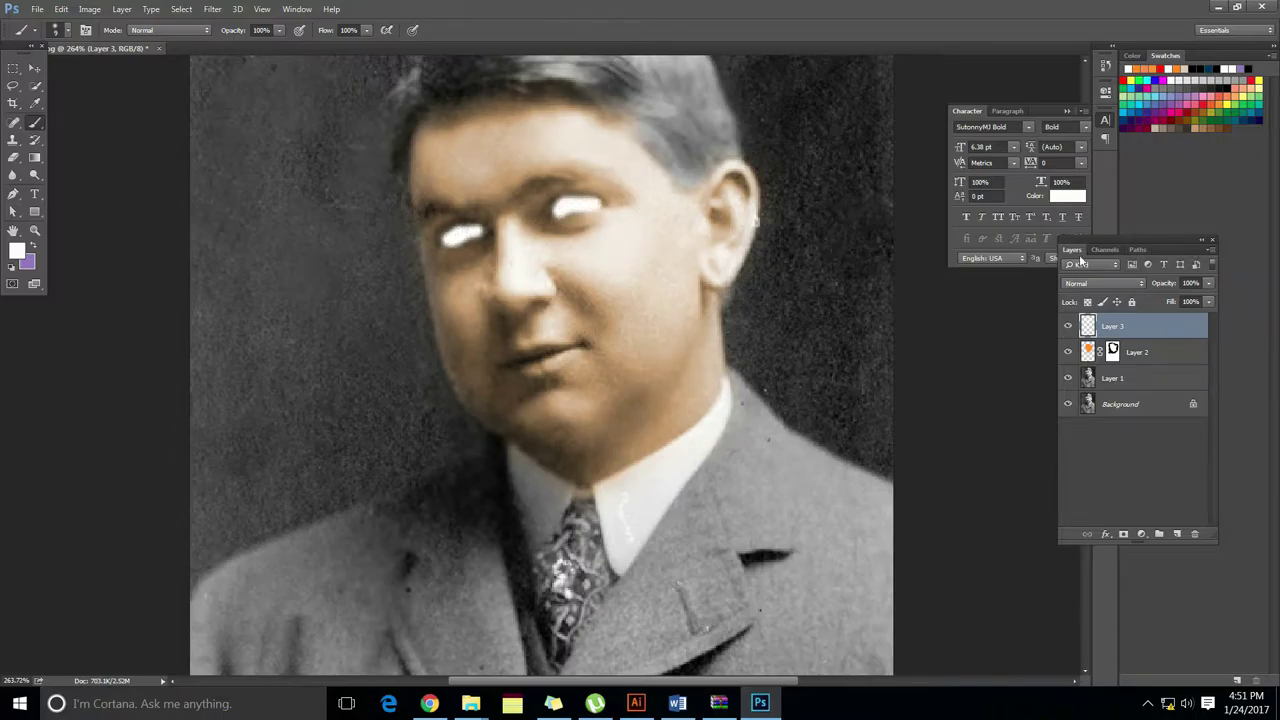
click(1100, 283)
click(1100, 533)
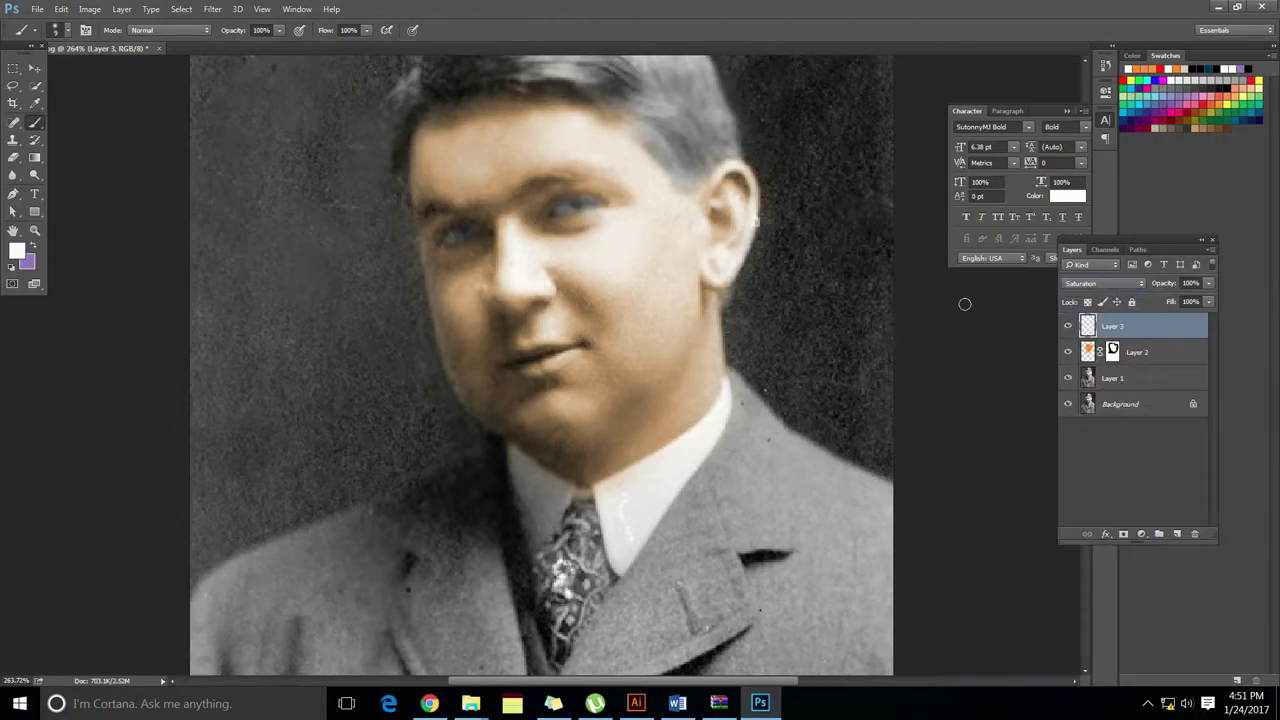
- Add a new layer above Layer 3 and set the foreground colour to black
scroll(551, 246, down, 2)
scroll(551, 246, up, 4)
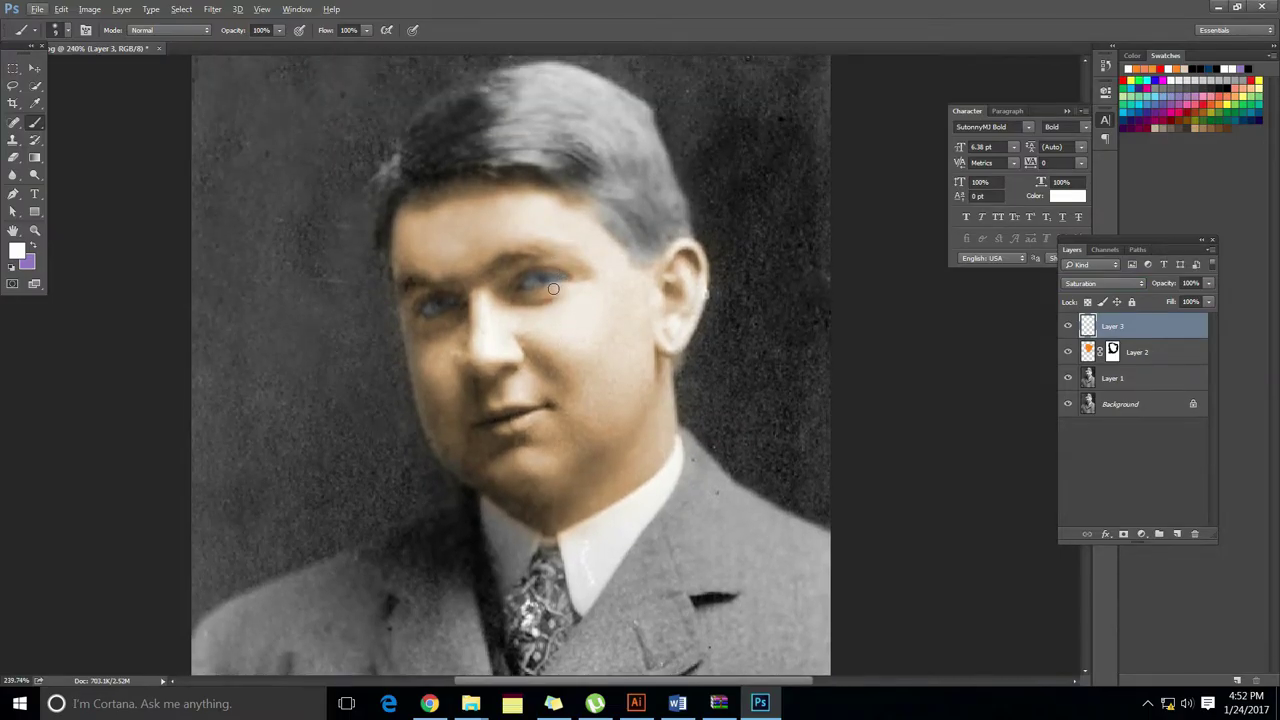
scroll(539, 245, up, 1)
scroll(559, 296, up, 1)
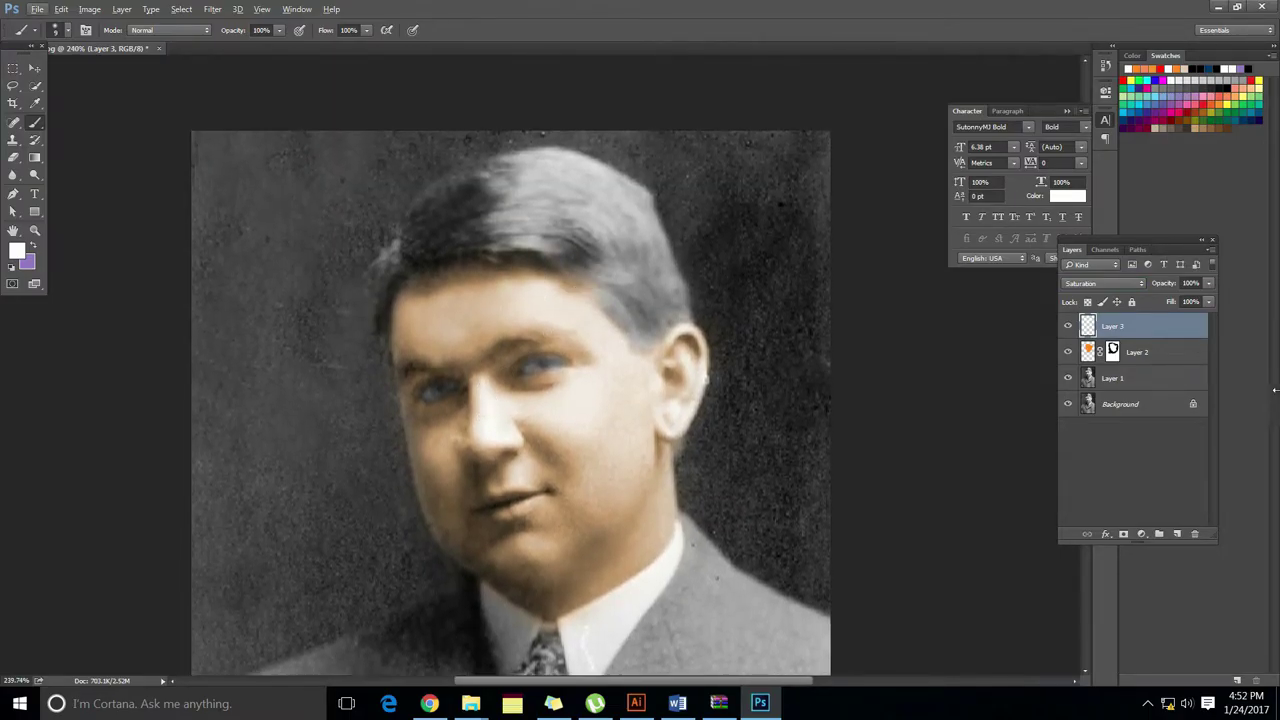
click(1177, 533)
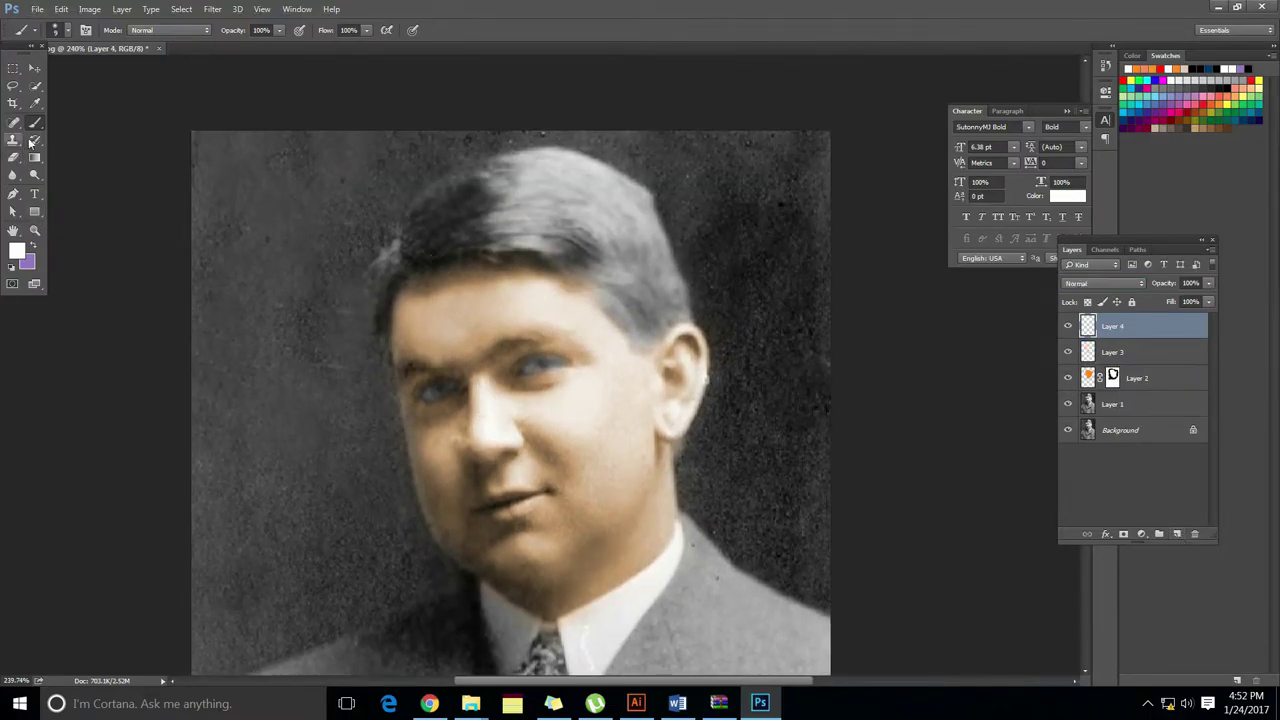
click(19, 251)
drag(880, 400, 690, 495)
click(1168, 245)
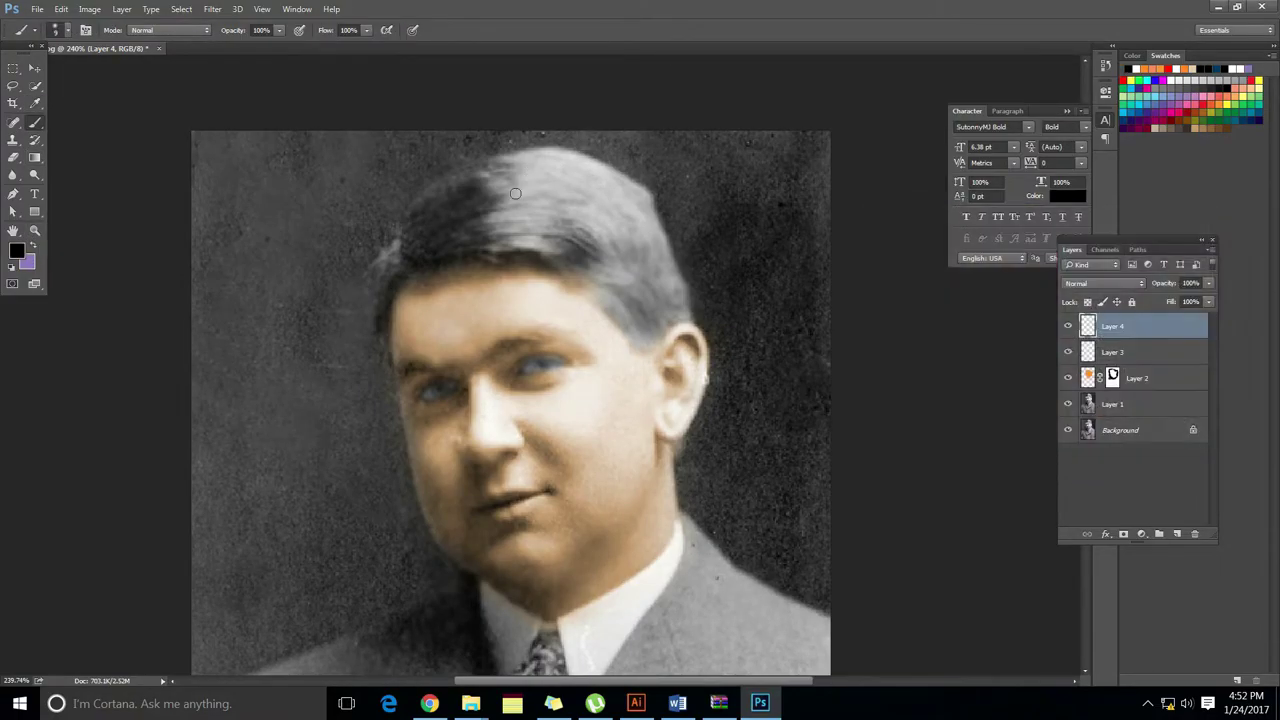
- Paint black over the whole head of hair on Layer 4 with a 50 px brush
key(bracketright)
key(bracketright)
key(bracketright)
key(bracketright)
mouse_move(457, 206)
mouse_down()
mouse_move(529, 209)
mouse_move(610, 242)
mouse_move(650, 313)
mouse_move(651, 281)
mouse_move(525, 219)
mouse_move(403, 245)
mouse_move(368, 298)
mouse_move(565, 170)
mouse_move(669, 292)
mouse_move(651, 218)
mouse_move(495, 175)
mouse_move(586, 221)
mouse_move(511, 227)
mouse_move(558, 191)
mouse_up()
- Blend Layer 4 in Soft Light mode at 100% opacity and add a layer mask to it
click(1100, 283)
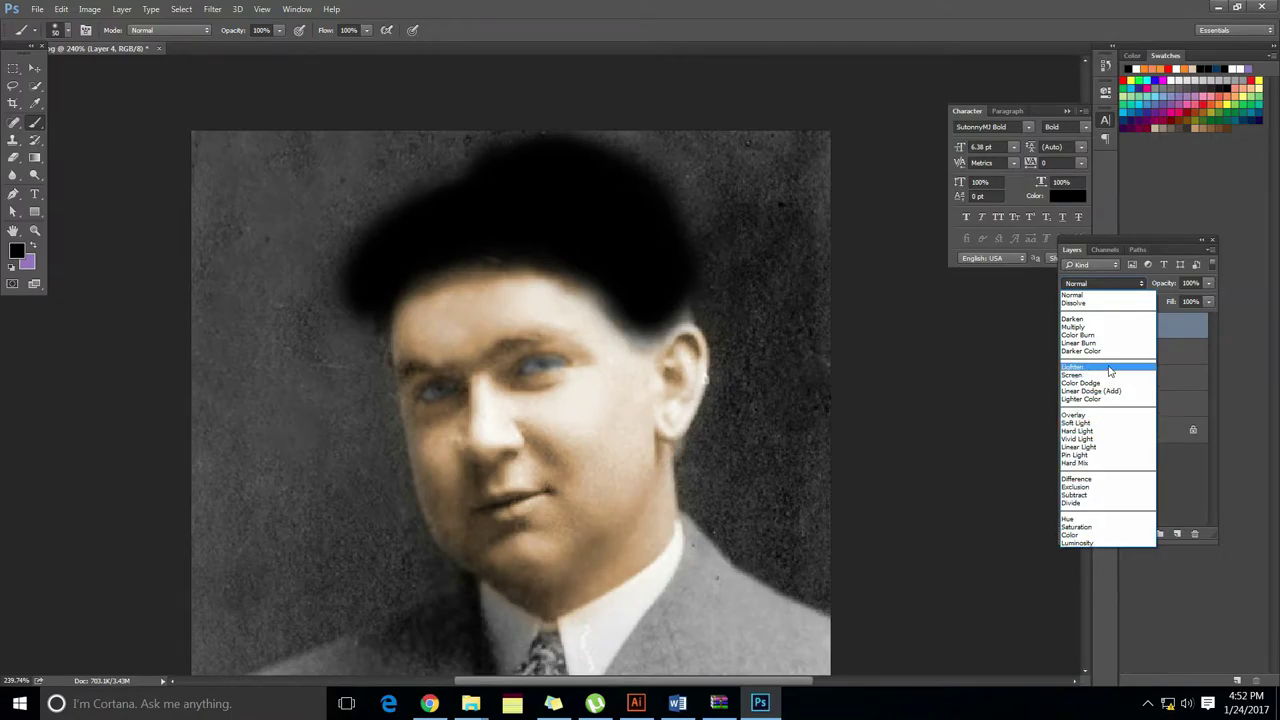
click(1076, 423)
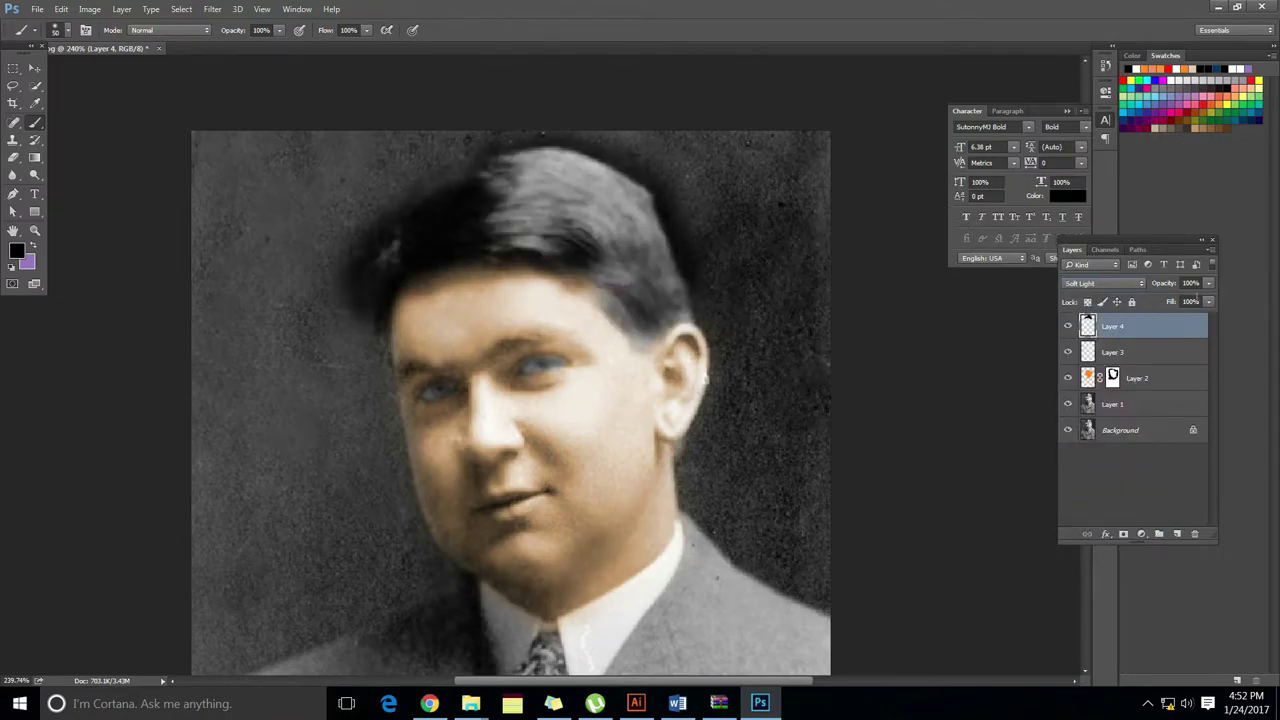
drag(1191, 303, 1189, 299)
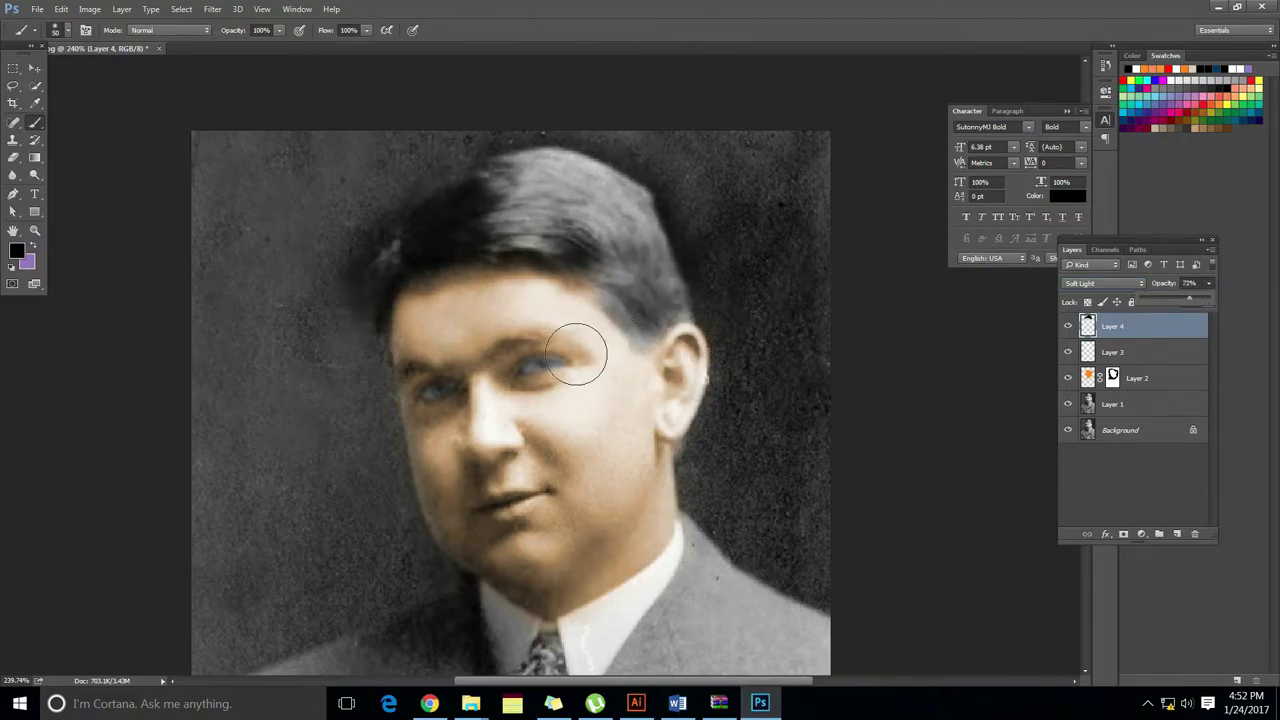
click(1124, 535)
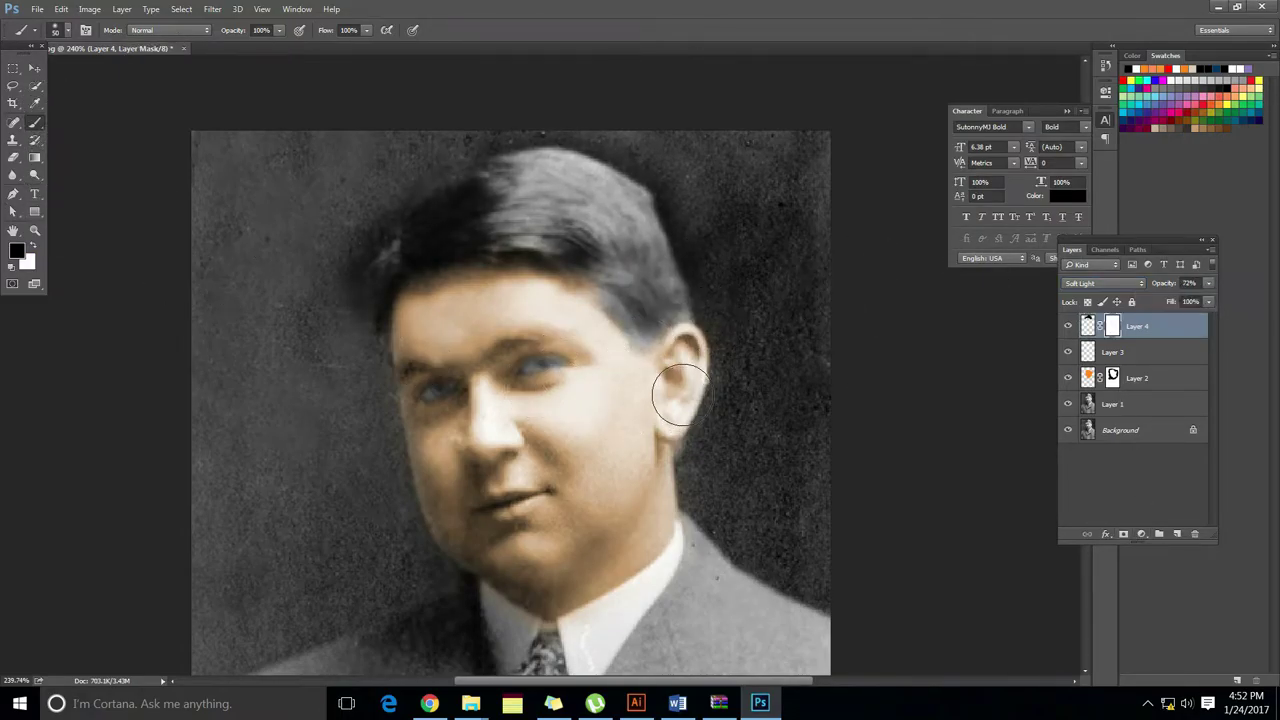
click(1208, 283)
drag(1193, 300, 1249, 298)
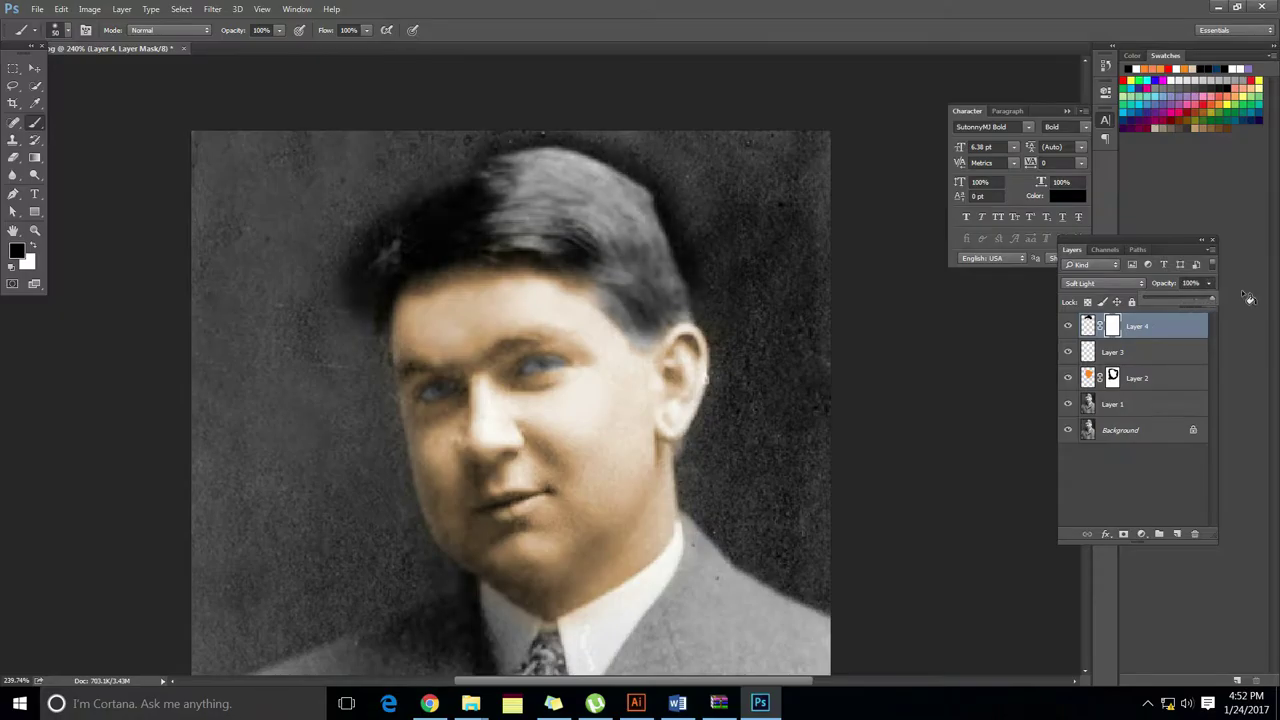
- Mask out the black spill on Layer 4 over the forehead and the background around the hair with a 50 px brush
click(1111, 326)
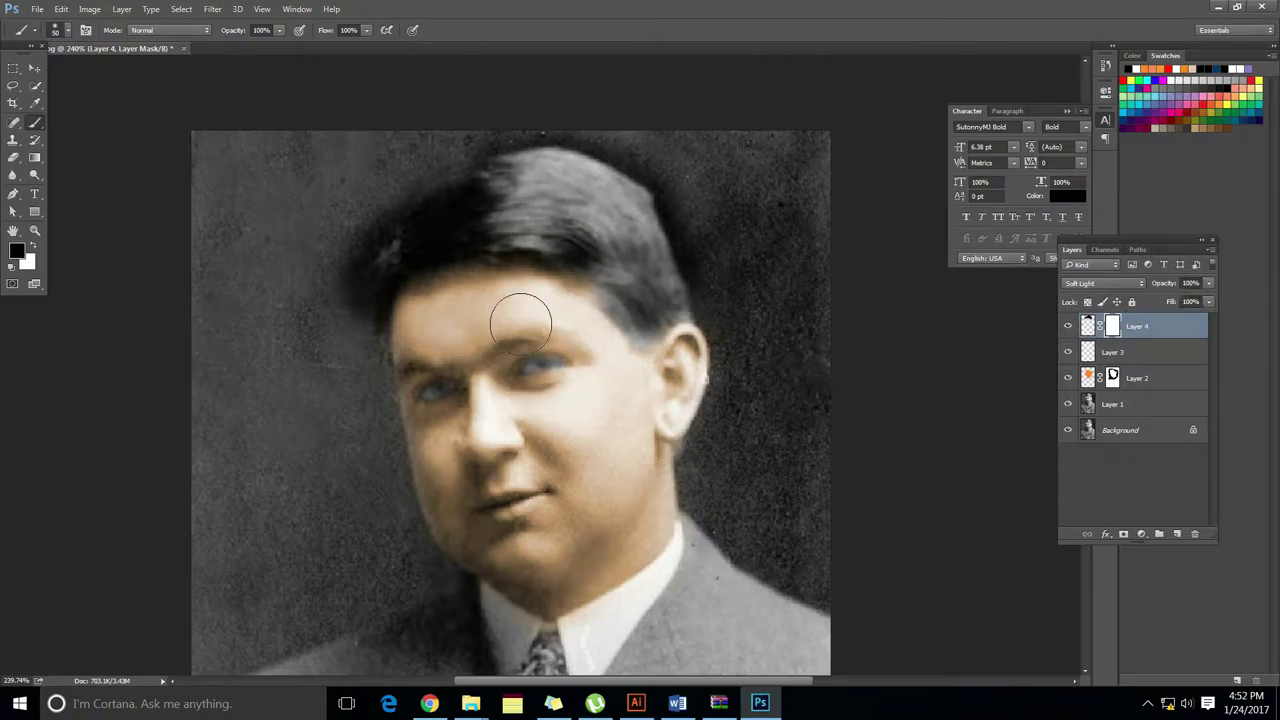
mouse_move(523, 320)
mouse_down()
mouse_move(474, 308)
mouse_move(518, 298)
mouse_move(454, 303)
mouse_up()
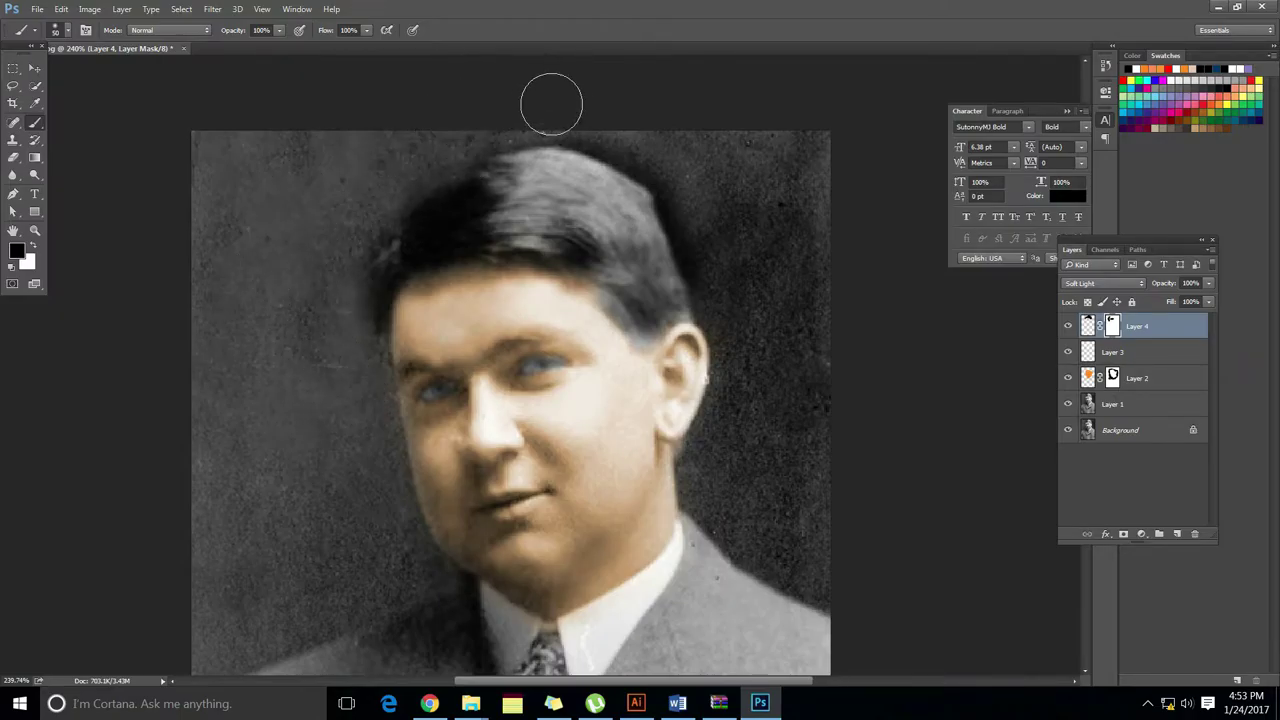
drag(669, 146, 760, 262)
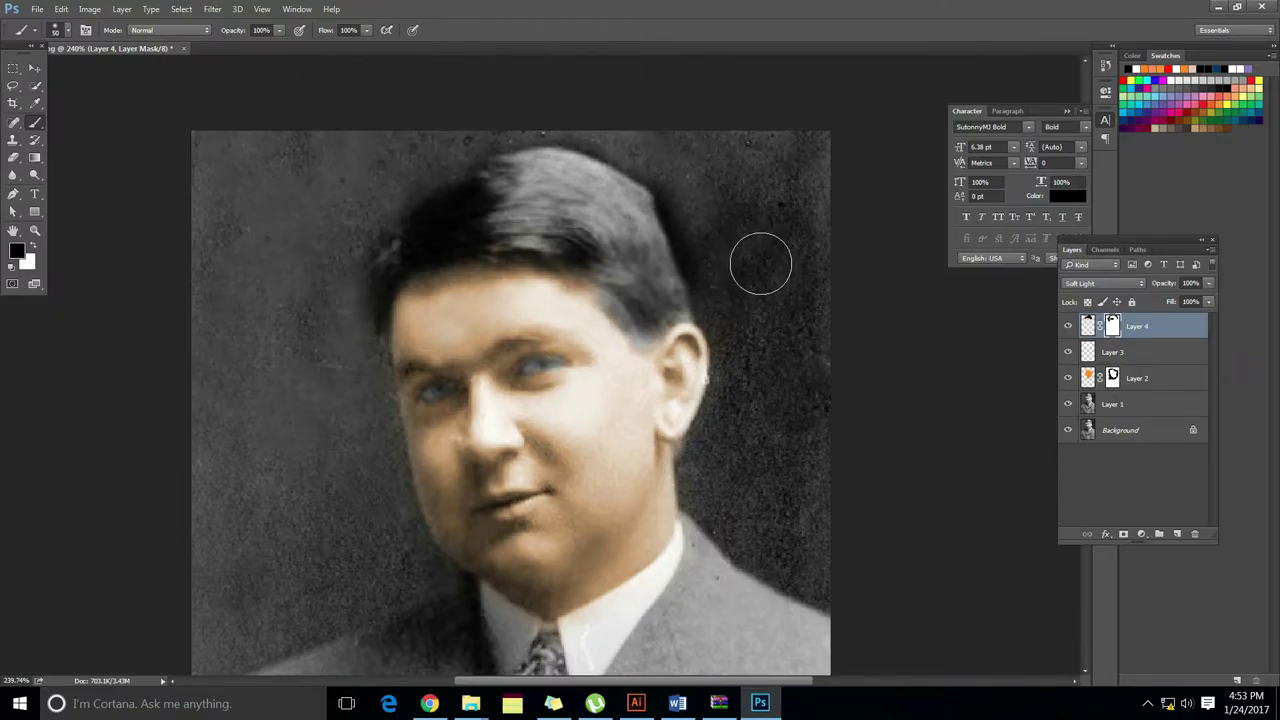
- Clean up Layer 4's mask close to the hair outline with a 25 px brush
key(bracketleft)
key(bracketleft)
key(bracketleft)
key(bracketleft)
key(bracketleft)
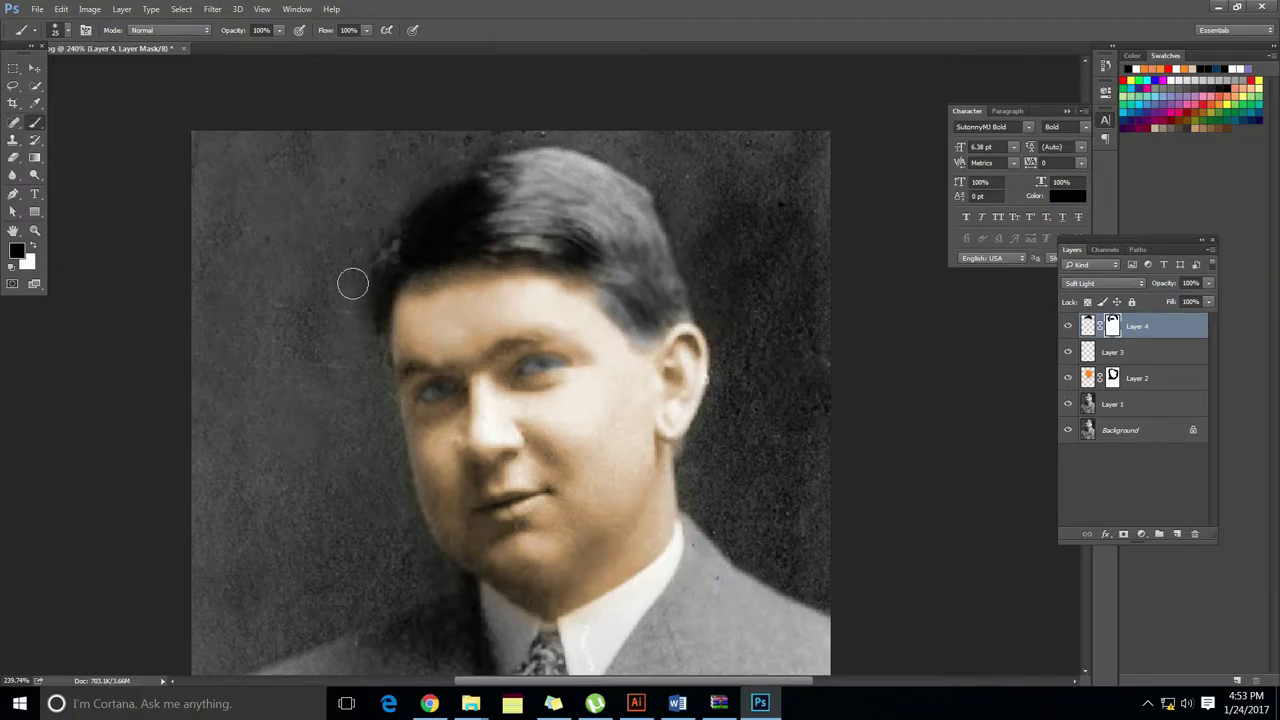
- Add a new layer above Layer 4 and set the foreground colour to dark blue
scroll(505, 542, down, 8)
scroll(530, 345, up, 3)
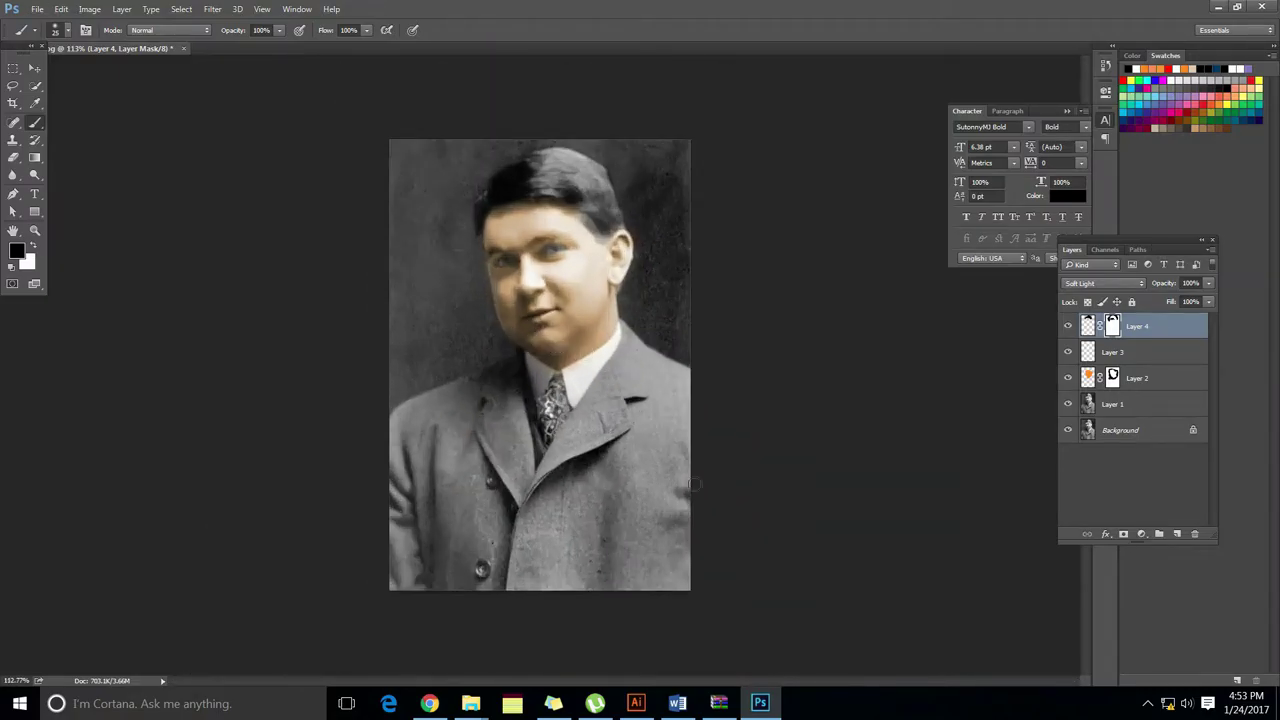
click(1176, 533)
scroll(567, 316, up, 2)
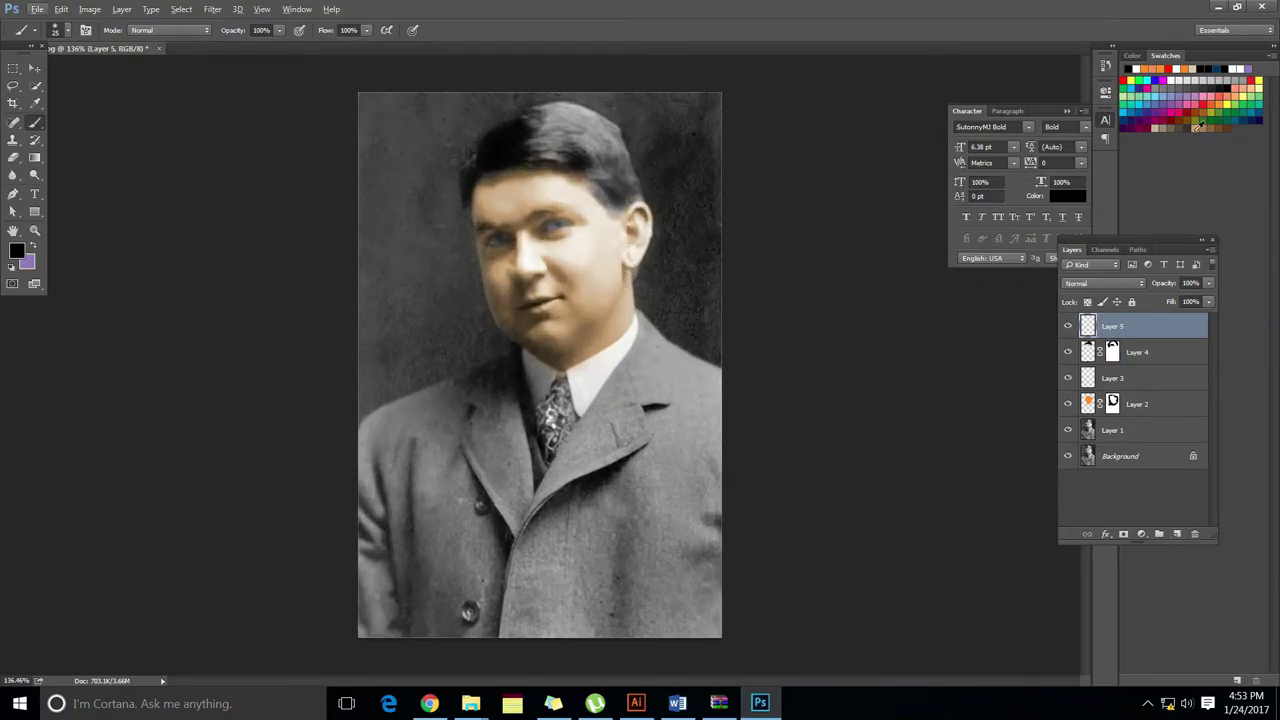
click(1128, 113)
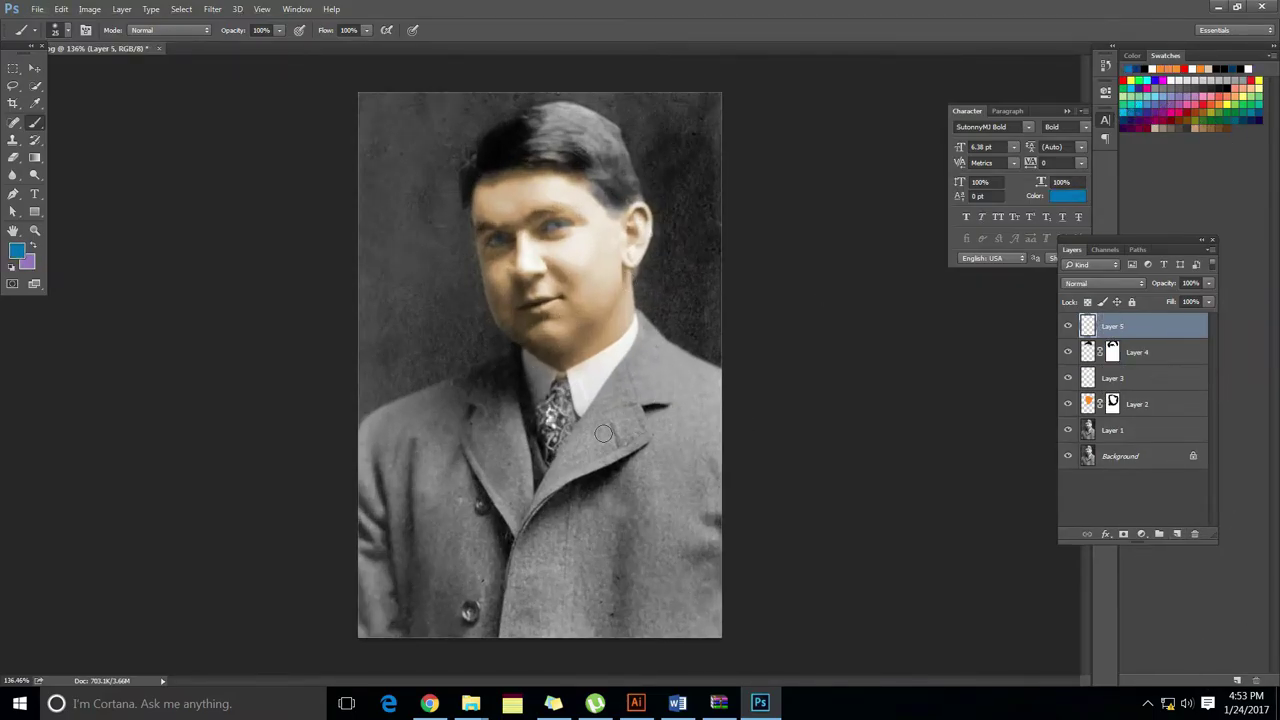
click(1125, 114)
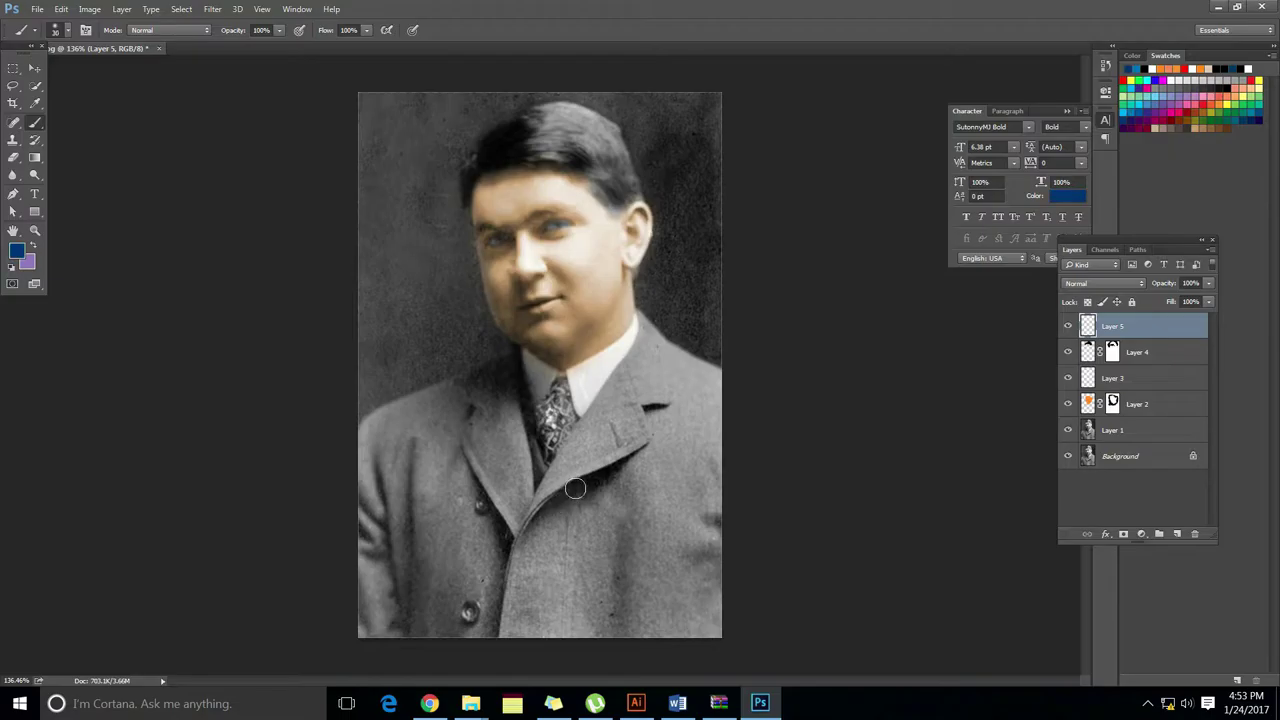
- Paint dark blue over the entire coat on Layer 5 with a 90 px brush
key(])
key(])
key(])
key(])
key(])
key(])
key(])
key(])
mouse_move(638, 505)
mouse_down()
mouse_move(669, 523)
mouse_move(675, 555)
mouse_up()
key(ctrl+z)
mouse_move(700, 600)
mouse_down()
mouse_move(679, 499)
mouse_move(639, 408)
mouse_move(653, 345)
mouse_move(701, 381)
mouse_move(627, 578)
mouse_move(745, 514)
mouse_move(490, 675)
mouse_move(548, 634)
mouse_move(420, 482)
mouse_move(367, 449)
mouse_move(336, 550)
mouse_move(523, 384)
mouse_move(528, 517)
mouse_move(512, 517)
mouse_move(567, 608)
mouse_move(650, 488)
mouse_move(622, 439)
mouse_move(607, 422)
mouse_move(462, 488)
mouse_move(527, 527)
mouse_move(588, 436)
mouse_move(572, 429)
mouse_move(644, 369)
mouse_move(727, 445)
mouse_move(680, 629)
mouse_up()
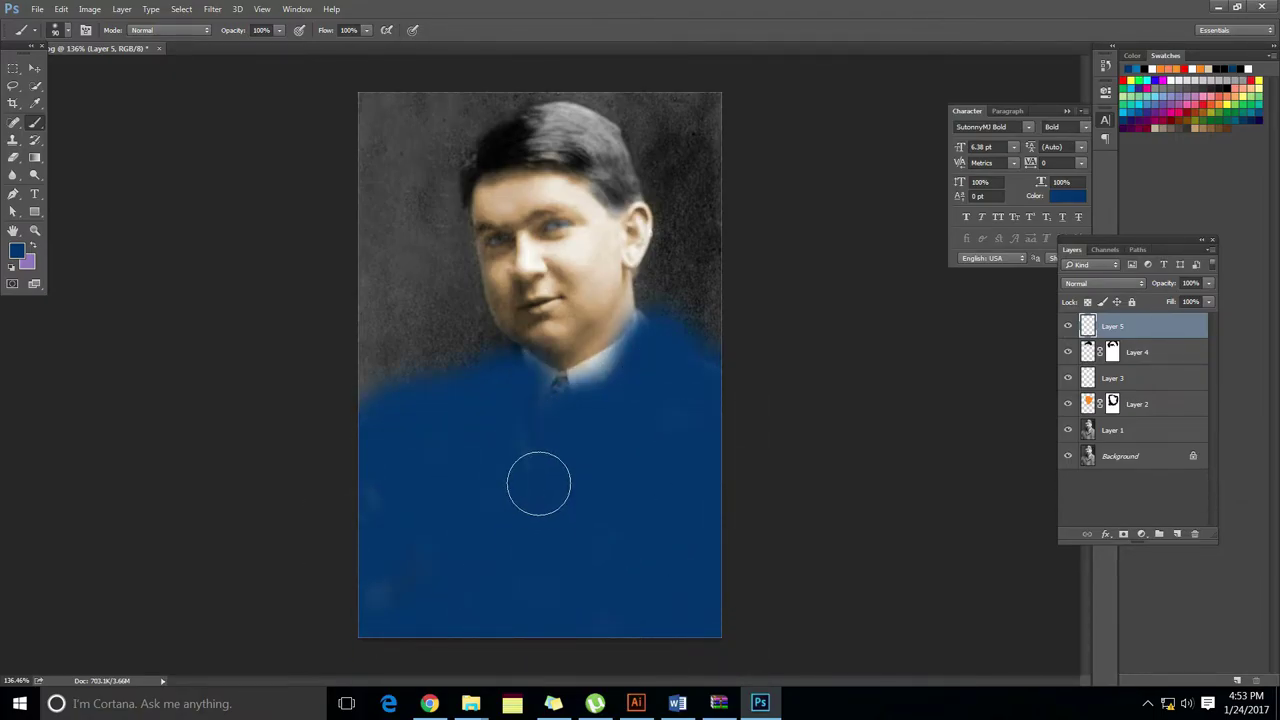
- Blend Layer 5 in Color mode and add a layer mask to it
click(1100, 284)
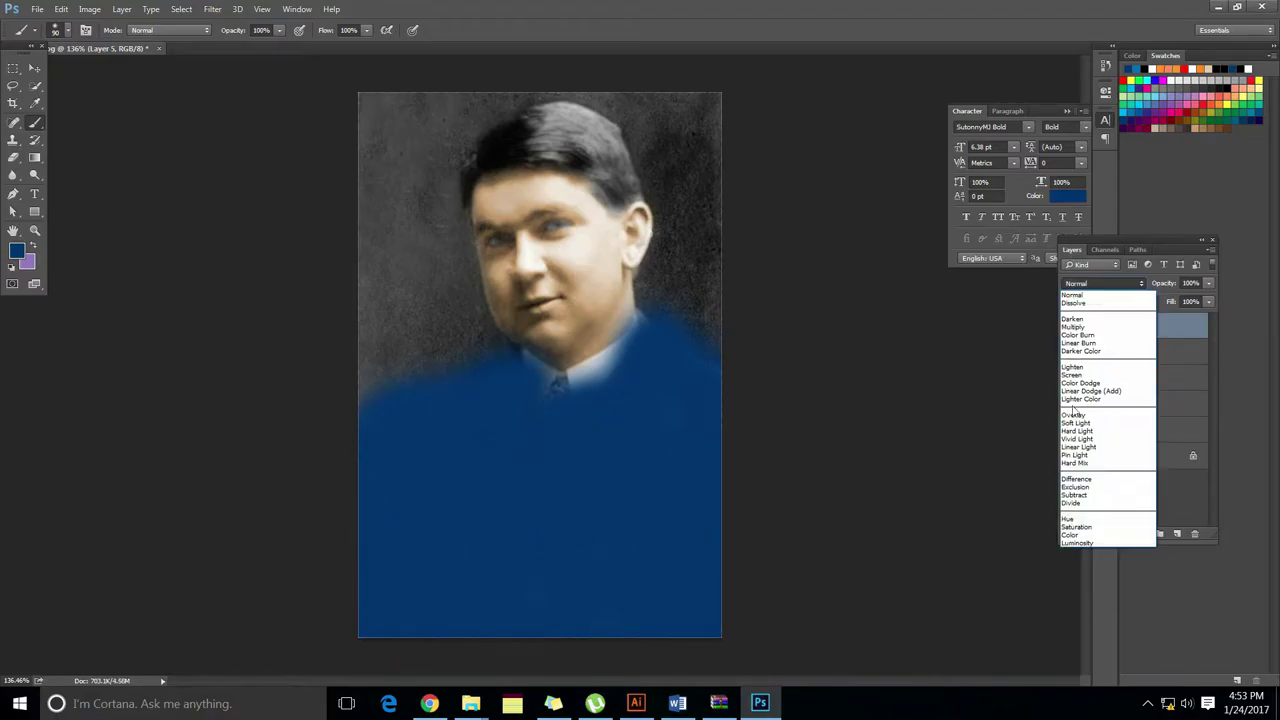
click(1072, 535)
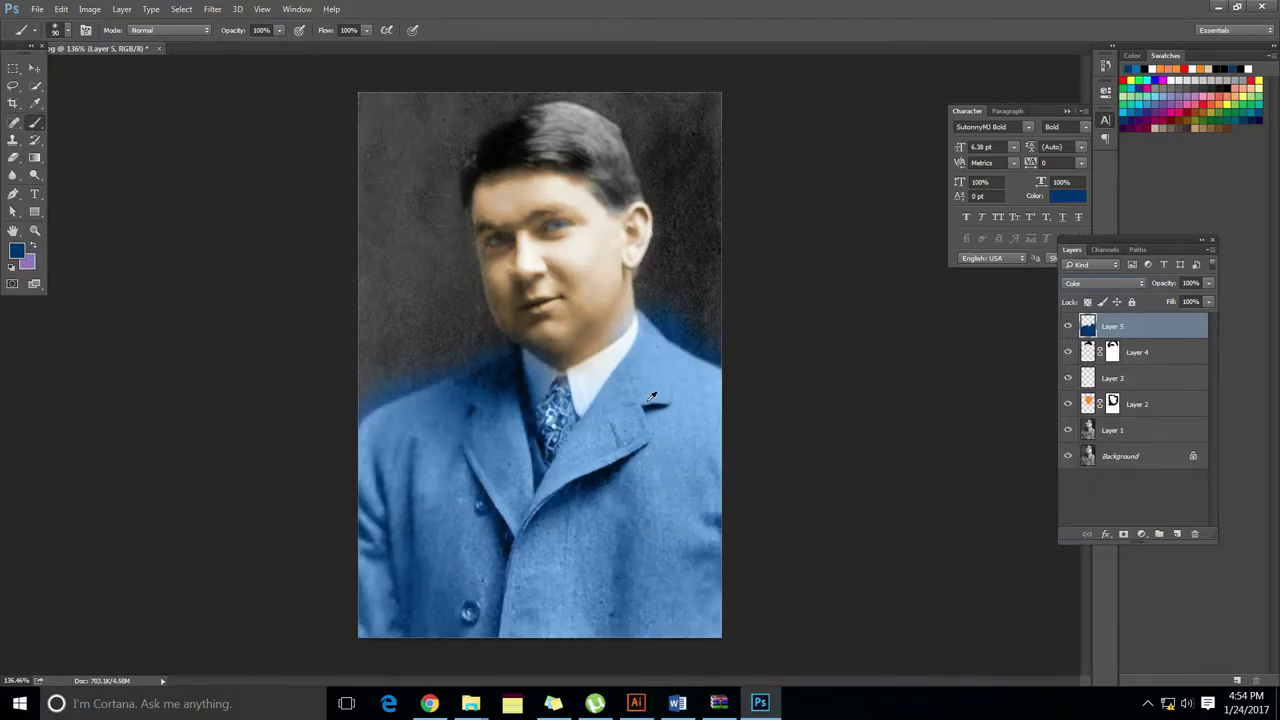
click(1123, 534)
- Mask the blue off the background beside the shoulder below the visible ear, painting black on Layer 5's mask with a 50 px brush
key(d)
key(x)
key(bracketleft)
key(bracketleft)
key(bracketleft)
key(bracketleft)
mouse_move(738, 344)
mouse_down()
mouse_move(704, 333)
mouse_move(740, 335)
mouse_move(709, 334)
mouse_move(737, 348)
mouse_move(727, 351)
mouse_move(678, 321)
mouse_move(665, 304)
mouse_move(712, 338)
mouse_move(744, 339)
mouse_move(665, 286)
mouse_move(687, 309)
mouse_up()
scroll(693, 327, up, 2)
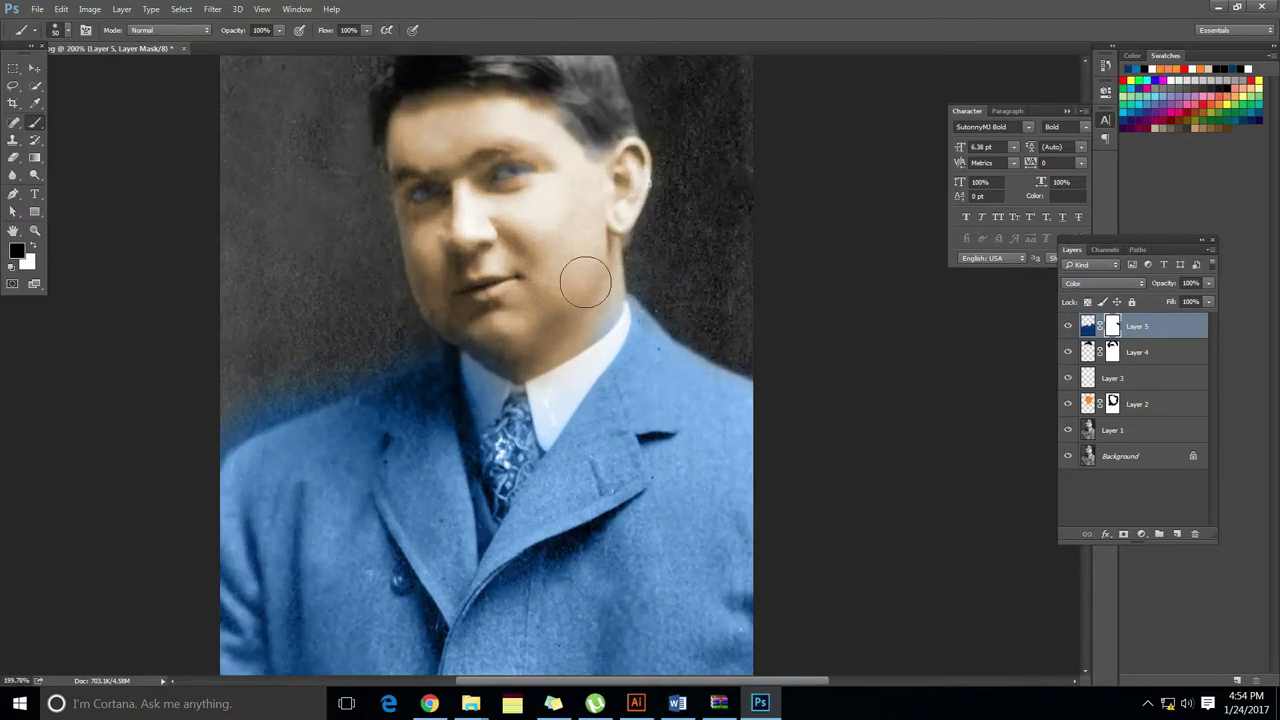
- Remove the blue from the neck, shirt collar, upper tie and the background above the other shoulder on Layer 5's mask
mouse_move(585, 282)
mouse_down()
mouse_move(584, 337)
mouse_move(525, 415)
mouse_move(507, 407)
mouse_move(493, 359)
mouse_move(526, 380)
mouse_up()
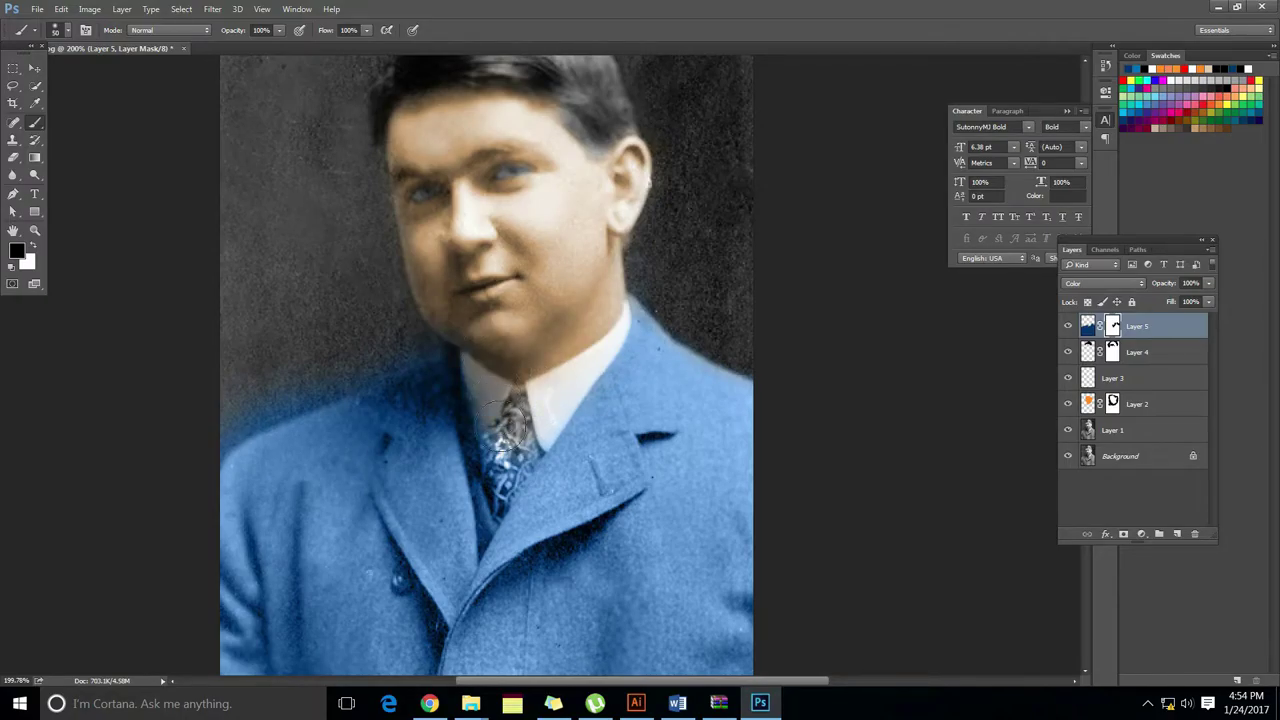
mouse_move(512, 424)
mouse_down()
mouse_move(490, 435)
mouse_move(495, 458)
mouse_move(498, 412)
mouse_up()
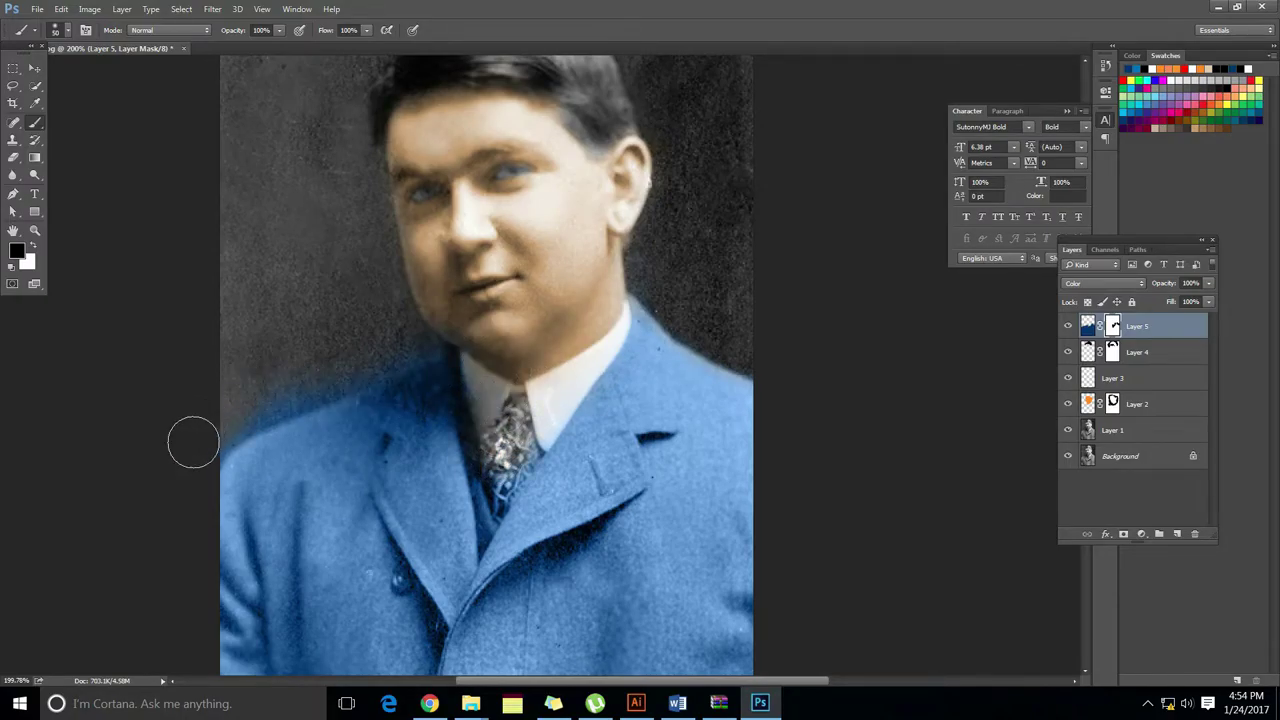
mouse_move(194, 446)
mouse_down()
mouse_move(218, 414)
mouse_move(436, 324)
mouse_move(234, 412)
mouse_move(395, 339)
mouse_up()
scroll(516, 363, down, 3)
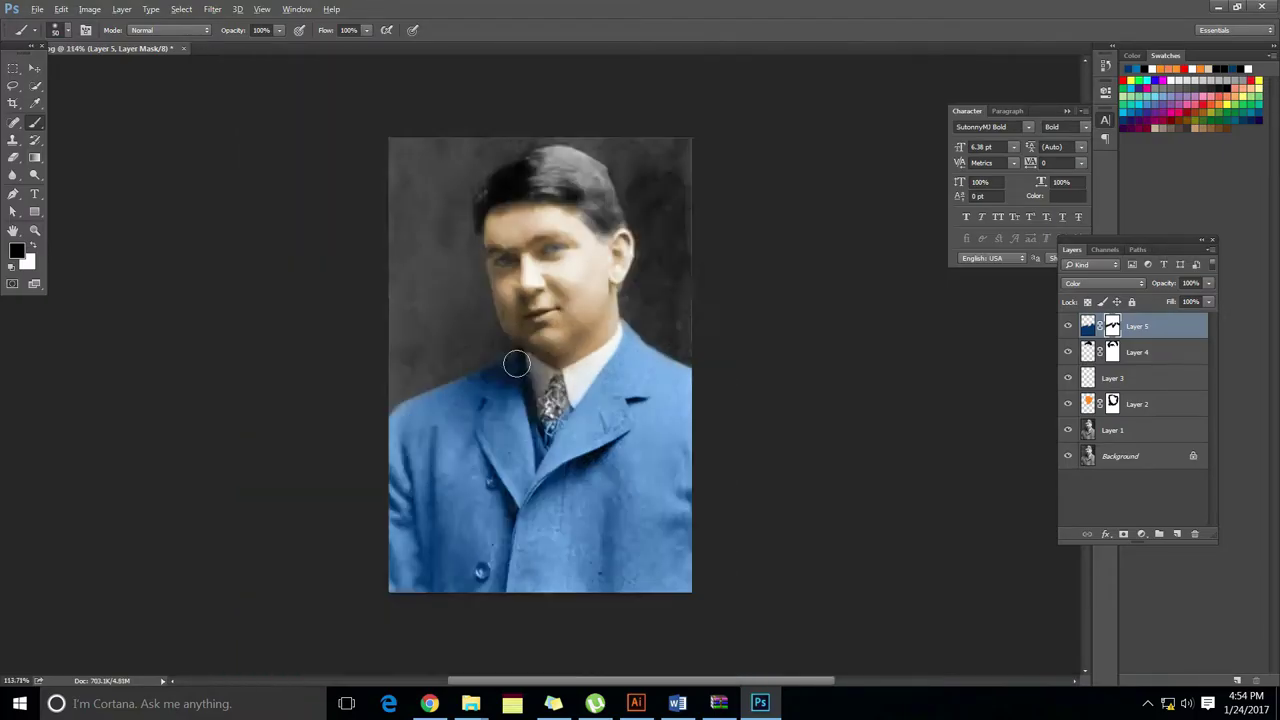
scroll(516, 363, down, 2)
scroll(540, 380, up, 5)
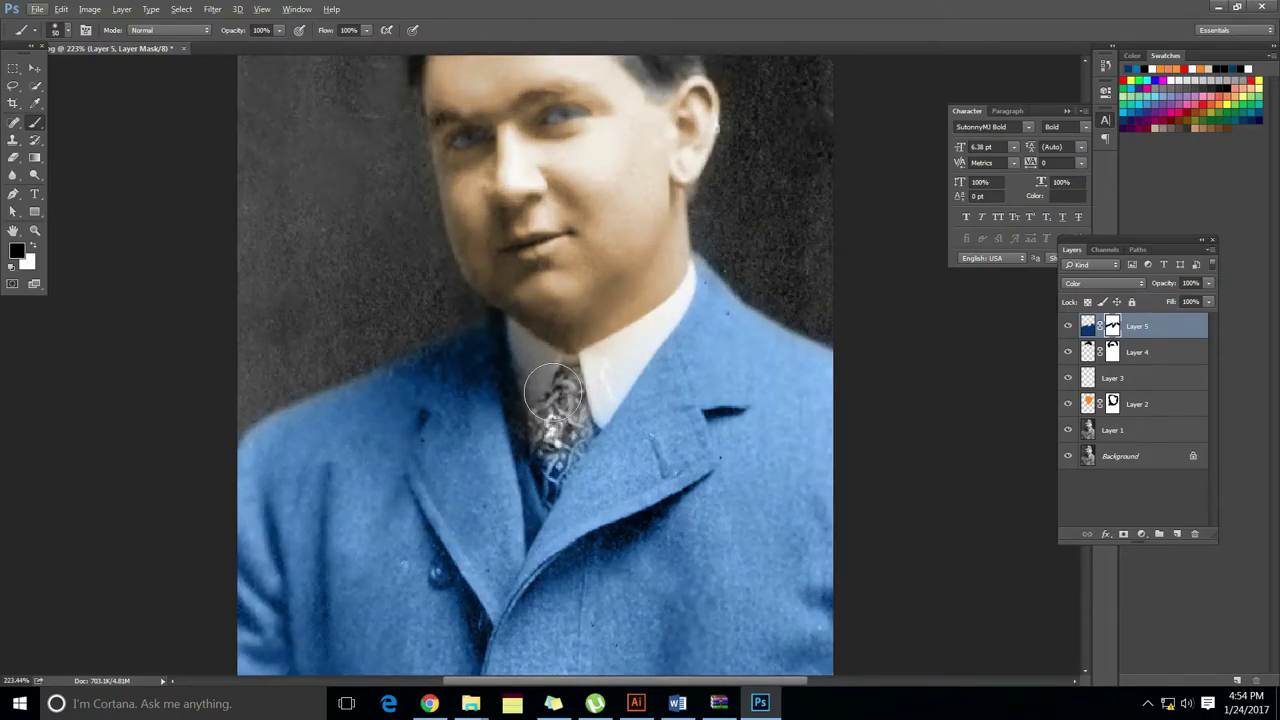
- Mask the blue off the rest of the tie, the collar points and the vest with a 20 px and smaller brush
key(bracketleft)
key(bracketleft)
key(bracketleft)
key(bracketleft)
key(bracketleft)
key(bracketleft)
key(bracketleft)
key(bracketleft)
key(bracketleft)
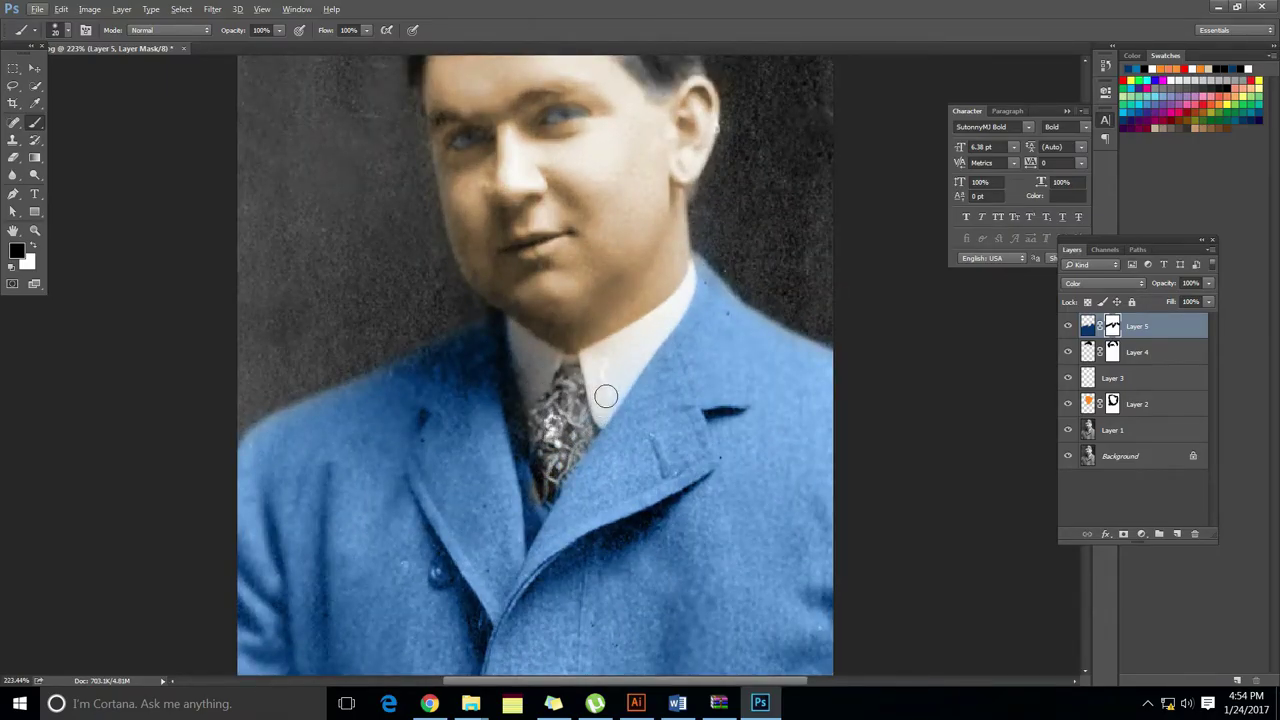
drag(606, 396, 612, 368)
drag(539, 511, 535, 520)
scroll(530, 416, up, 2)
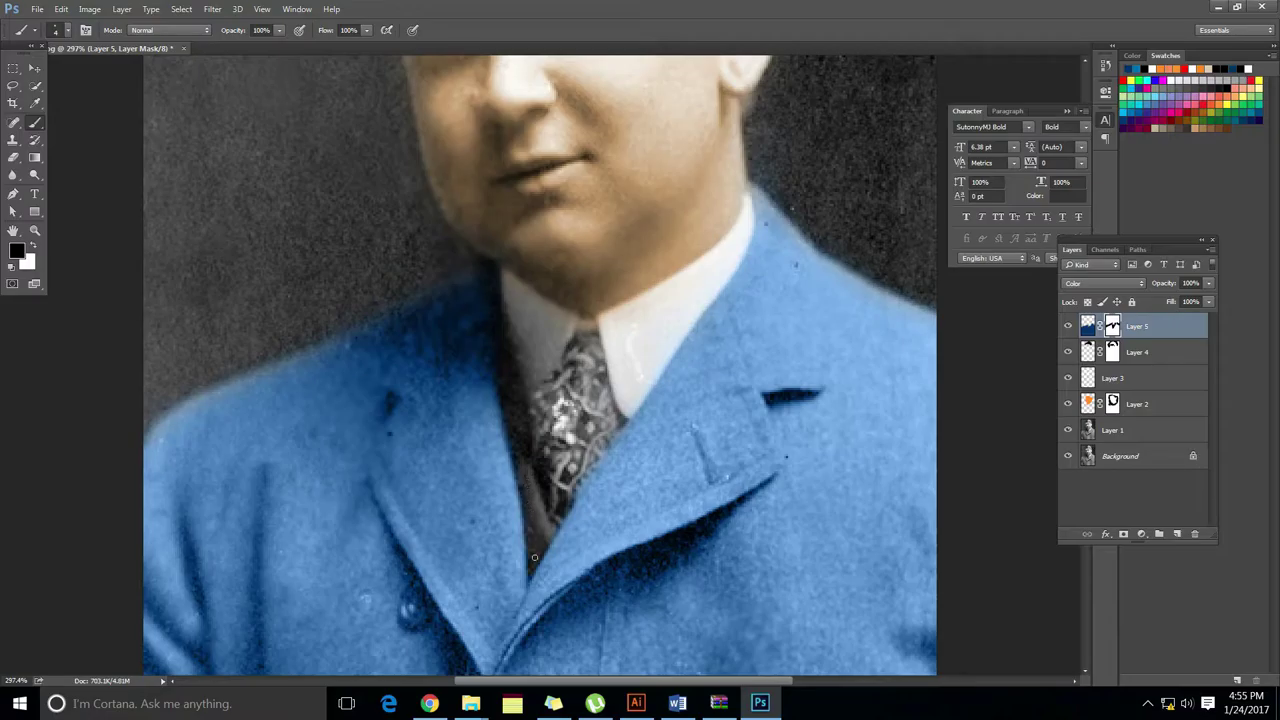
- Clean the blue out of the narrow tip of the vest opening on Layer 5's mask with a 1 px brush
scroll(534, 555, up, 3)
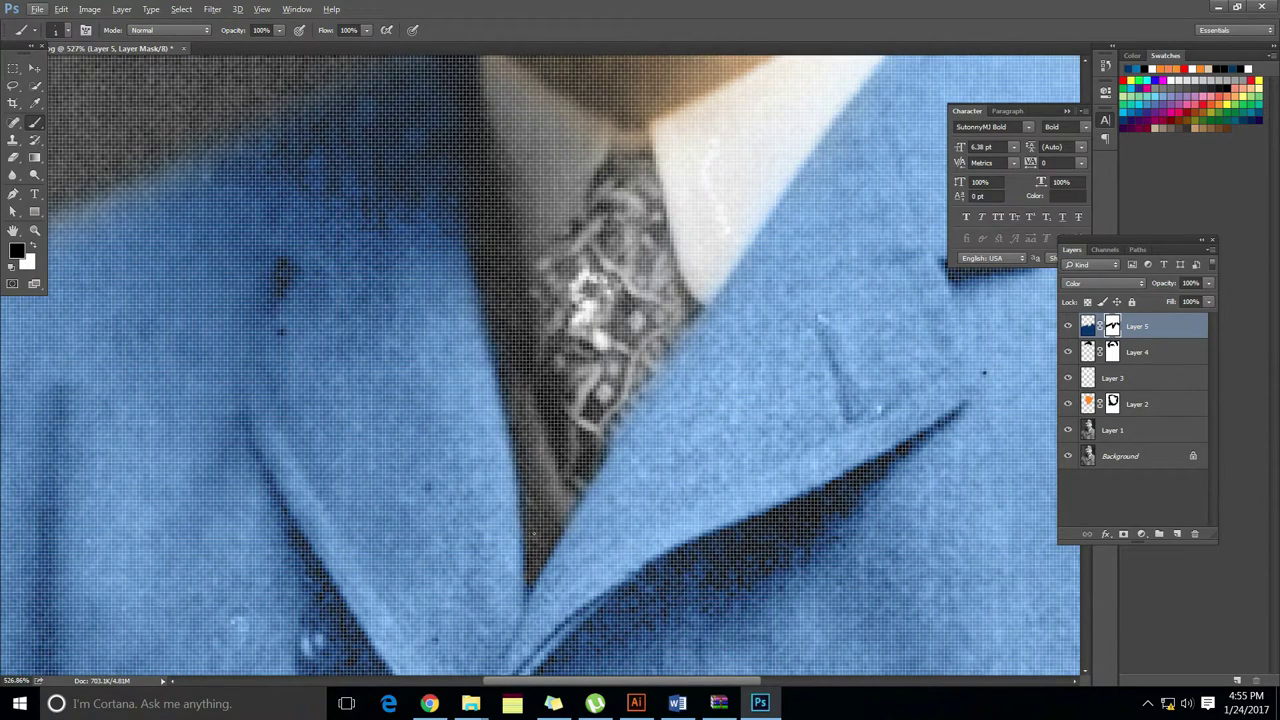
scroll(534, 540, down, 3)
scroll(544, 573, up, 4)
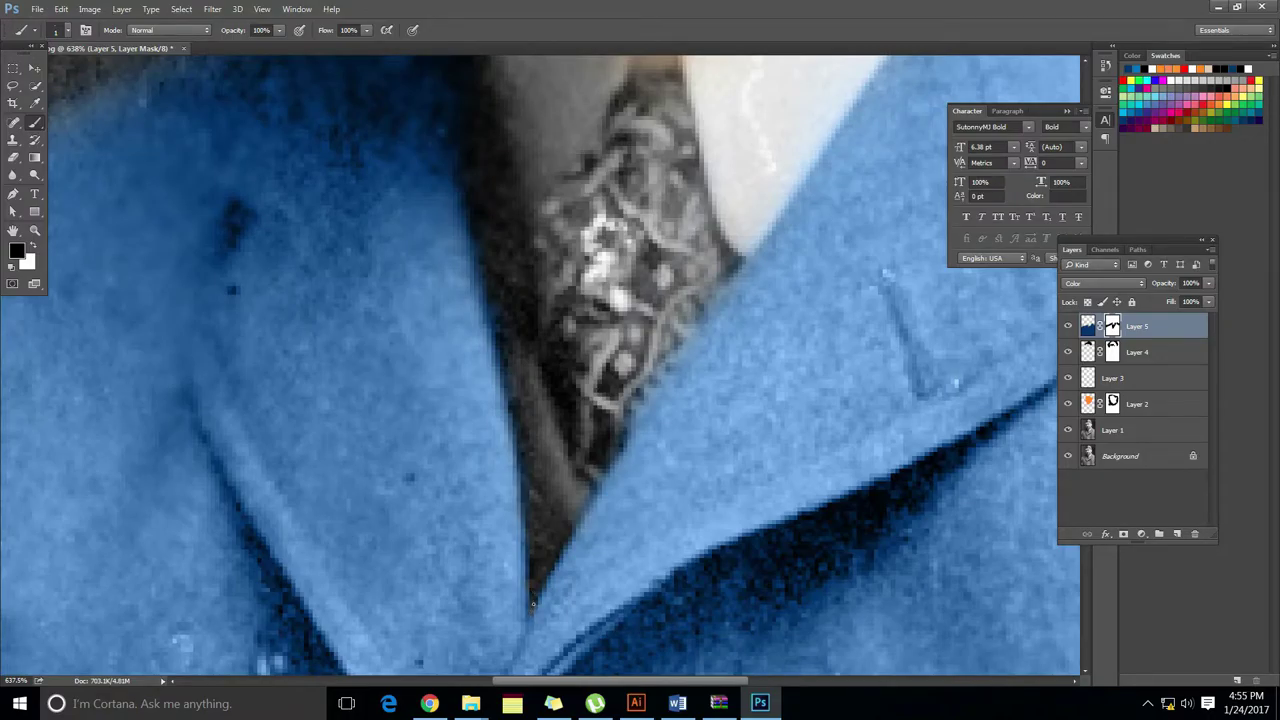
scroll(532, 612, down, 6)
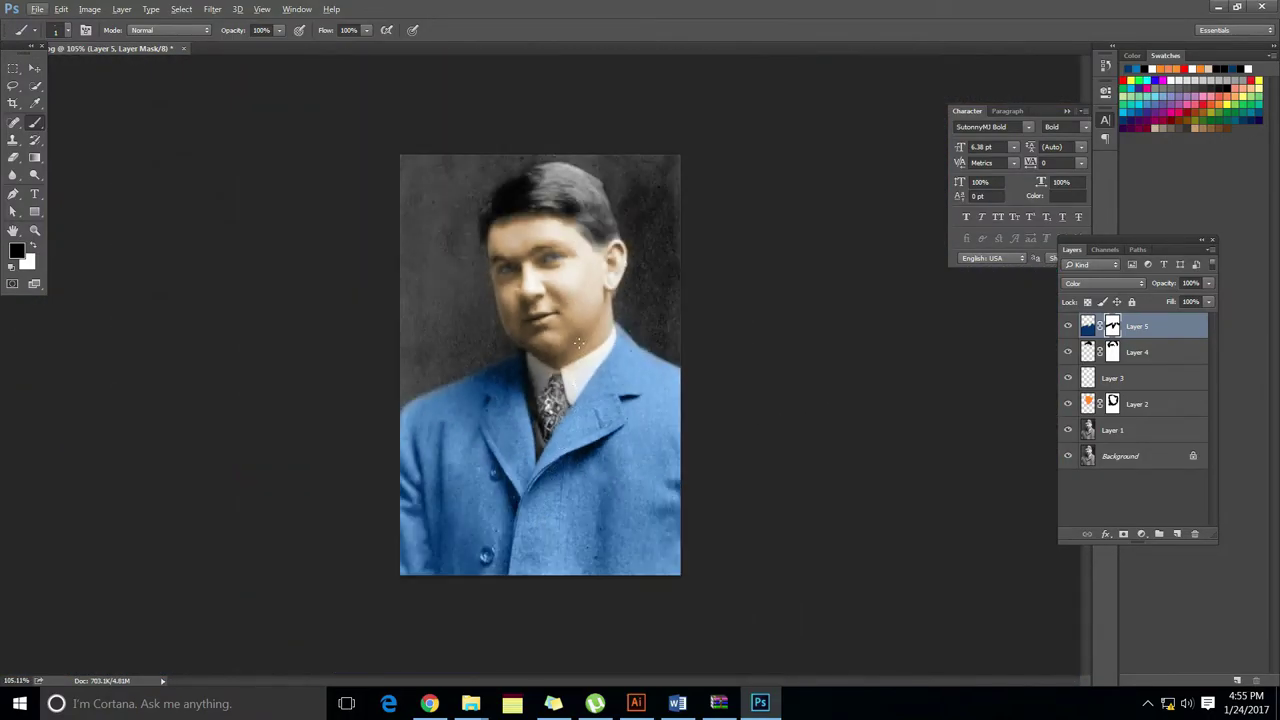
scroll(578, 343, up, 2)
scroll(560, 402, up, 1)
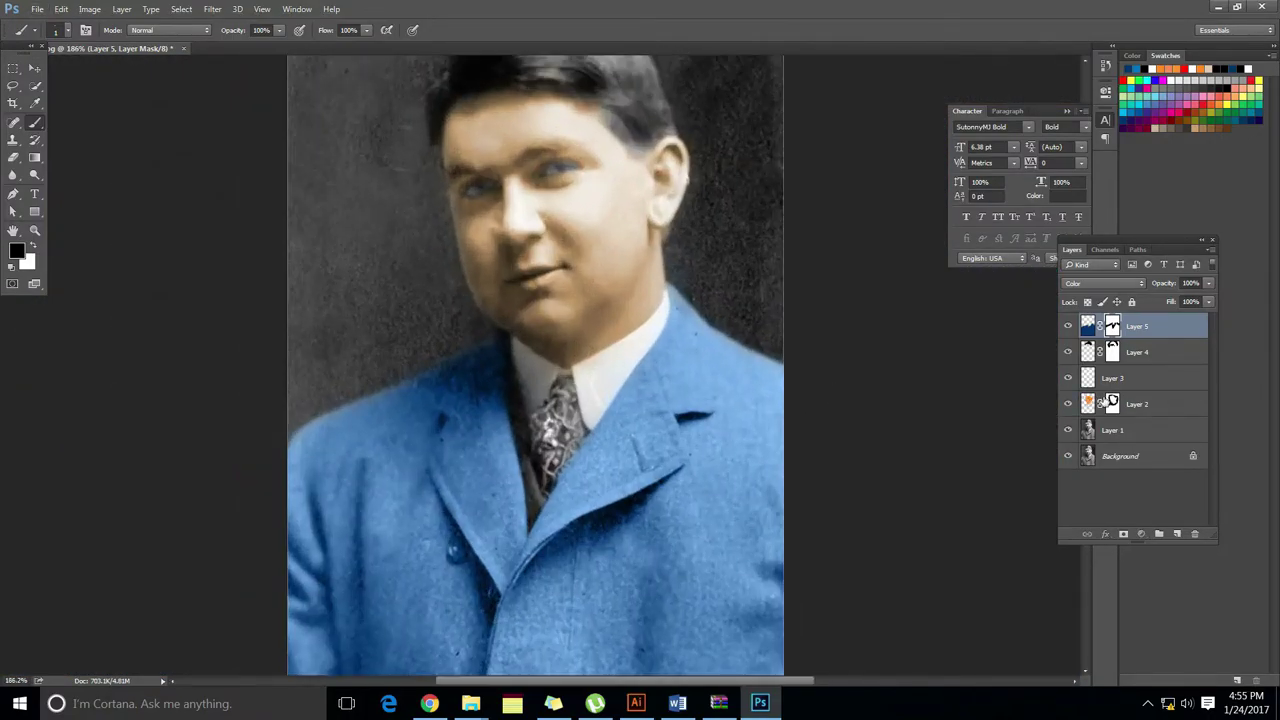
- Touch up Layer 2's mask along the shirt collar with a 9 px brush to remove stray skin colour
click(1104, 400)
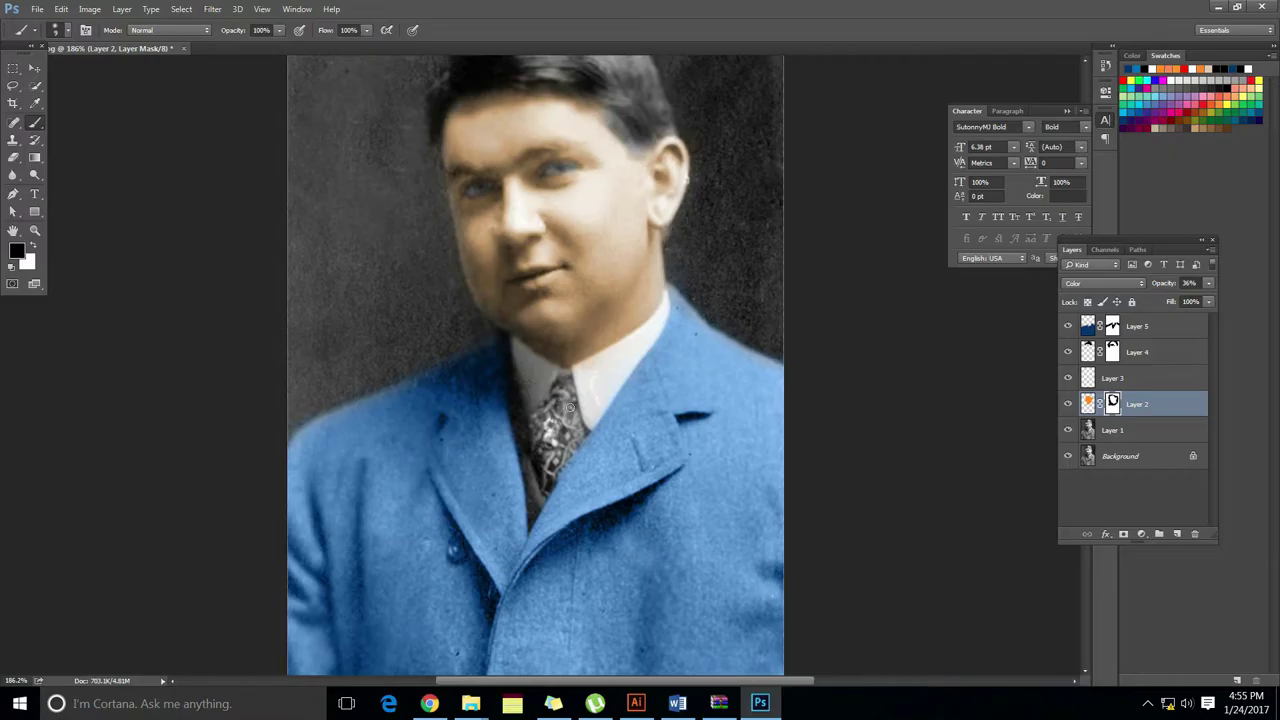
scroll(569, 407, up, 1)
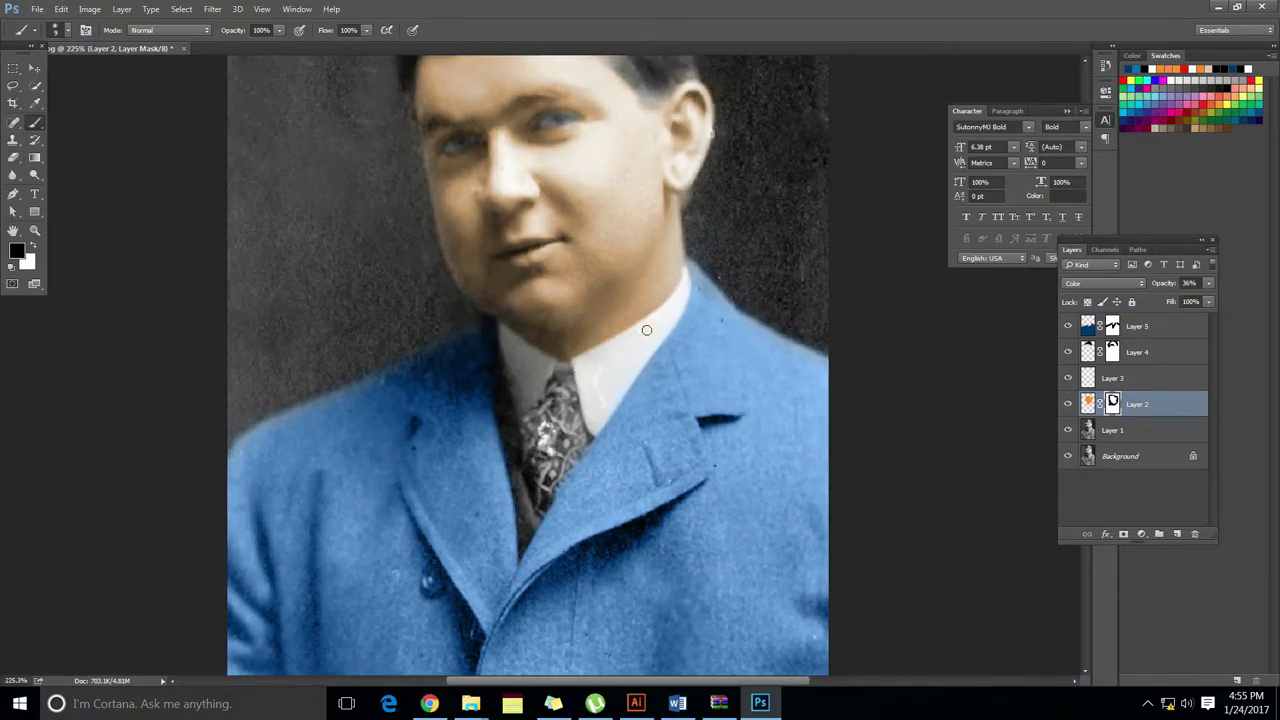
scroll(541, 372, down, 8)
scroll(540, 355, up, 8)
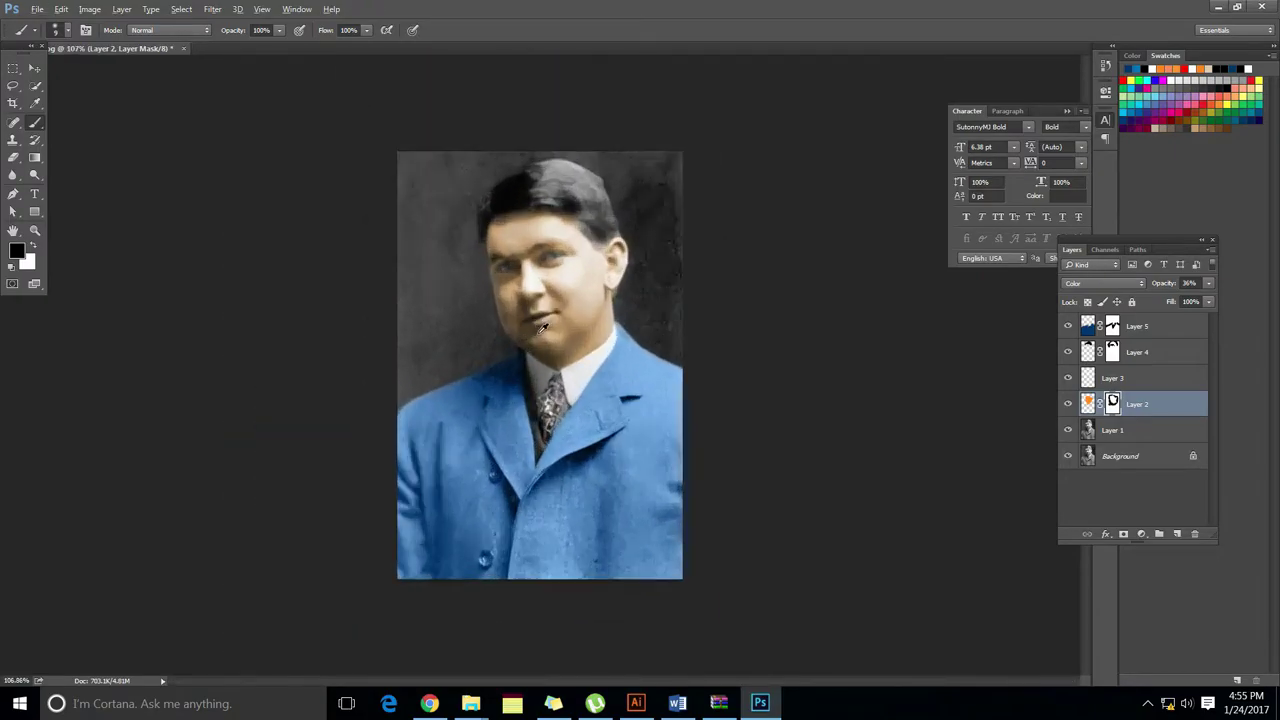
- Replace Layer 3 with a duplicate of itself and add a layer mask to the copy
click(1093, 386)
key(ctrl+j)
scroll(493, 267, up, 3)
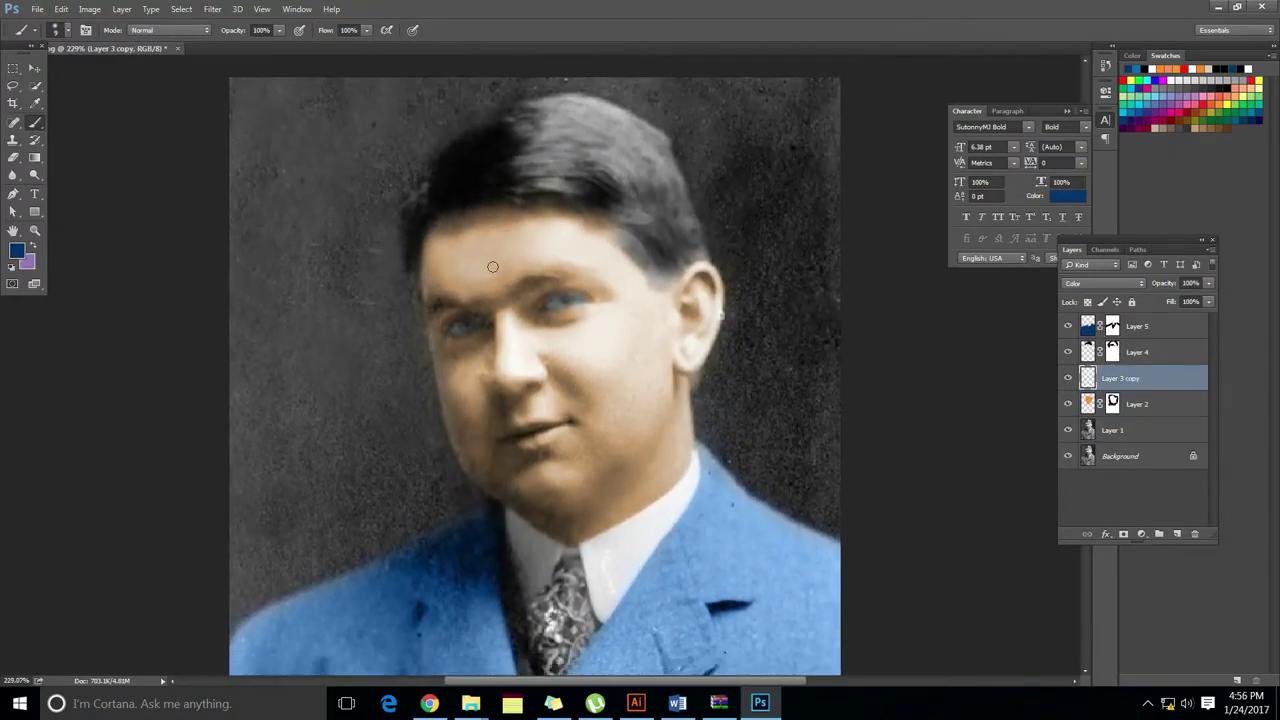
scroll(623, 290, up, 2)
click(1123, 534)
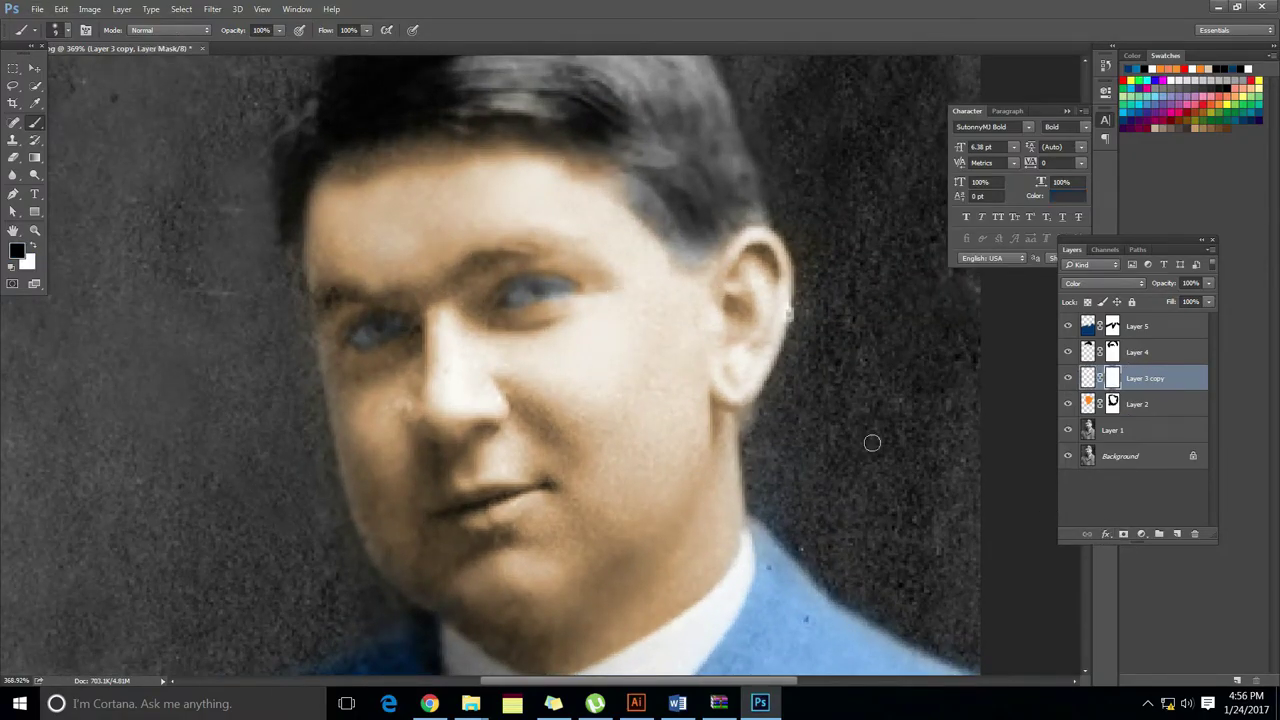
- Trim the blue spill around both eyes on the Layer 3 copy's mask with a 9 px brush
scroll(588, 273, up, 1)
scroll(505, 325, down, 2)
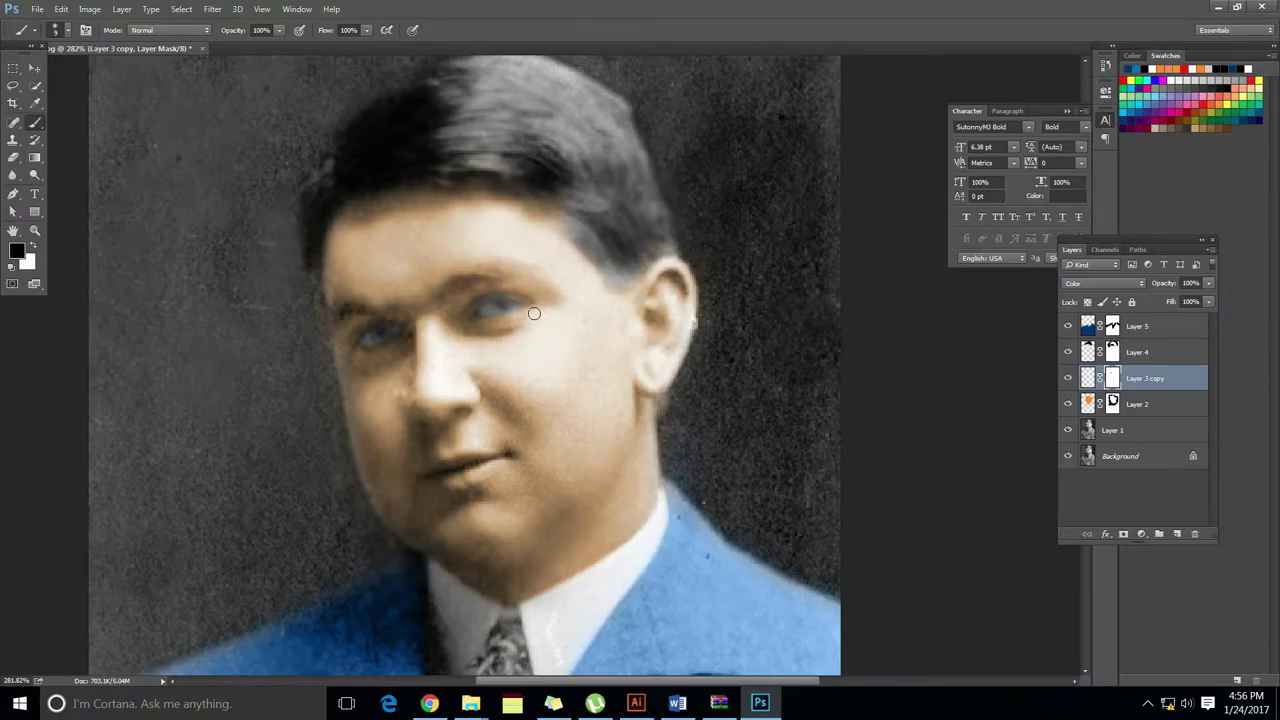
scroll(534, 314, up, 3)
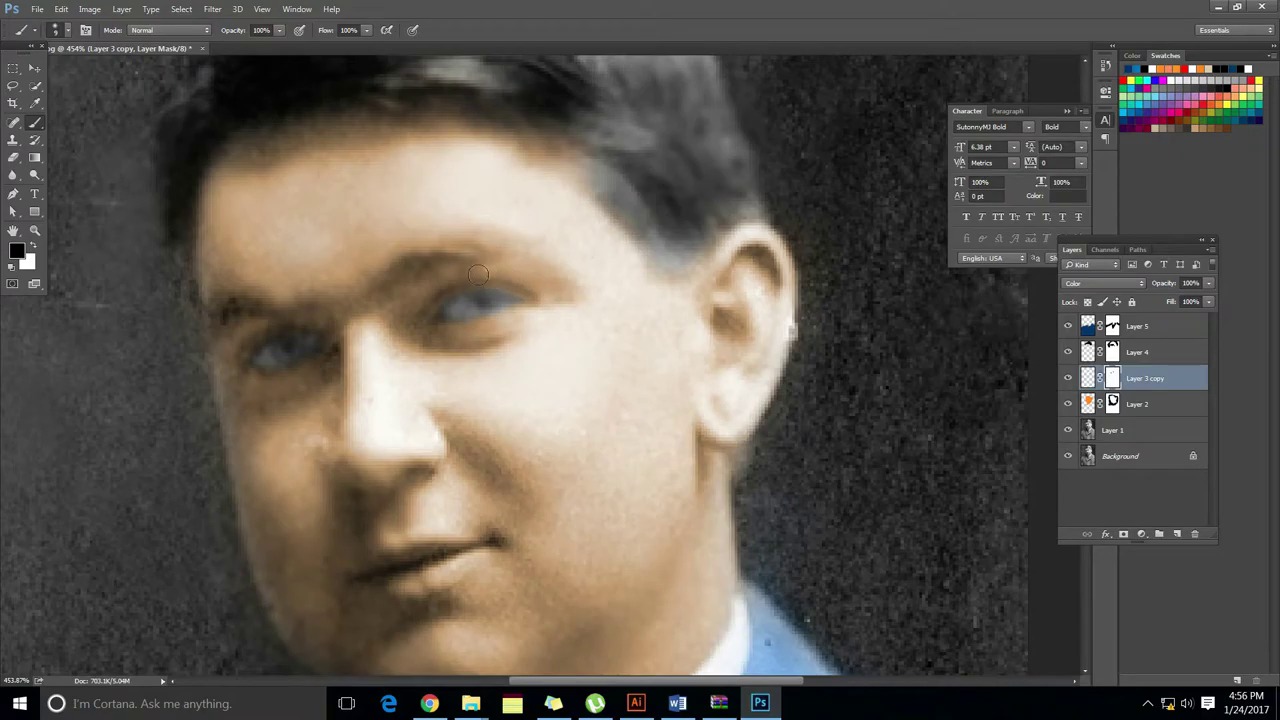
scroll(478, 273, down, 6)
scroll(564, 158, up, 2)
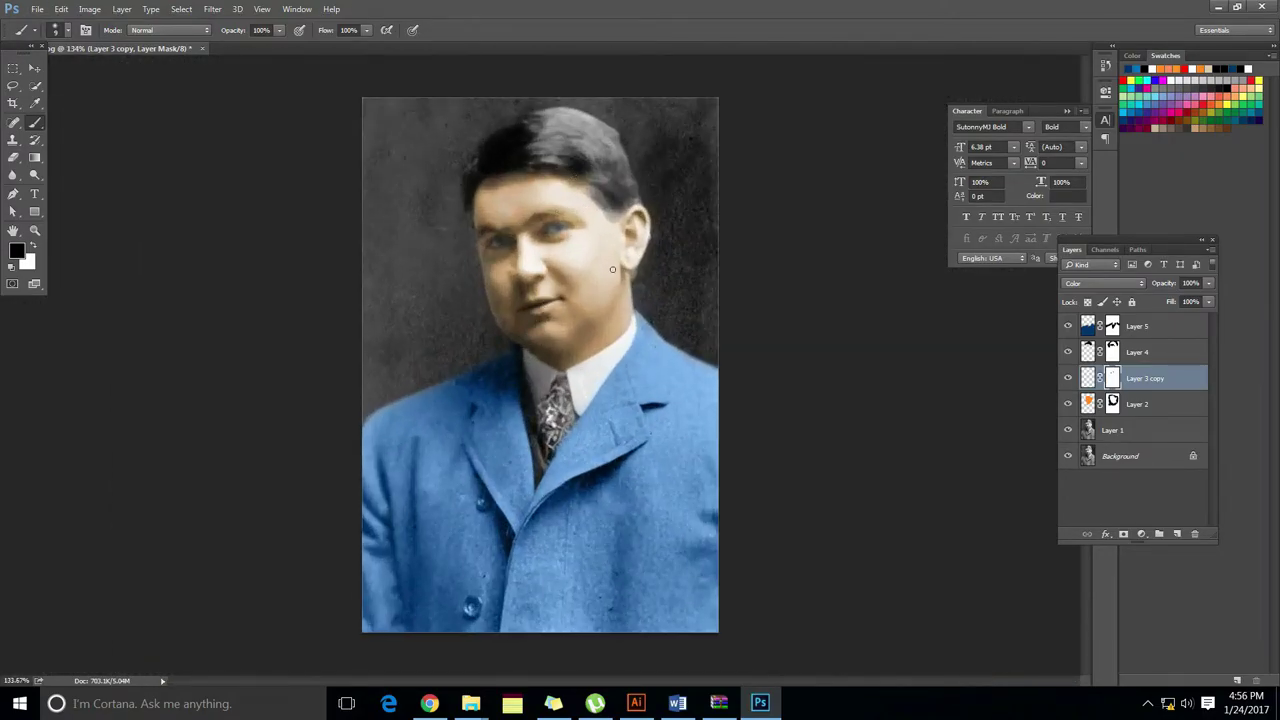
scroll(636, 294, up, 2)
scroll(619, 324, up, 2)
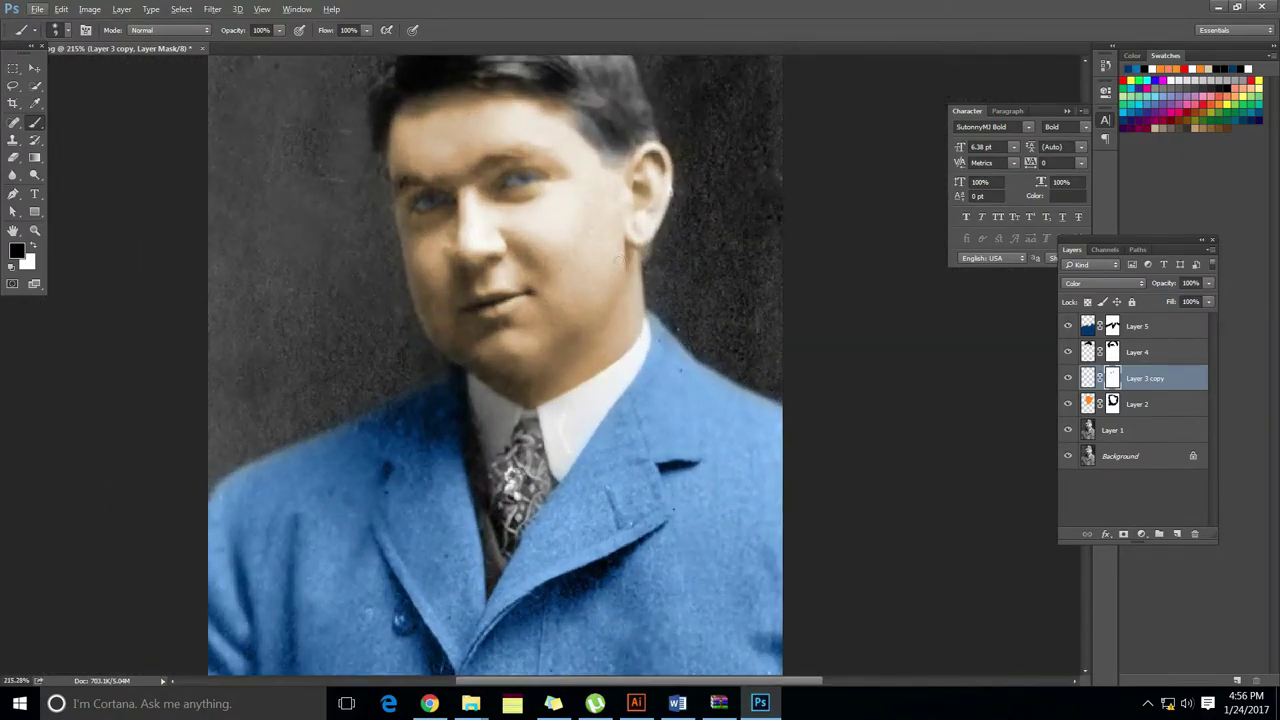
- Clean up the skin colour along the neck edge below the ear on Layer 2's mask with a 9 px brush
click(1112, 401)
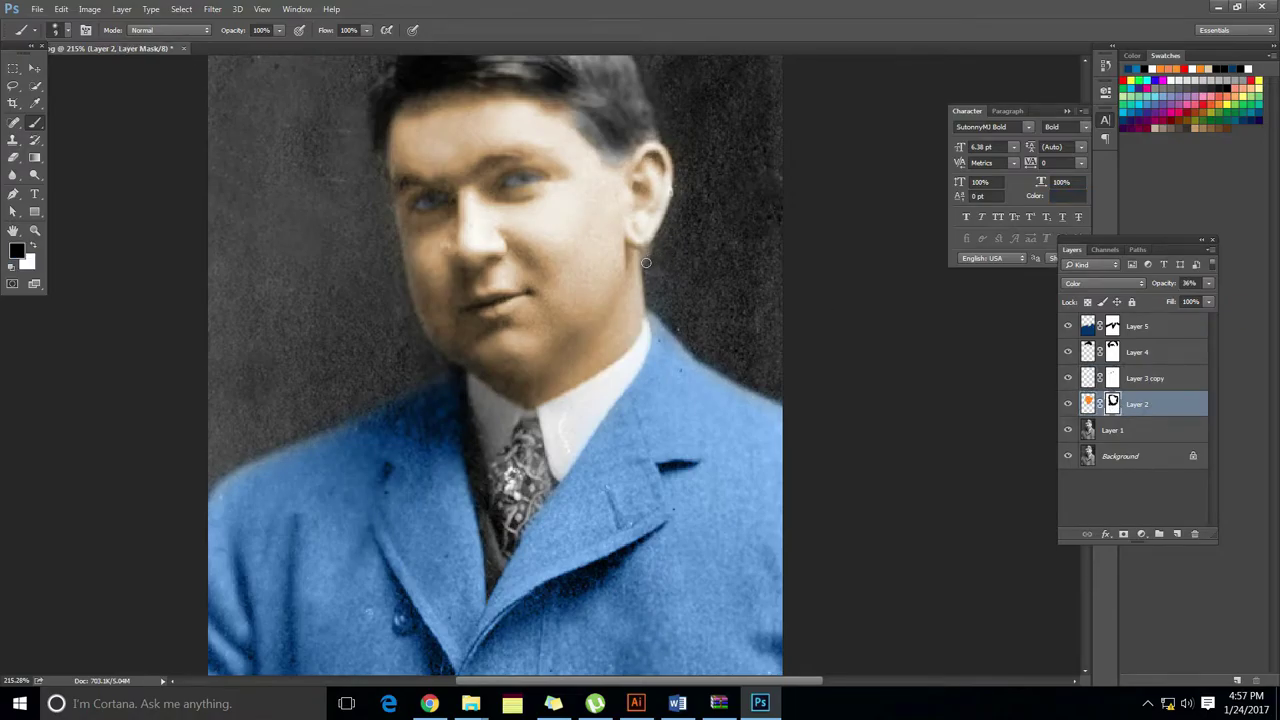
scroll(679, 261, down, 8)
key(ctrl+0)
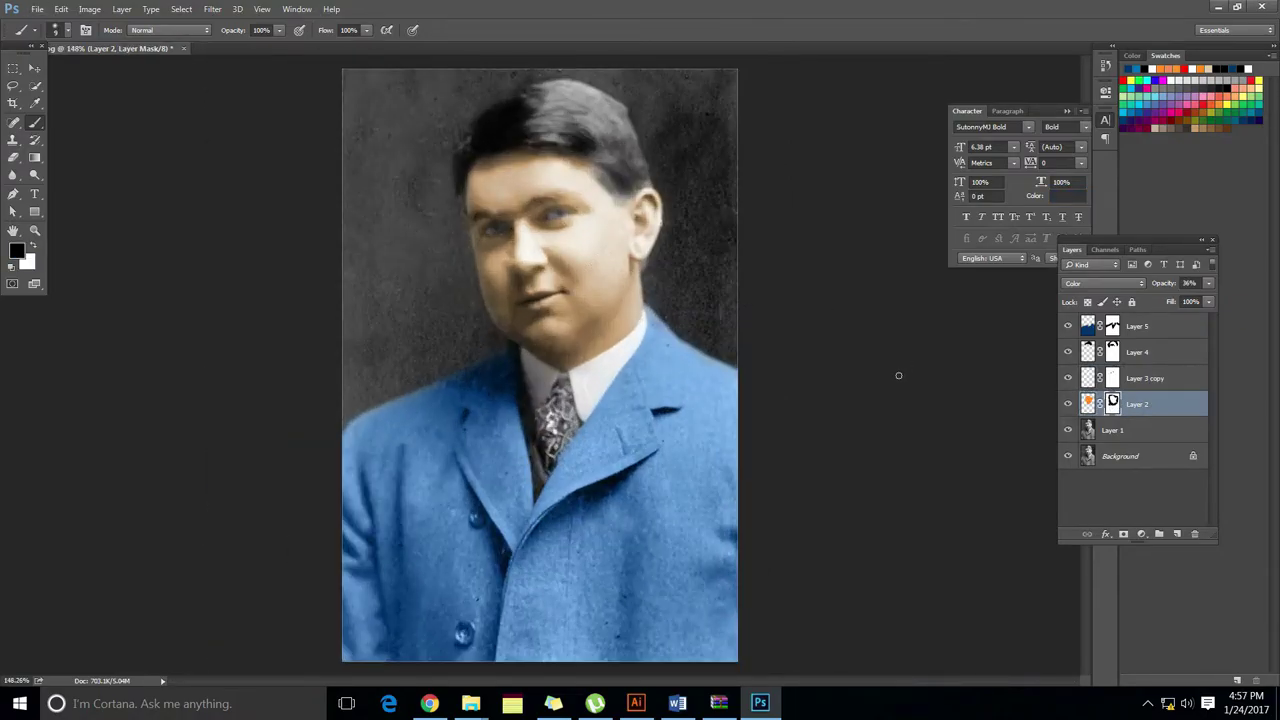
scroll(490, 365, down, 2)
scroll(439, 368, up, 3)
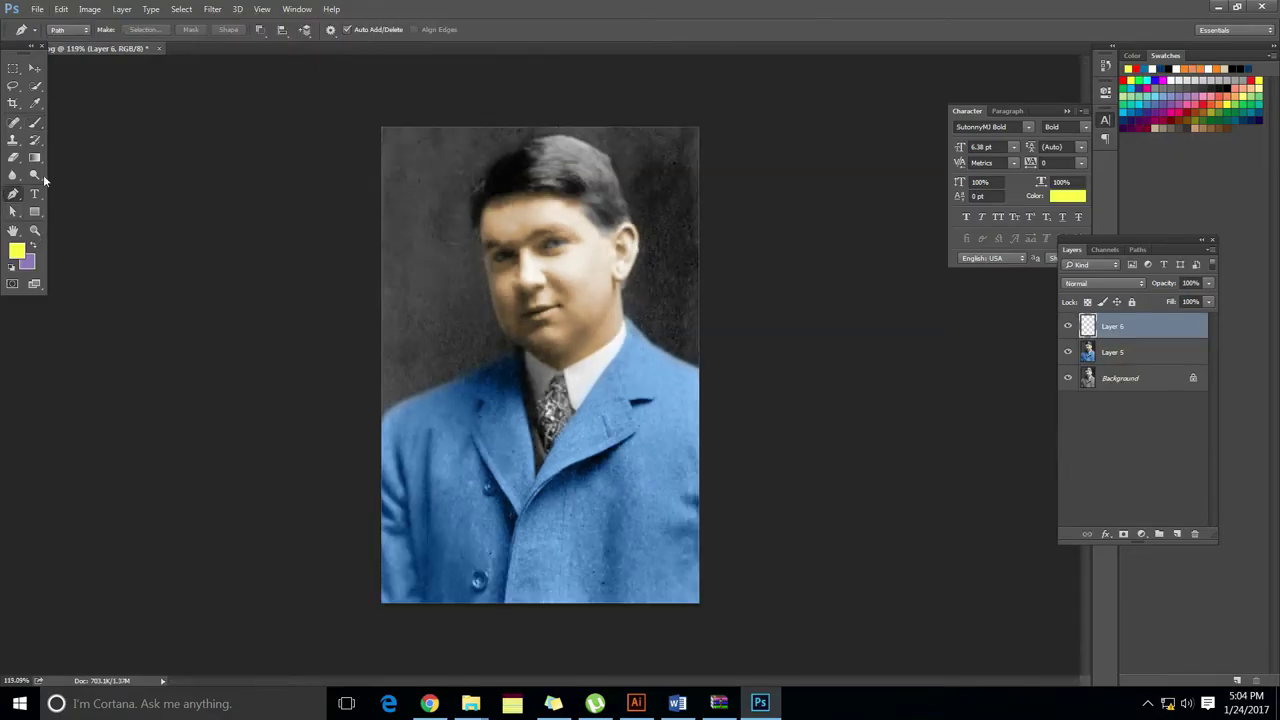
- Set the Gradient tool to the Blue, Red, Yellow preset
click(36, 160)
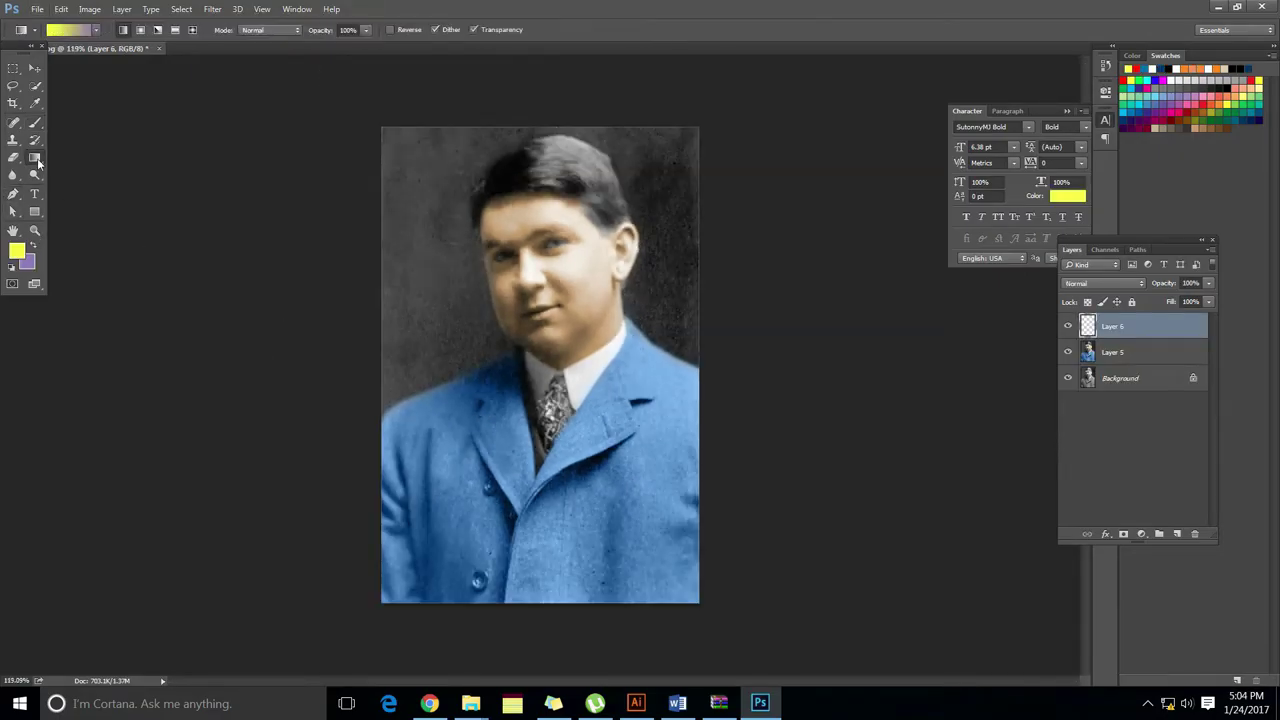
click(75, 30)
click(627, 177)
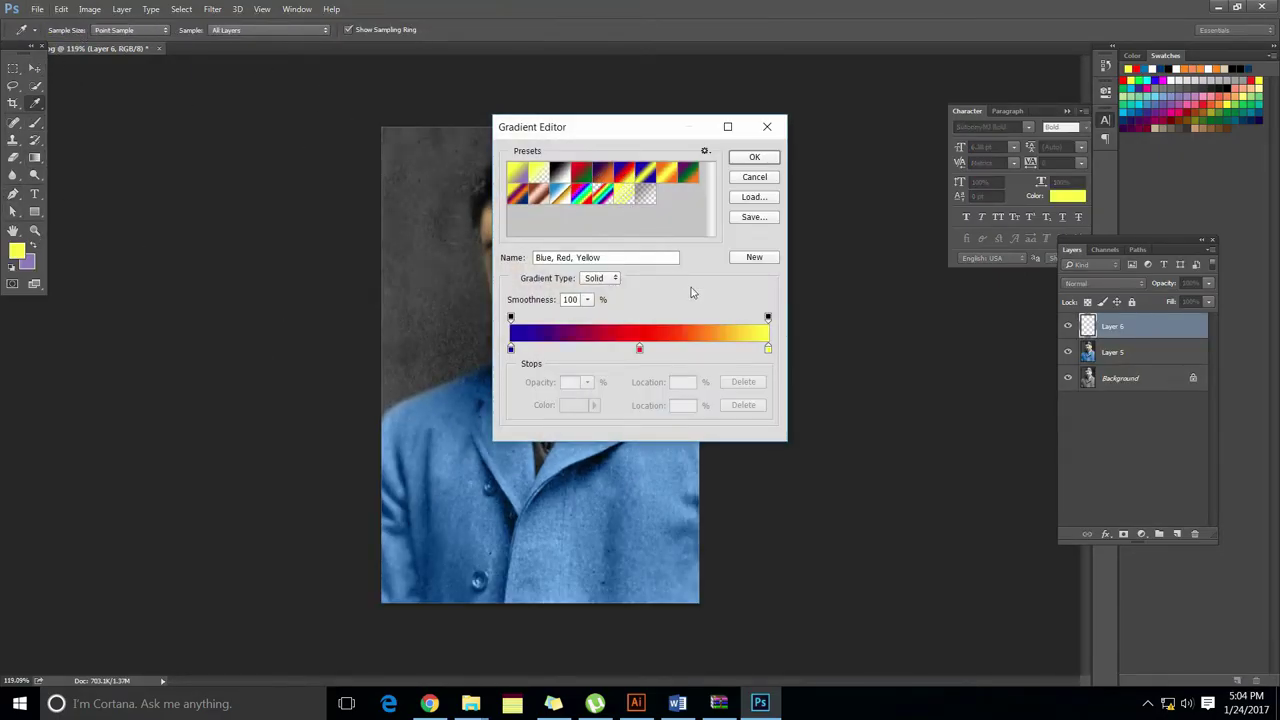
click(754, 157)
- Try the gradient at several angles across Layer 6, undoing each attempt
drag(680, 200, 409, 349)
key(ctrl+z)
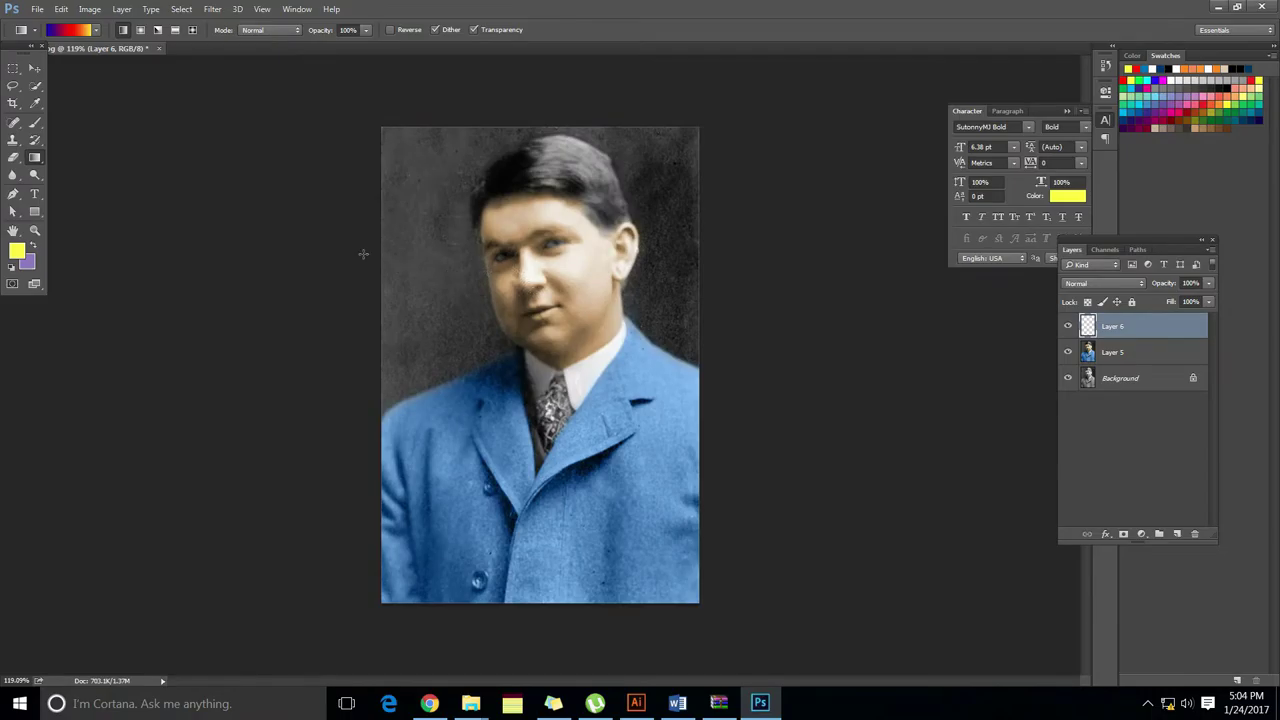
drag(363, 254, 106, 346)
key(ctrl+z)
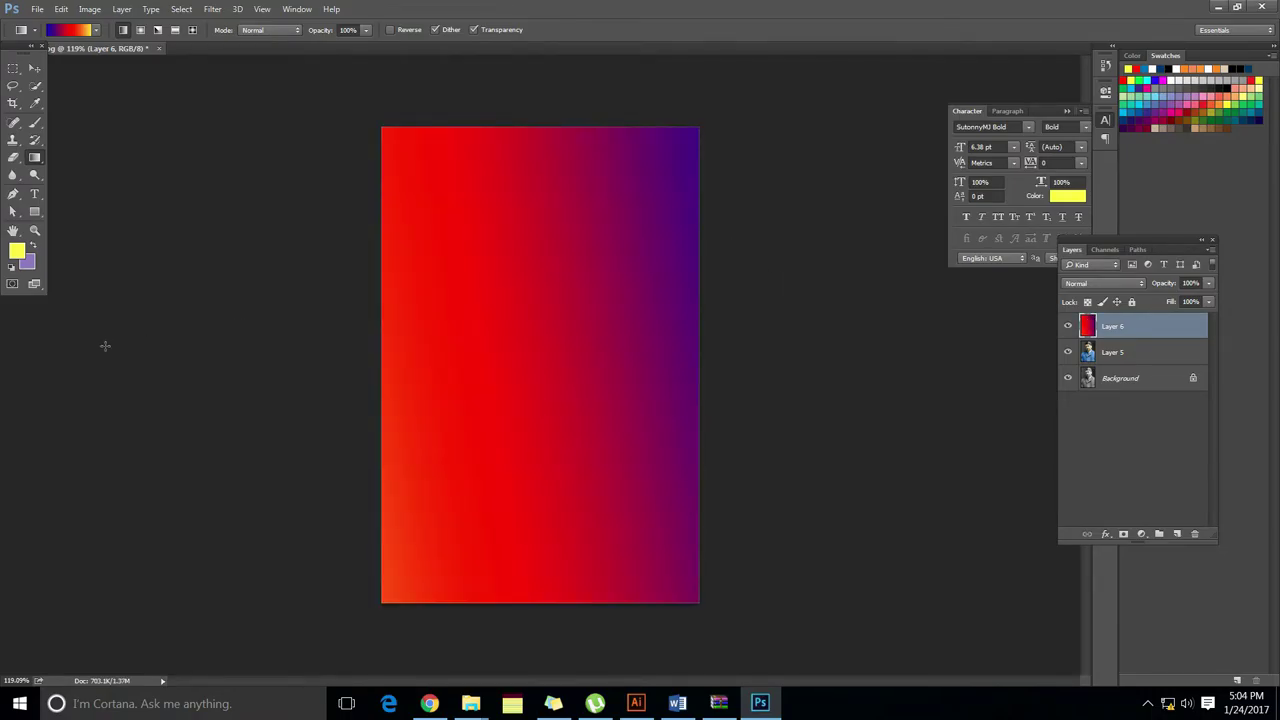
key(ctrl+z)
drag(420, 140, 591, 343)
key(ctrl+z)
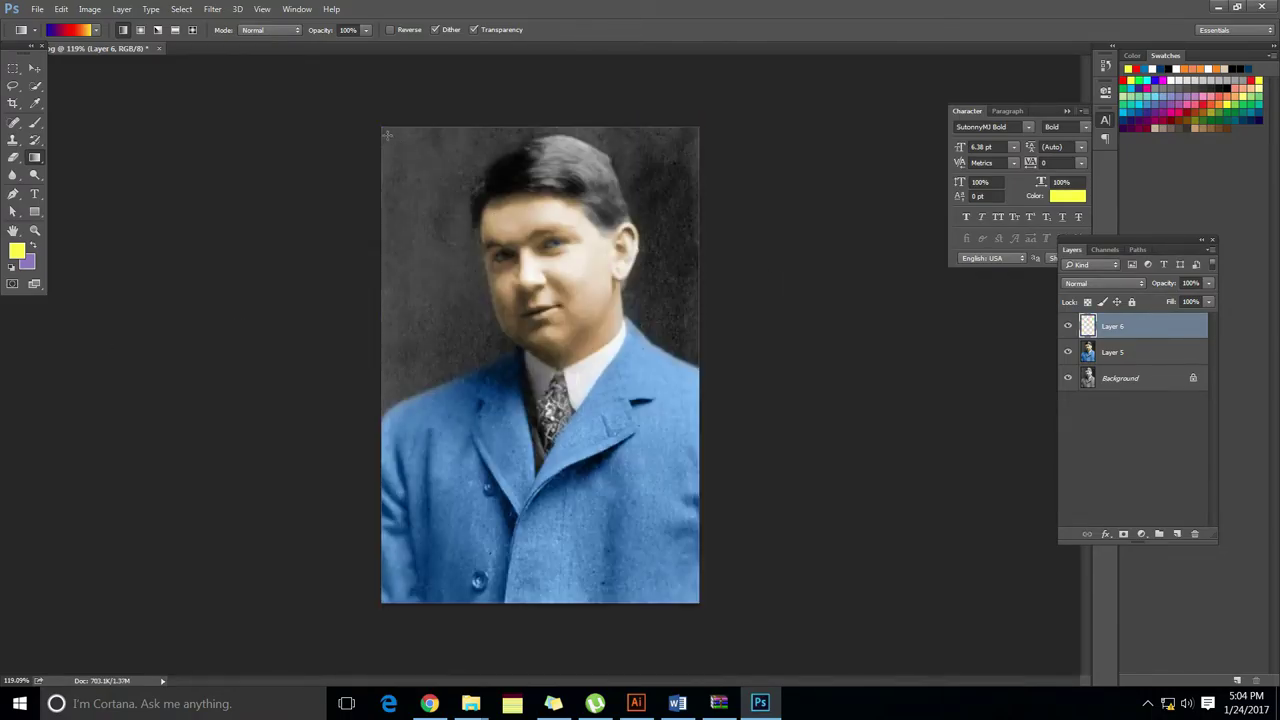
- Fill Layer 6 with a diagonal gradient from the image's upper-left corner past its lower-right corner and set its opacity to 56%
drag(400, 136, 980, 580)
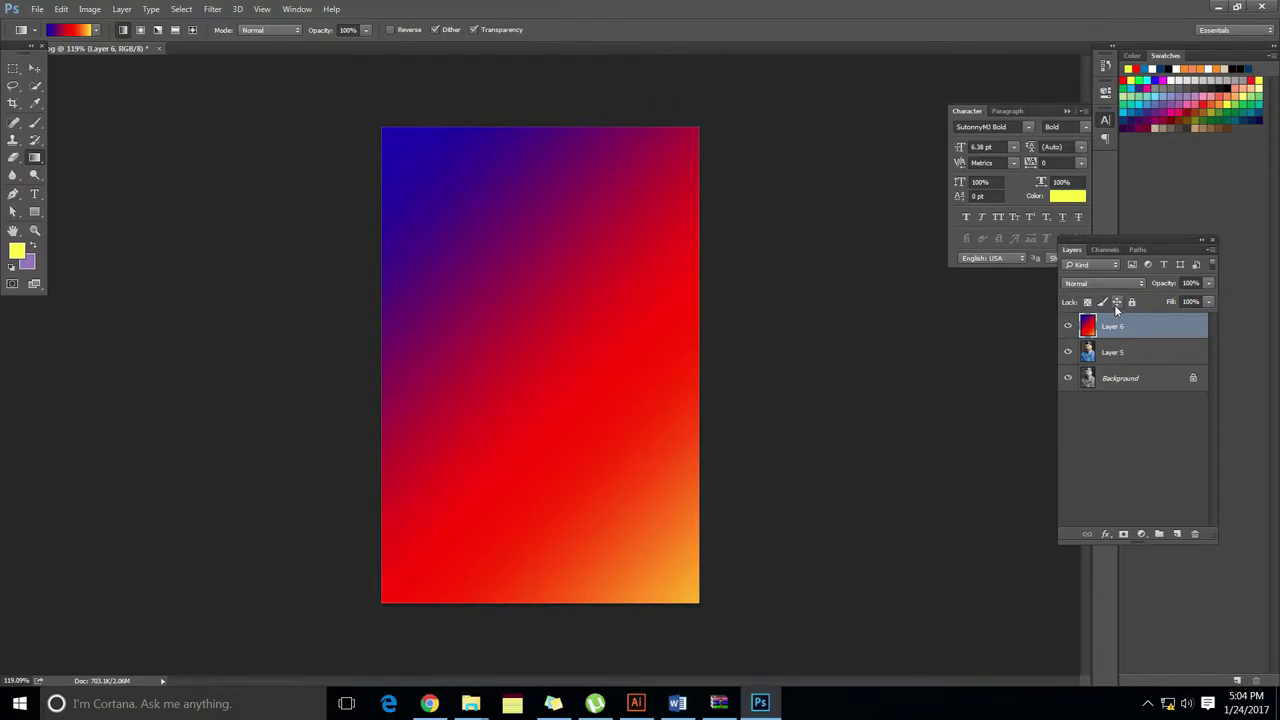
drag(1208, 302, 1180, 306)
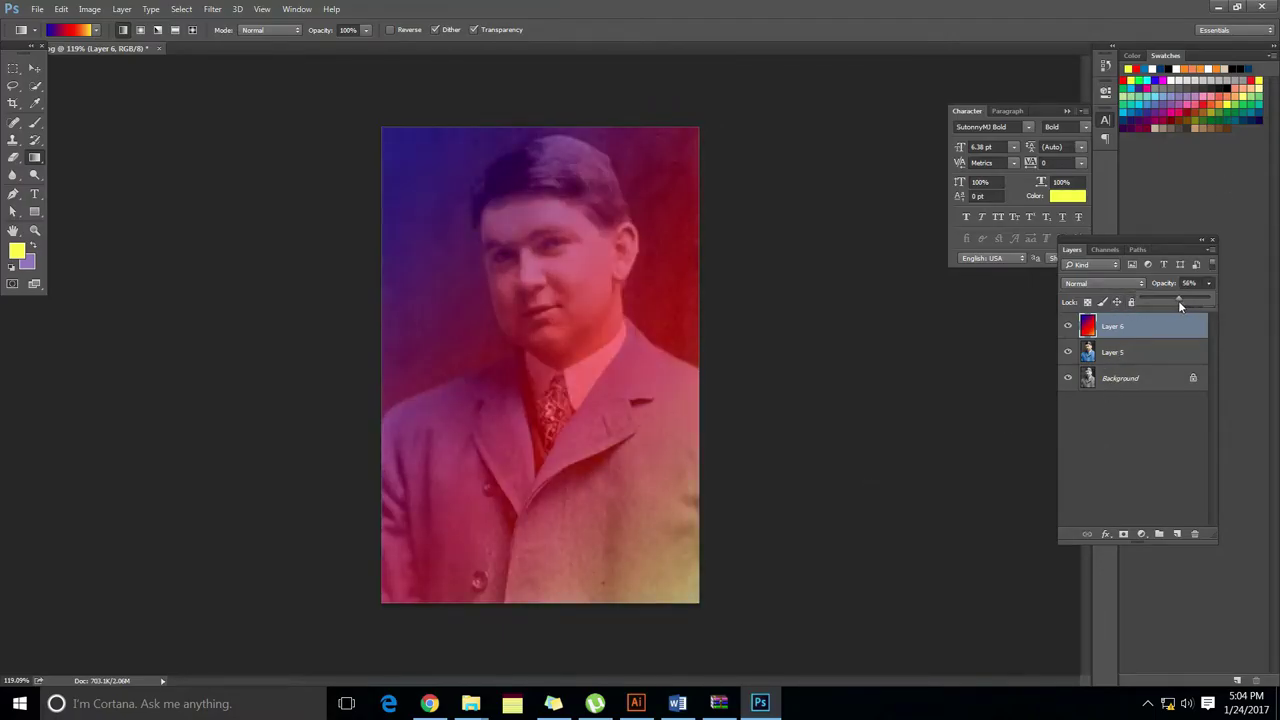
- Add a layer mask to Layer 6 and brush black over the coat, tie and central face to remove the gradient there
click(35, 124)
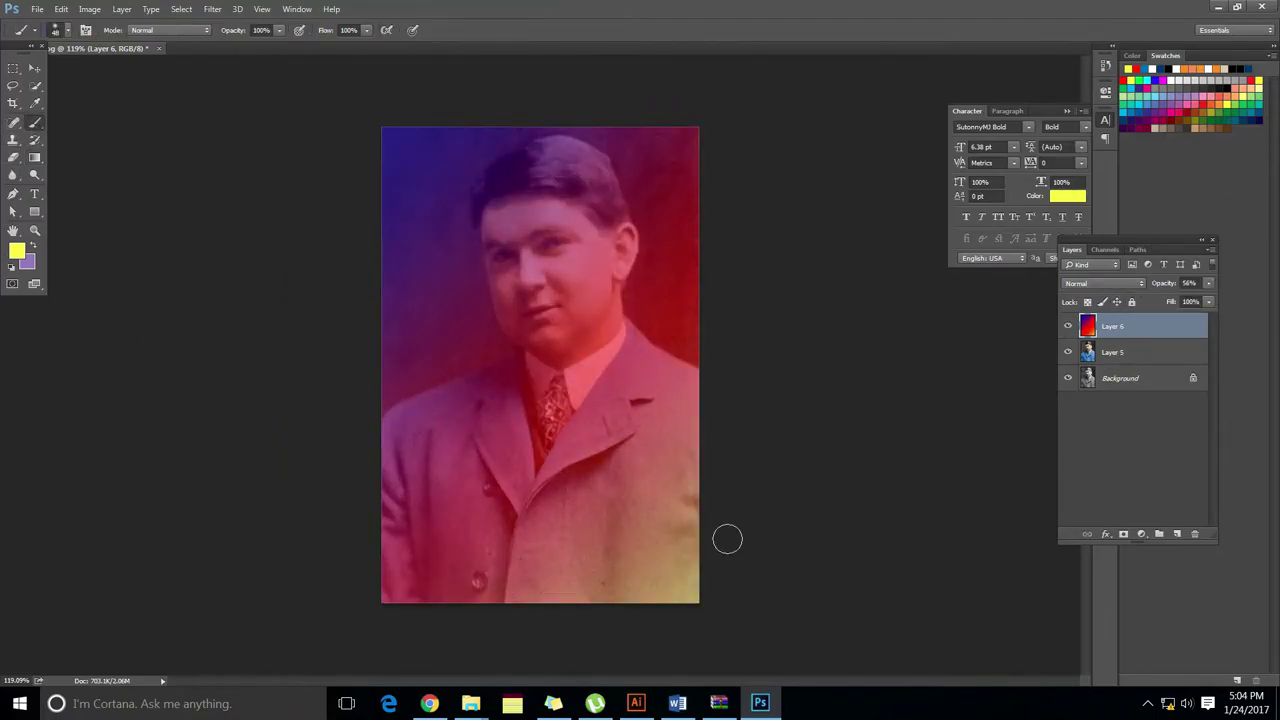
click(1123, 534)
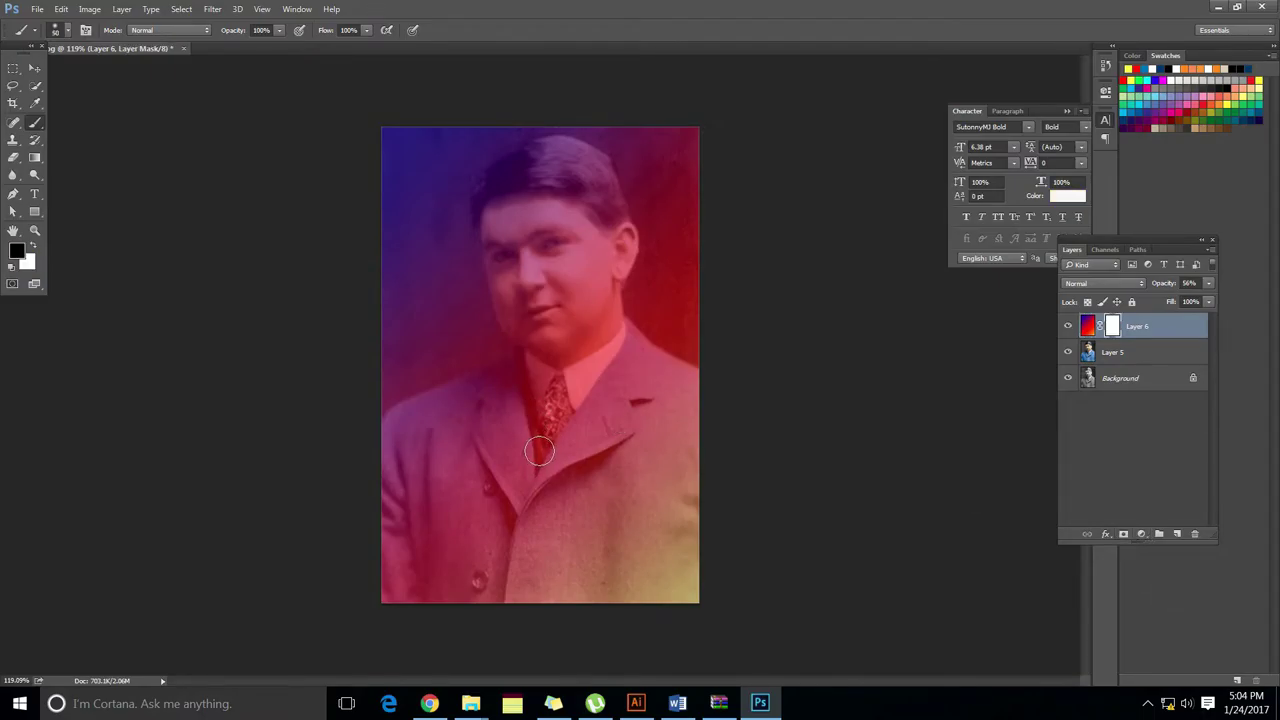
mouse_move(660, 553)
mouse_down()
mouse_move(595, 626)
mouse_move(601, 419)
mouse_move(561, 270)
mouse_move(554, 177)
mouse_move(586, 461)
mouse_move(595, 430)
mouse_move(685, 561)
mouse_move(672, 441)
mouse_move(708, 428)
mouse_move(642, 382)
mouse_move(600, 408)
mouse_move(530, 590)
mouse_up()
mouse_move(729, 557)
mouse_down()
mouse_move(483, 589)
mouse_move(532, 476)
mouse_move(413, 519)
mouse_move(357, 586)
mouse_move(419, 516)
mouse_move(378, 472)
mouse_move(470, 453)
mouse_move(590, 352)
mouse_move(536, 303)
mouse_move(542, 202)
mouse_up()
- Mask more of the gradient off the neck, face and hair on Layer 6 with a smaller brush
scroll(547, 225, up, 5)
key(bracketleft)
key(bracketleft)
key(bracketleft)
key(bracketleft)
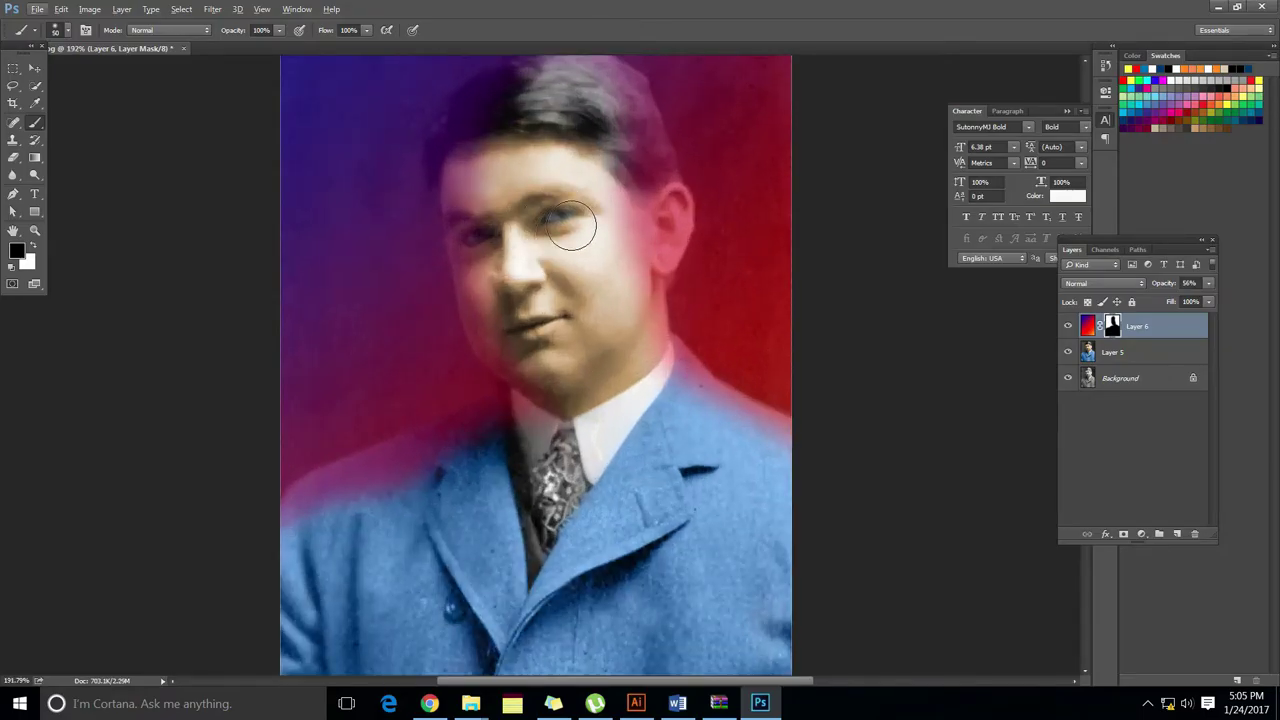
key(bracketleft)
scroll(623, 304, up, 1)
mouse_move(643, 385)
mouse_down()
mouse_move(633, 352)
mouse_move(710, 500)
mouse_move(634, 414)
mouse_move(566, 372)
mouse_move(615, 329)
mouse_move(641, 269)
mouse_move(652, 320)
mouse_move(613, 128)
mouse_move(545, 92)
mouse_up()
- Mask the gradient off the hair, forehead edge, eye and cheek on Layer 6 with a size 30 brush
key(bracketleft)
mouse_move(606, 223)
mouse_down()
mouse_move(657, 214)
mouse_move(663, 231)
mouse_move(636, 125)
mouse_move(602, 101)
mouse_up()
mouse_move(574, 92)
mouse_down()
mouse_move(538, 99)
mouse_move(485, 135)
mouse_move(517, 104)
mouse_move(490, 122)
mouse_move(462, 149)
mouse_move(461, 186)
mouse_move(442, 170)
mouse_move(457, 228)
mouse_move(471, 236)
mouse_move(478, 157)
mouse_move(494, 183)
mouse_up()
drag(557, 95, 541, 99)
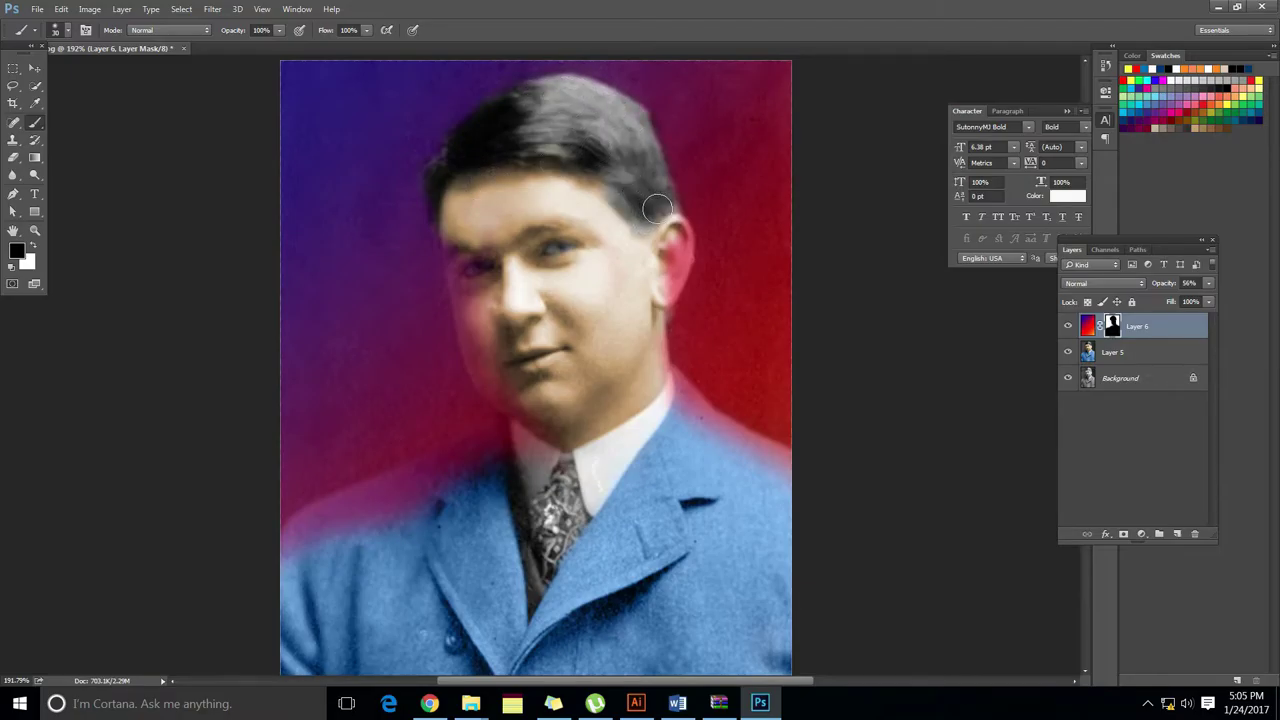
mouse_move(481, 249)
mouse_down()
mouse_move(454, 266)
mouse_move(476, 338)
mouse_move(466, 291)
mouse_up()
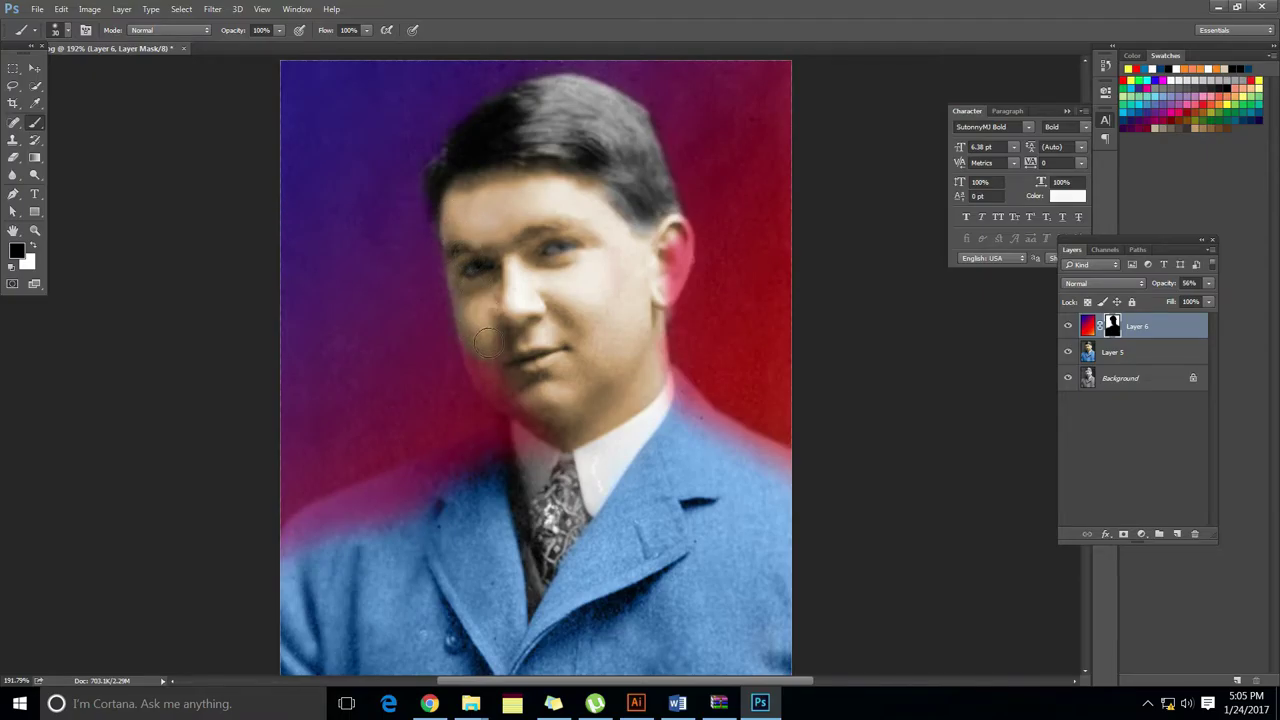
- Paint black on Layer 6's mask along both coat shoulders to remove the gradient there
mouse_move(691, 426)
mouse_down()
mouse_move(727, 455)
mouse_move(663, 384)
mouse_move(684, 422)
mouse_move(663, 394)
mouse_move(778, 476)
mouse_move(740, 454)
mouse_up()
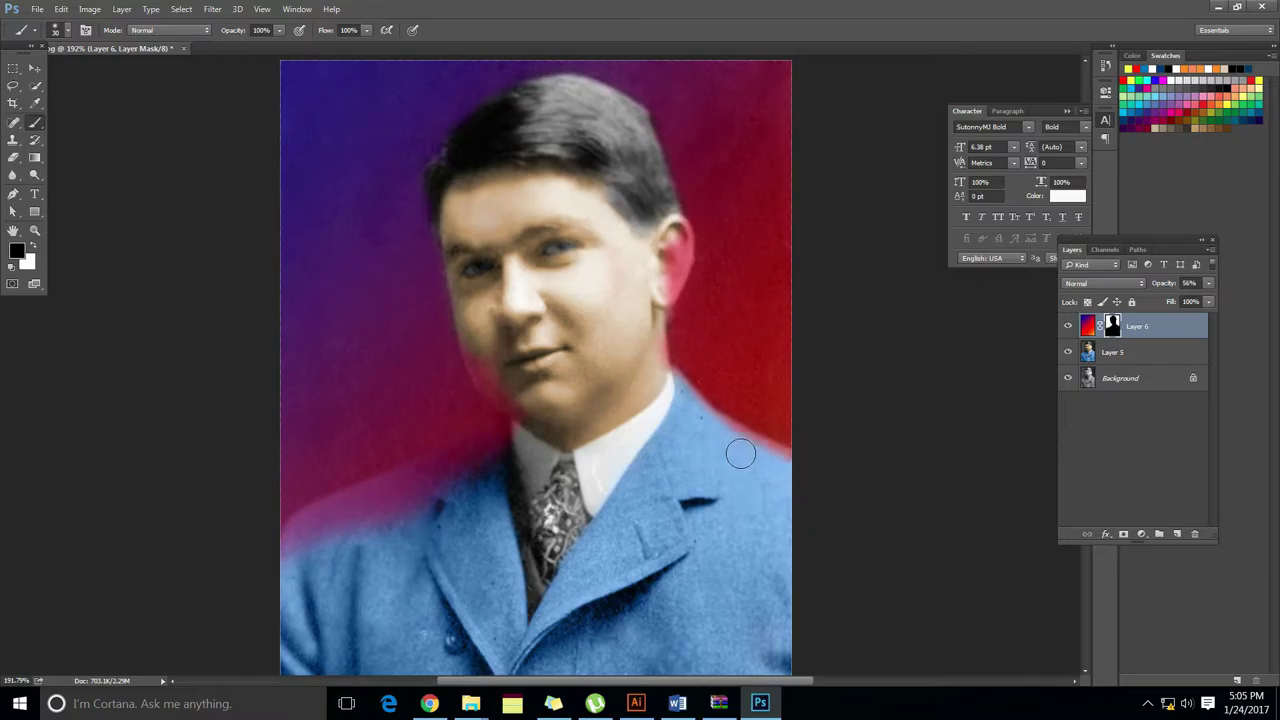
mouse_move(410, 524)
mouse_down()
mouse_move(318, 566)
mouse_move(335, 529)
mouse_move(288, 551)
mouse_move(308, 546)
mouse_move(305, 528)
mouse_move(408, 508)
mouse_move(534, 425)
mouse_move(415, 503)
mouse_move(295, 546)
mouse_up()
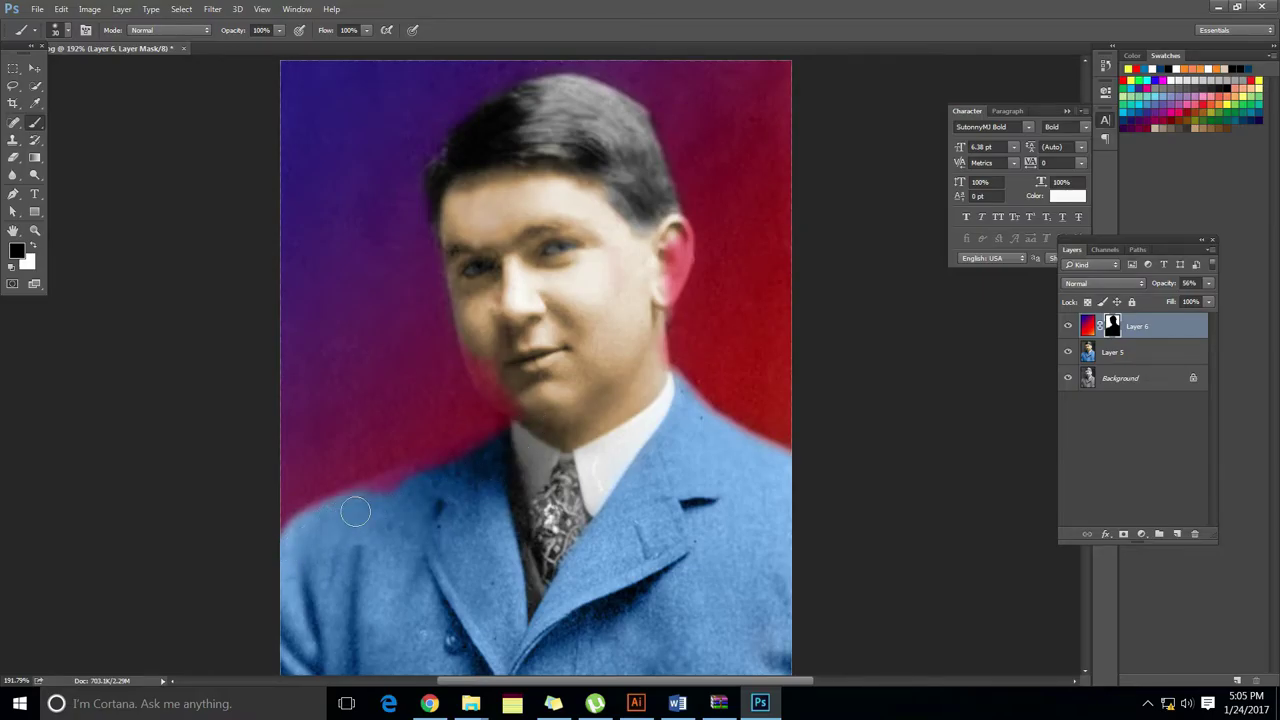
drag(357, 514, 466, 460)
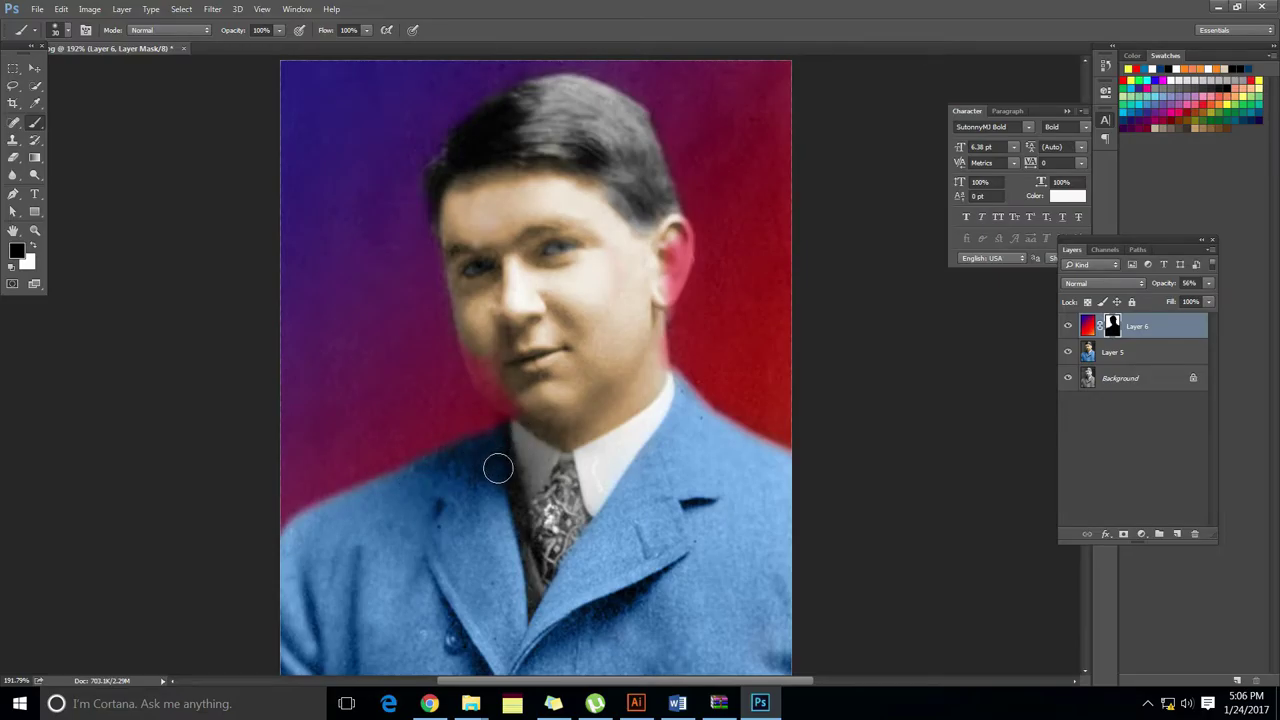
key(ctrl+minus)
scroll(554, 458, down, 4)
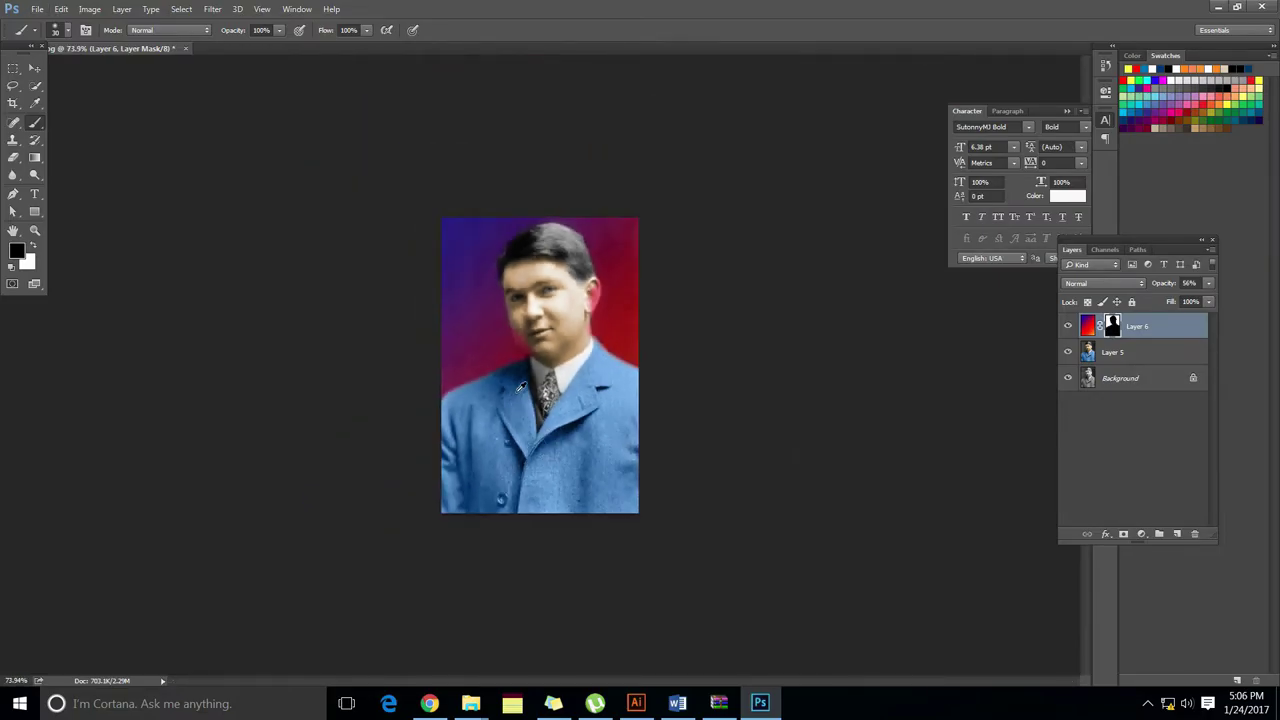
- Clean the remaining gradient off the jaw, ear and side of the neck on Layer 6's mask
scroll(586, 400, up, 6)
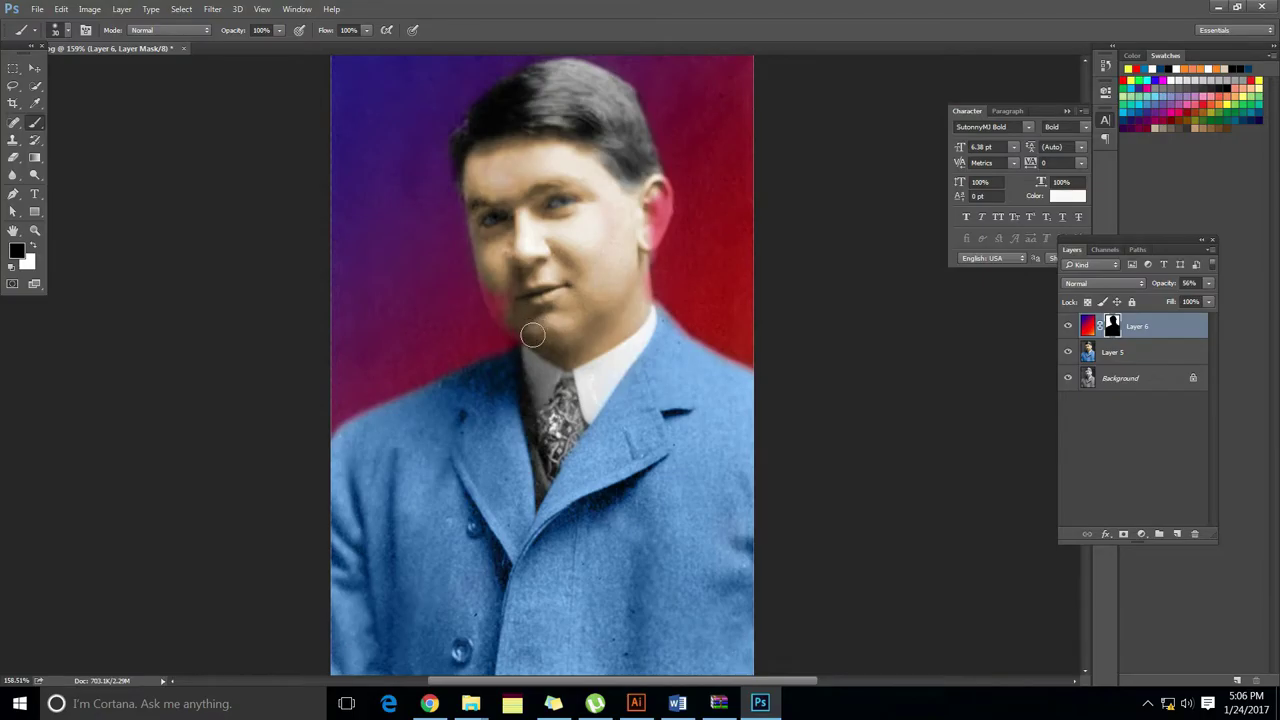
scroll(545, 328, up, 3)
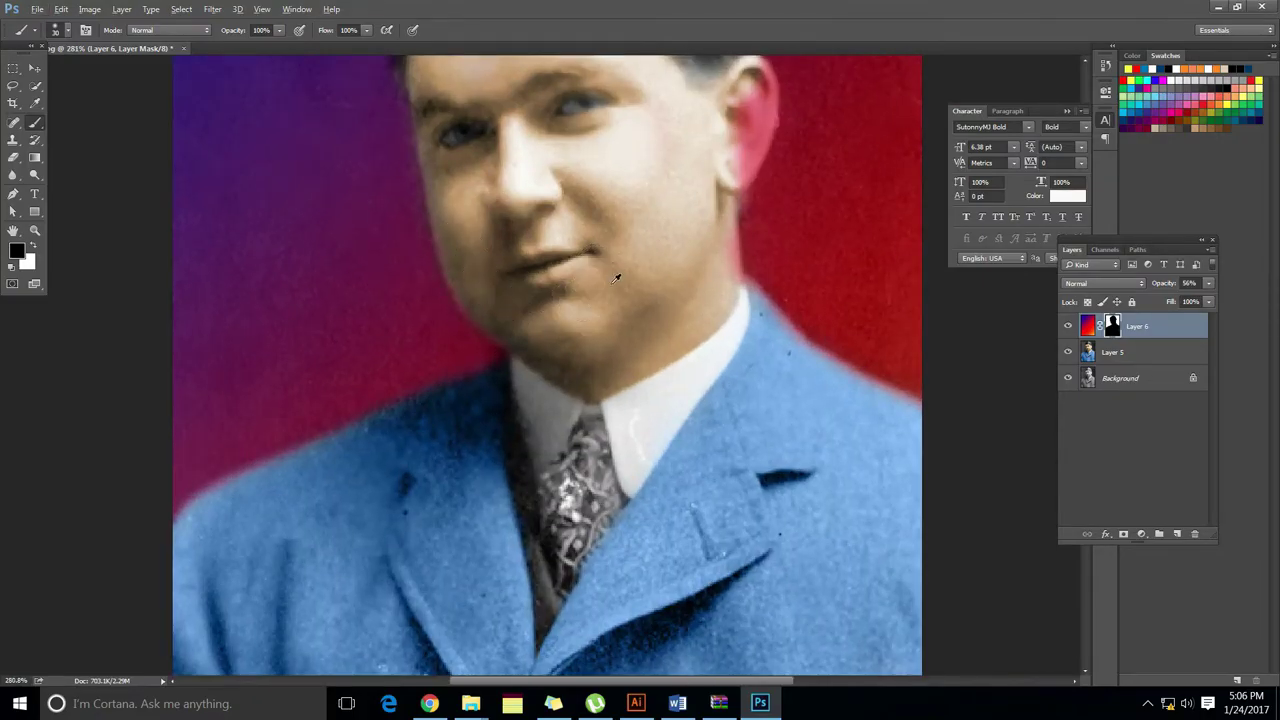
scroll(563, 303, down, 5)
scroll(563, 303, up, 2)
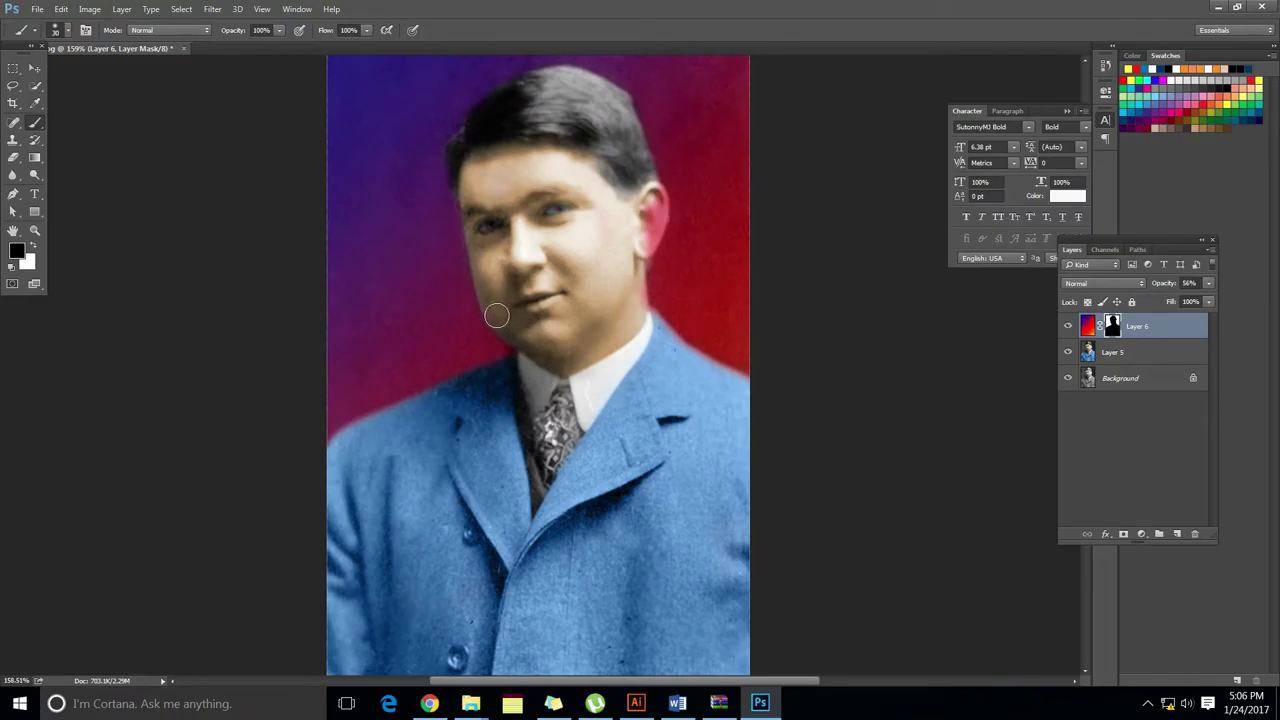
scroll(552, 274, down, 2)
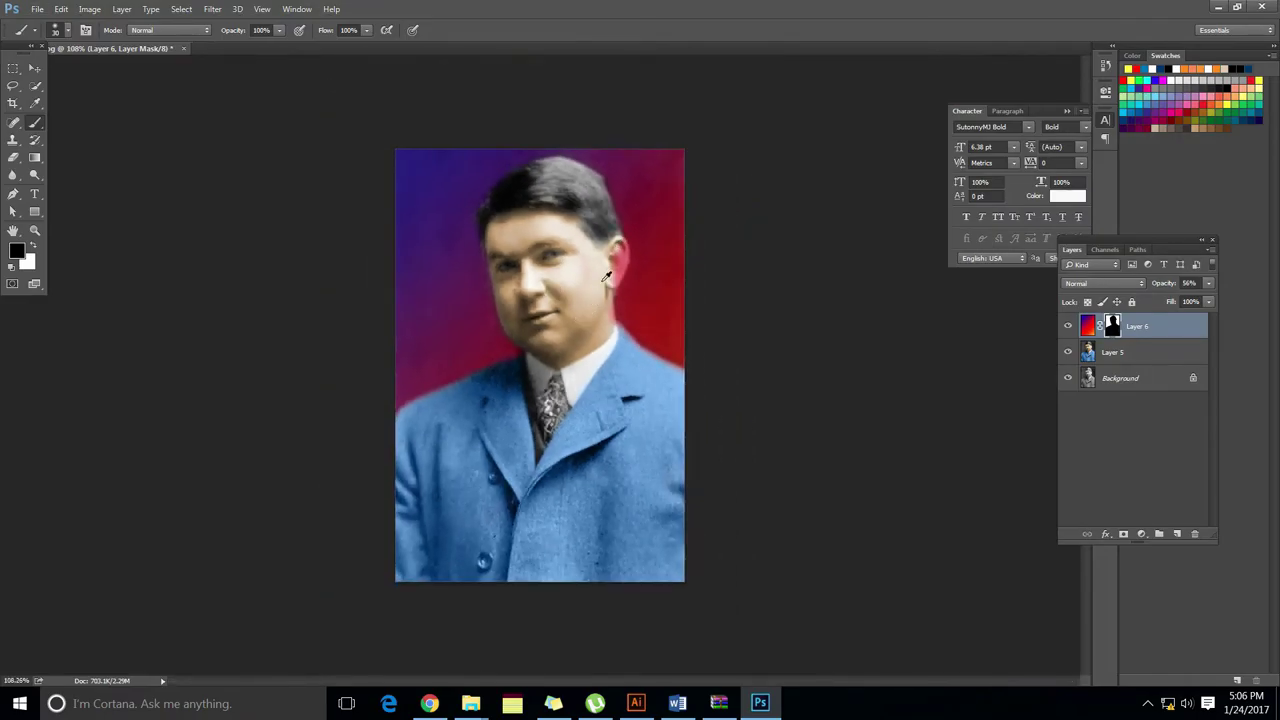
scroll(606, 278, up, 2)
mouse_move(650, 217)
mouse_down()
mouse_move(624, 267)
mouse_move(627, 253)
mouse_move(628, 325)
mouse_up()
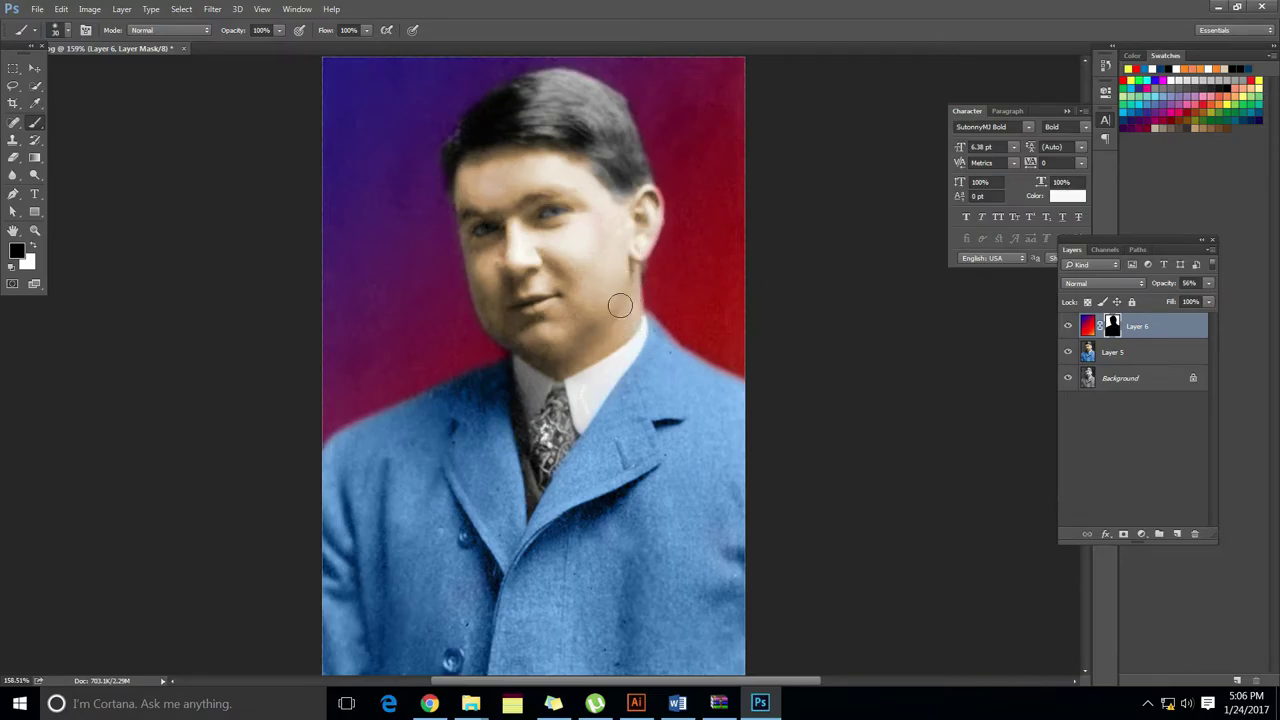
scroll(623, 275, up, 1)
mouse_move(657, 195)
mouse_down()
mouse_move(664, 212)
mouse_move(645, 172)
mouse_up()
scroll(575, 273, down, 3)
scroll(574, 277, up, 3)
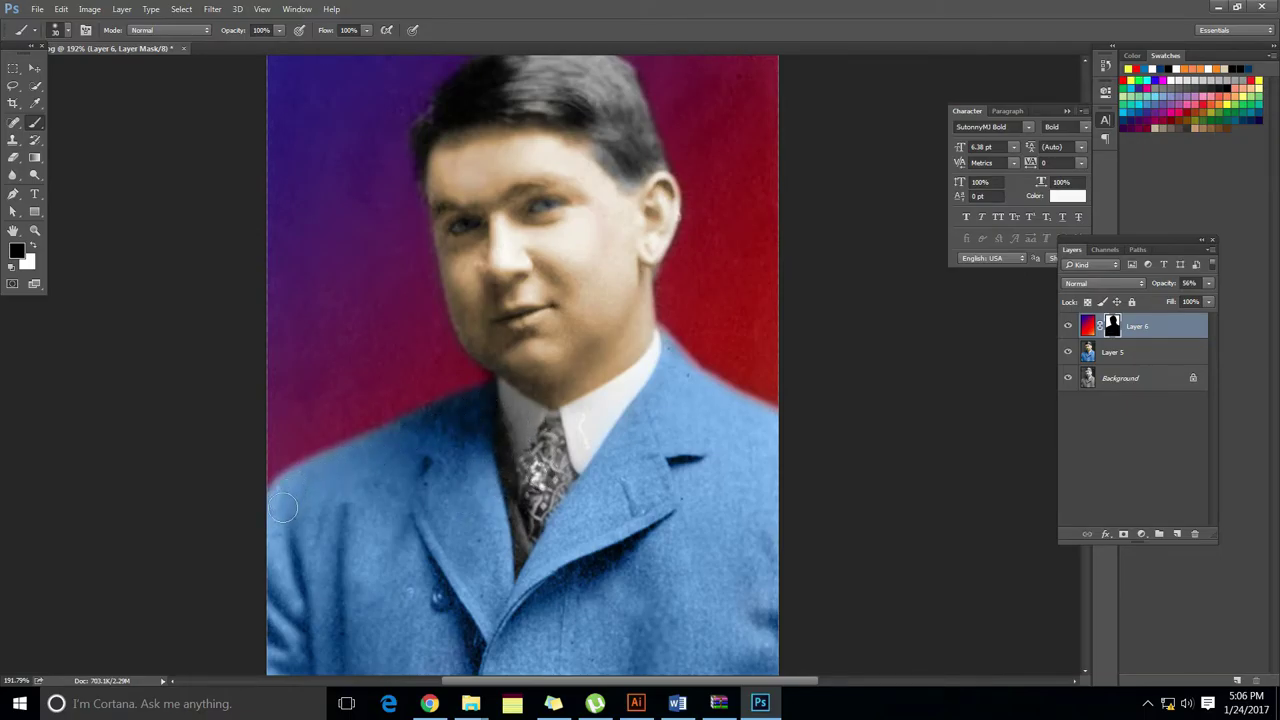
- Lower Layer 6's opacity to 51%
scroll(455, 466, down, 5)
scroll(529, 253, up, 3)
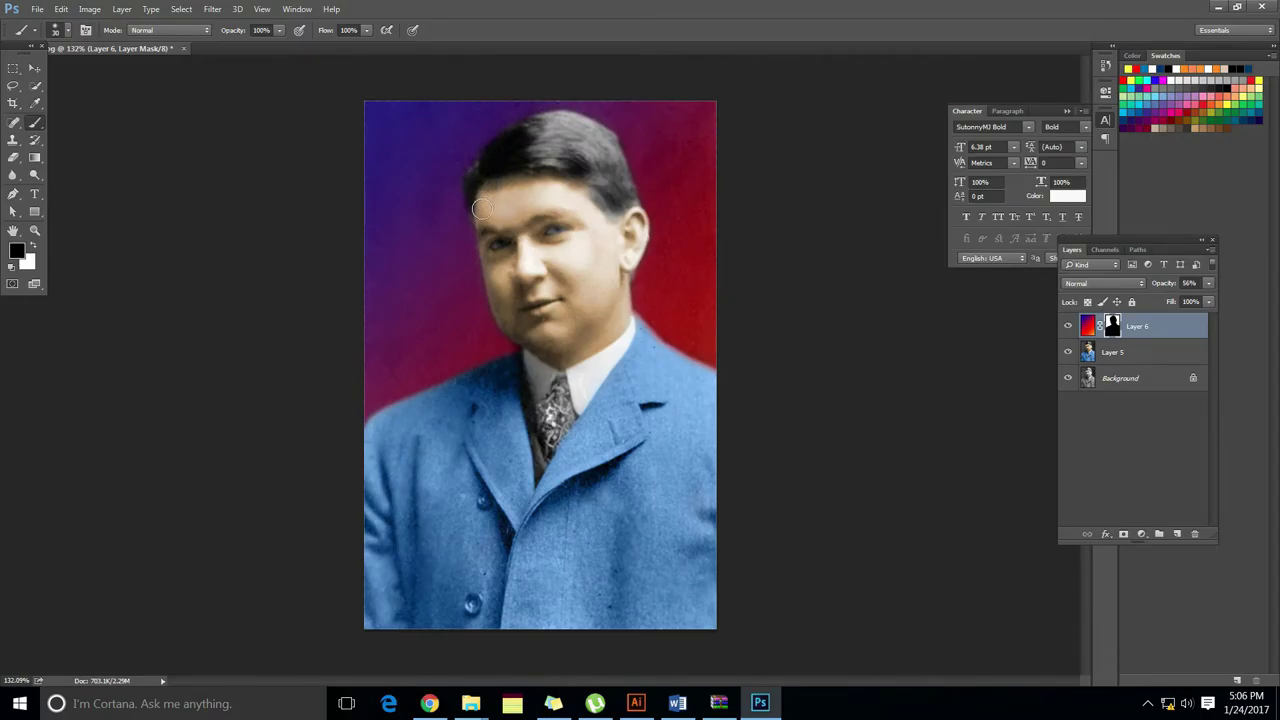
scroll(594, 249, down, 4)
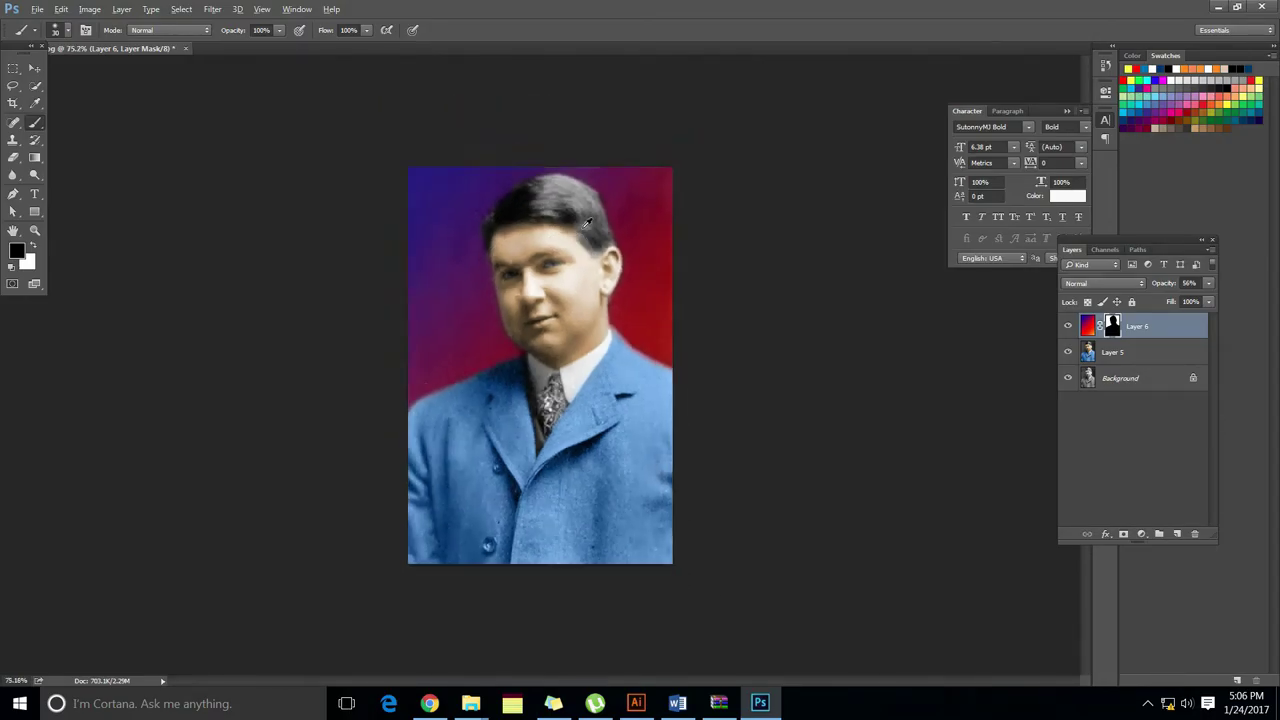
click(1209, 284)
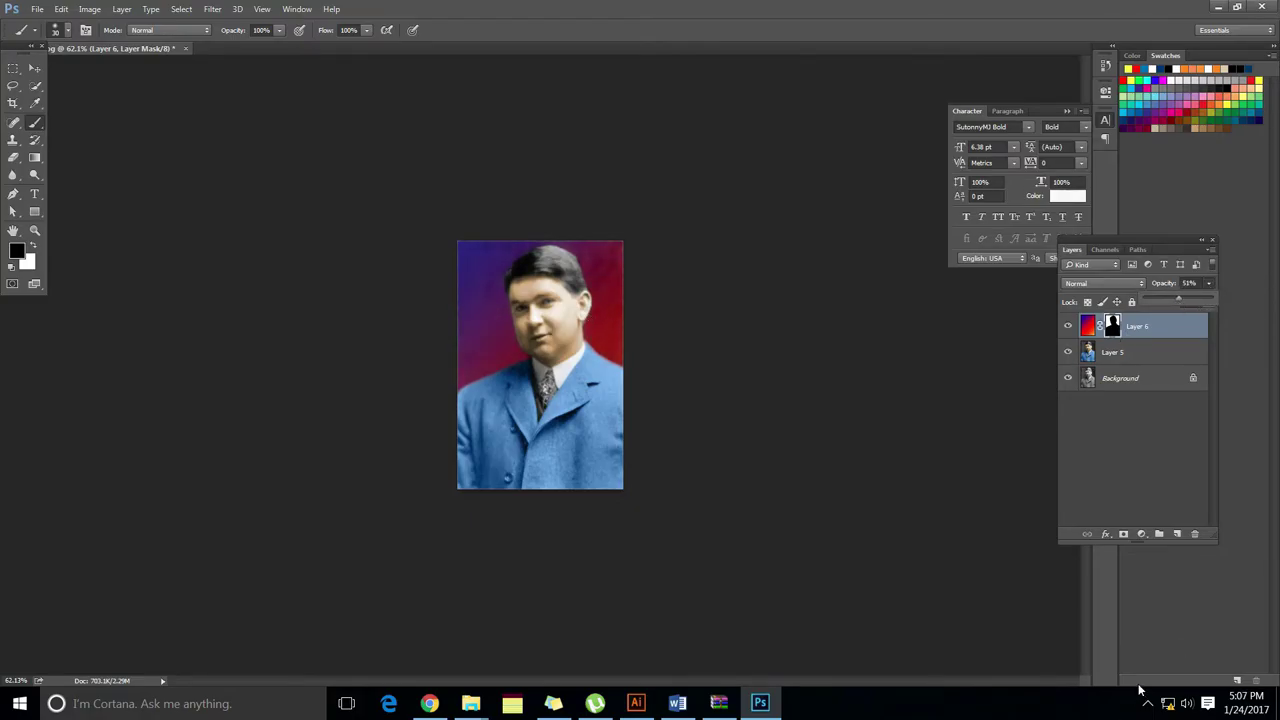
- Add a Pattern Overlay effect to Layer 6 and try several black, white and grey patterns on the background
click(1106, 534)
click(1106, 534)
click(1165, 527)
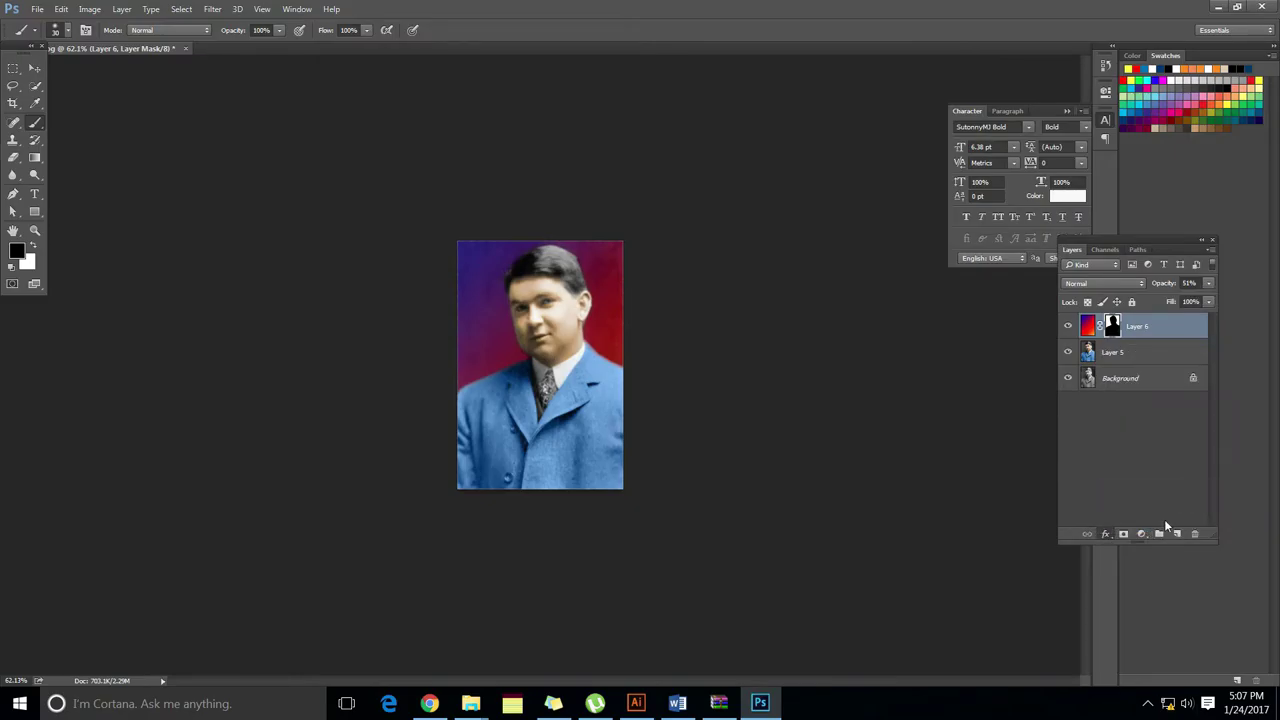
click(984, 213)
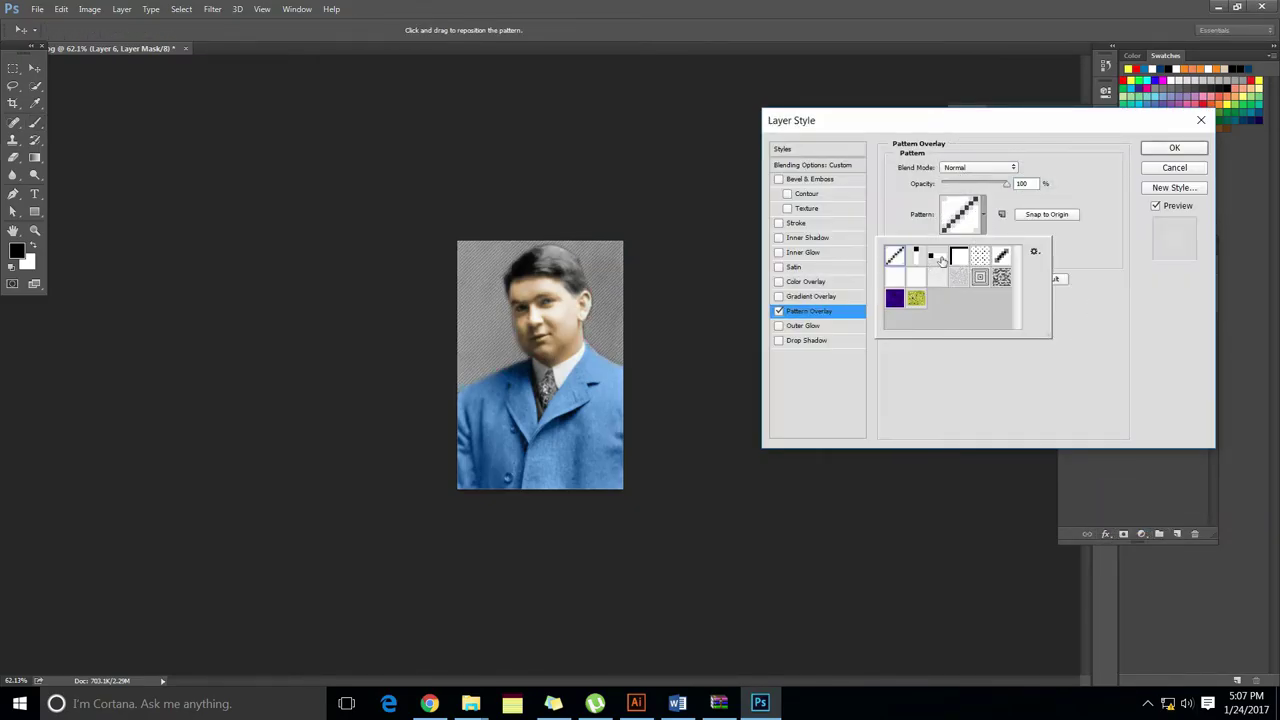
click(940, 258)
click(1001, 278)
click(935, 281)
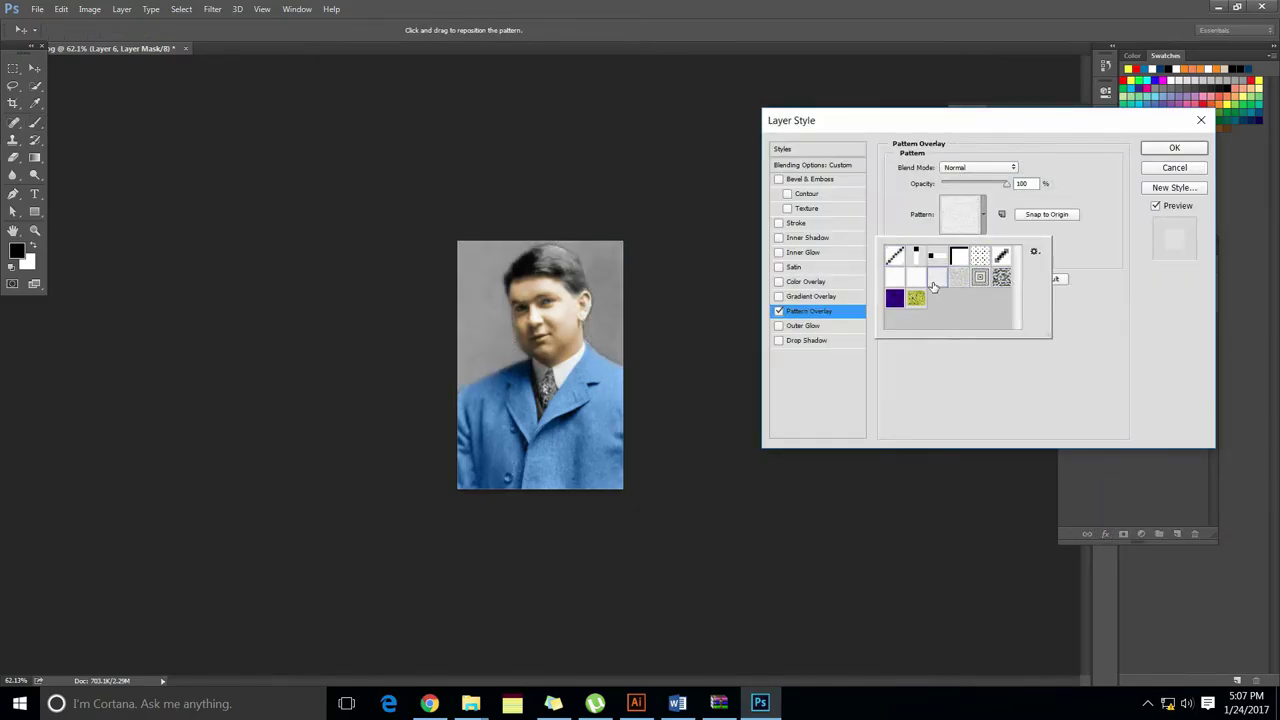
click(913, 283)
click(895, 284)
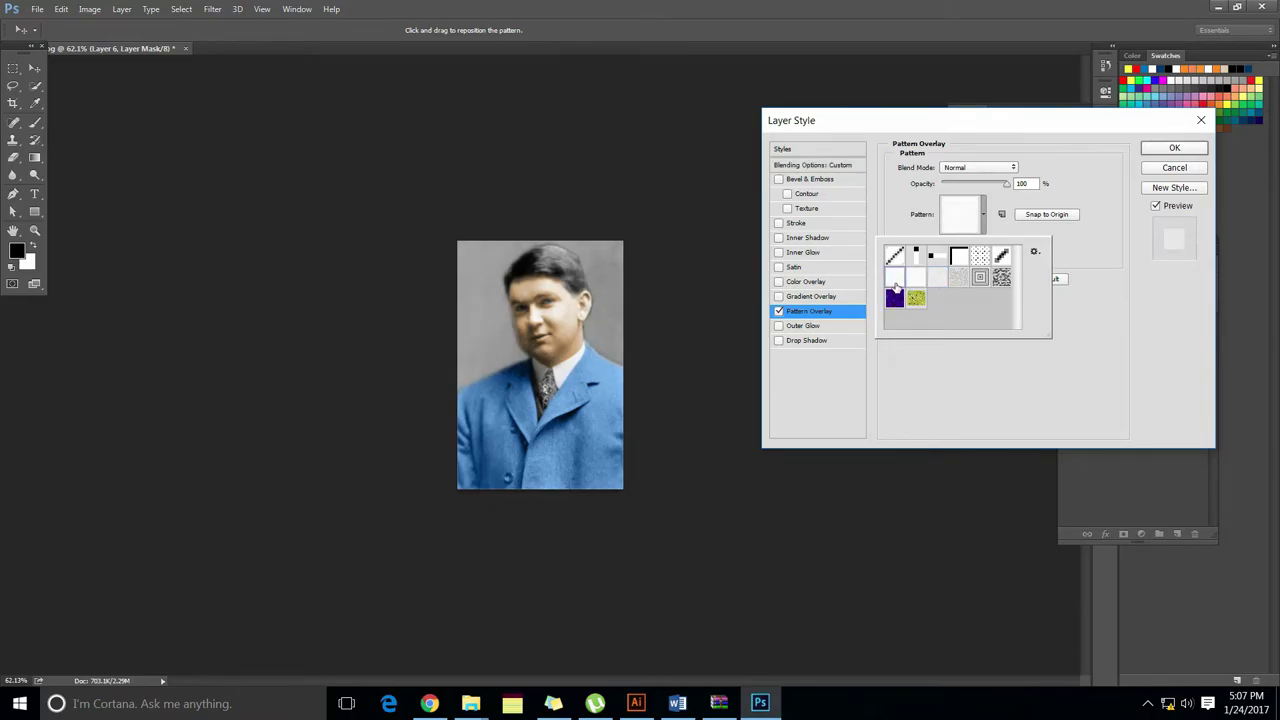
- Compare the purple and yellow flower patterns, then apply the yellow flower pattern as Layer 6's overlay
click(916, 297)
click(894, 297)
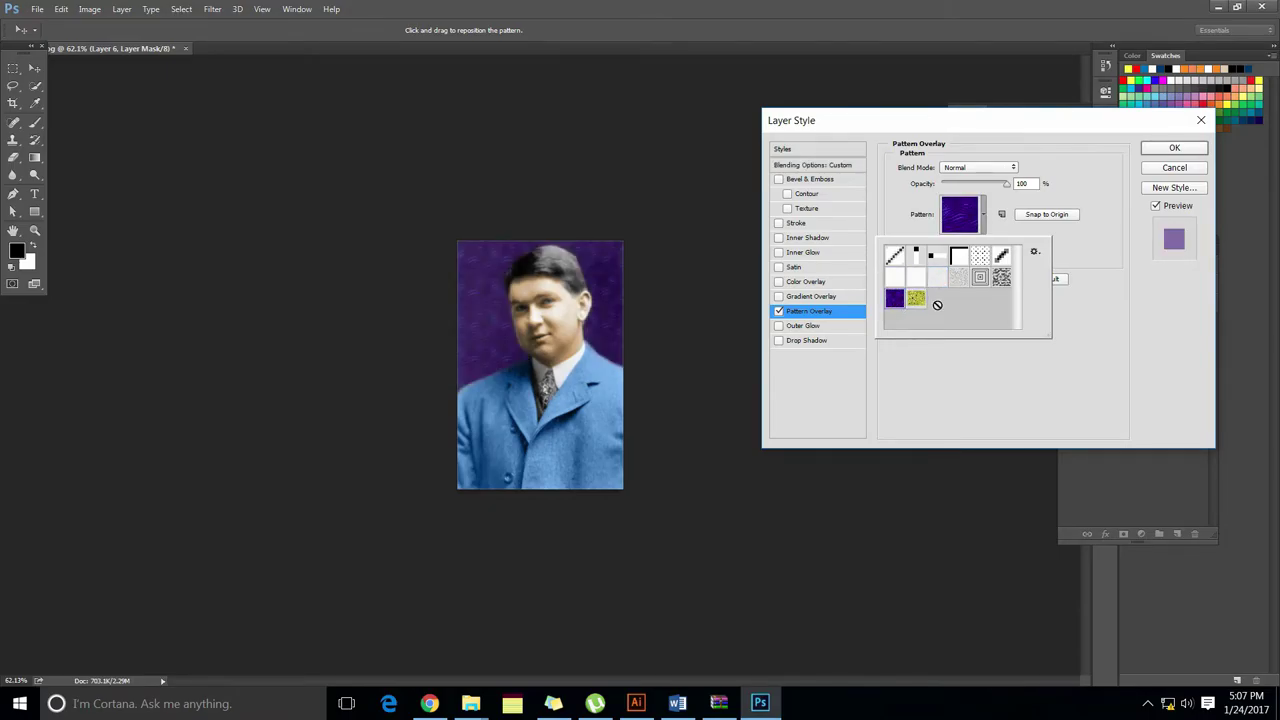
click(916, 297)
click(894, 297)
click(916, 297)
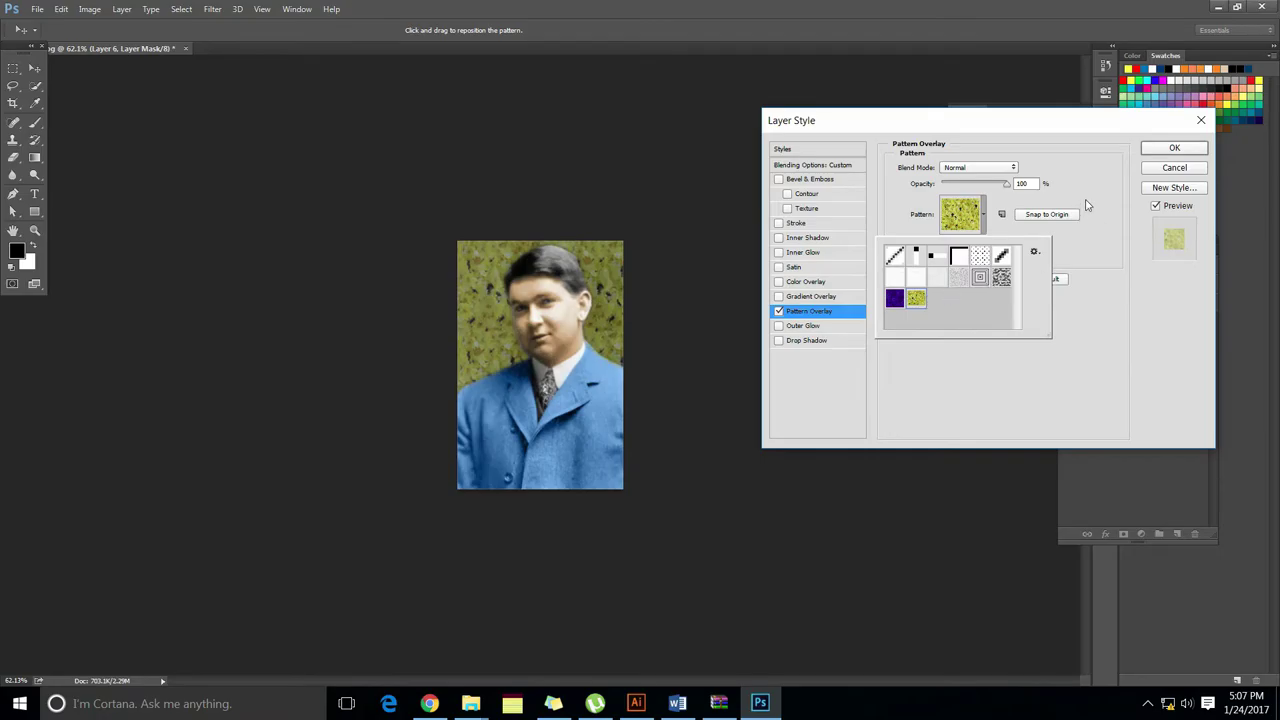
click(1100, 277)
mouse_move(975, 244)
mouse_down()
mouse_move(944, 252)
mouse_move(979, 267)
mouse_up()
click(1174, 148)
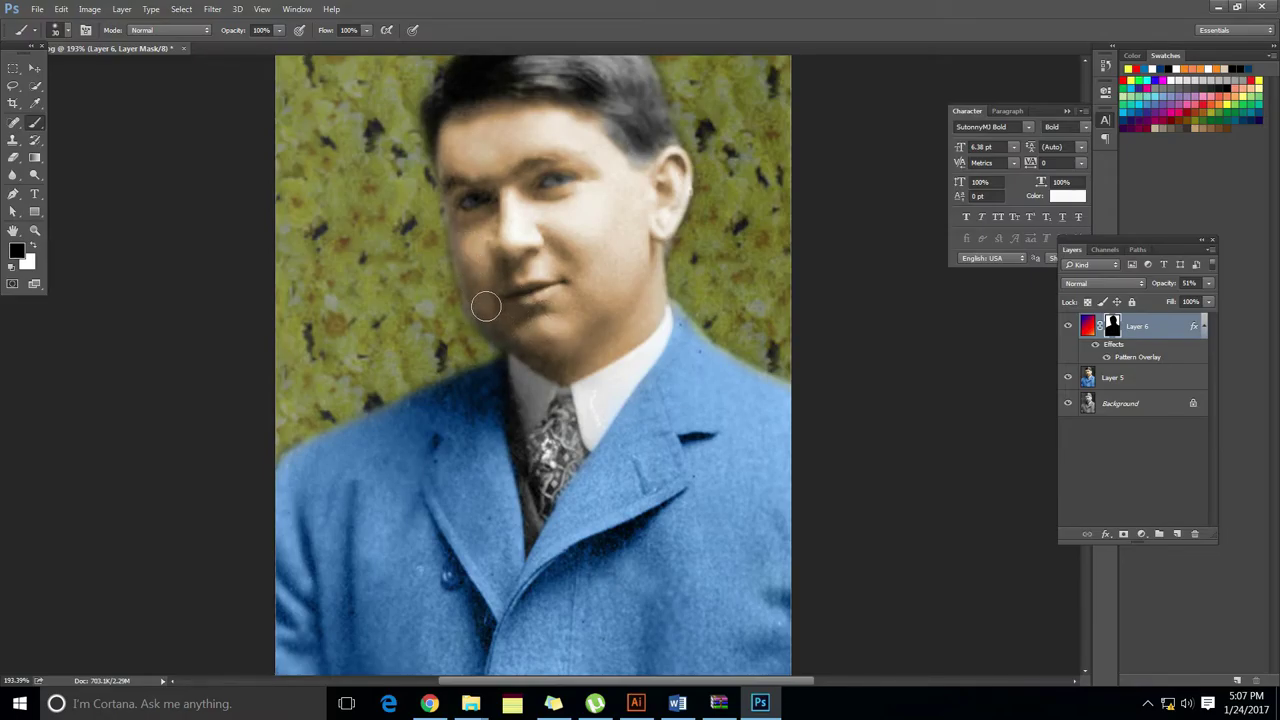
scroll(487, 219, up, 1)
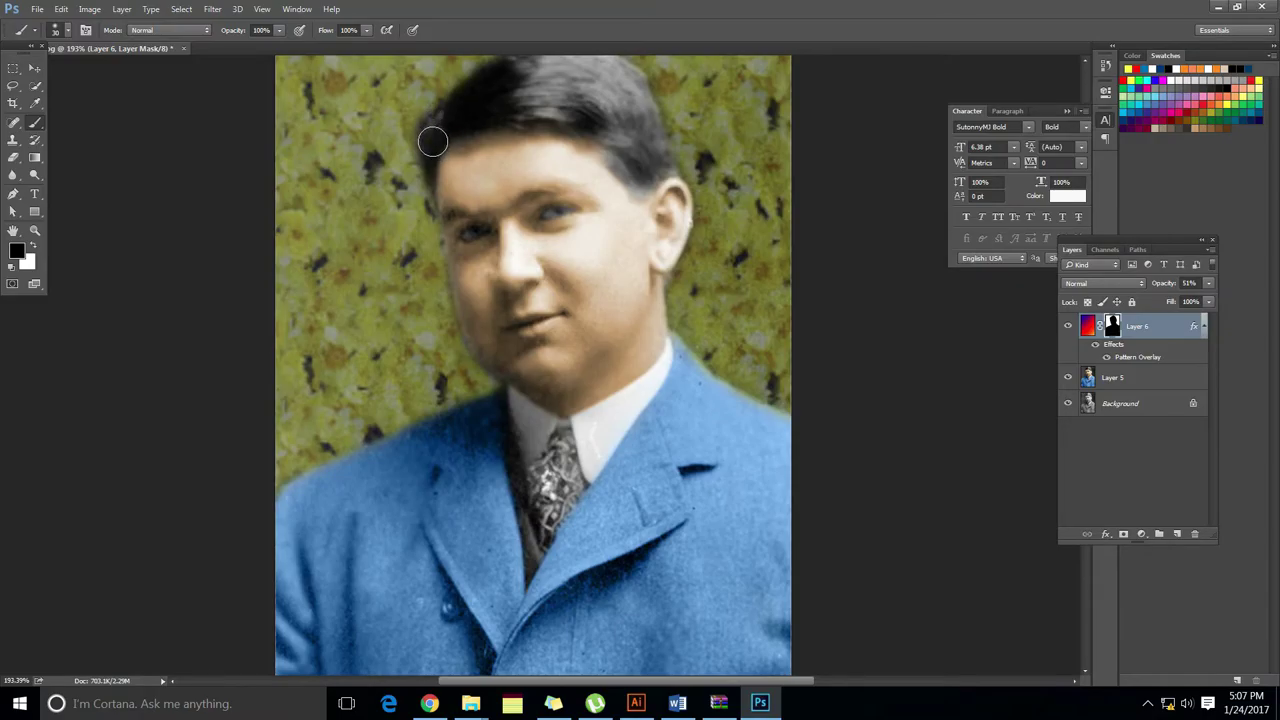
scroll(487, 150, up, 1)
scroll(487, 150, up, 3)
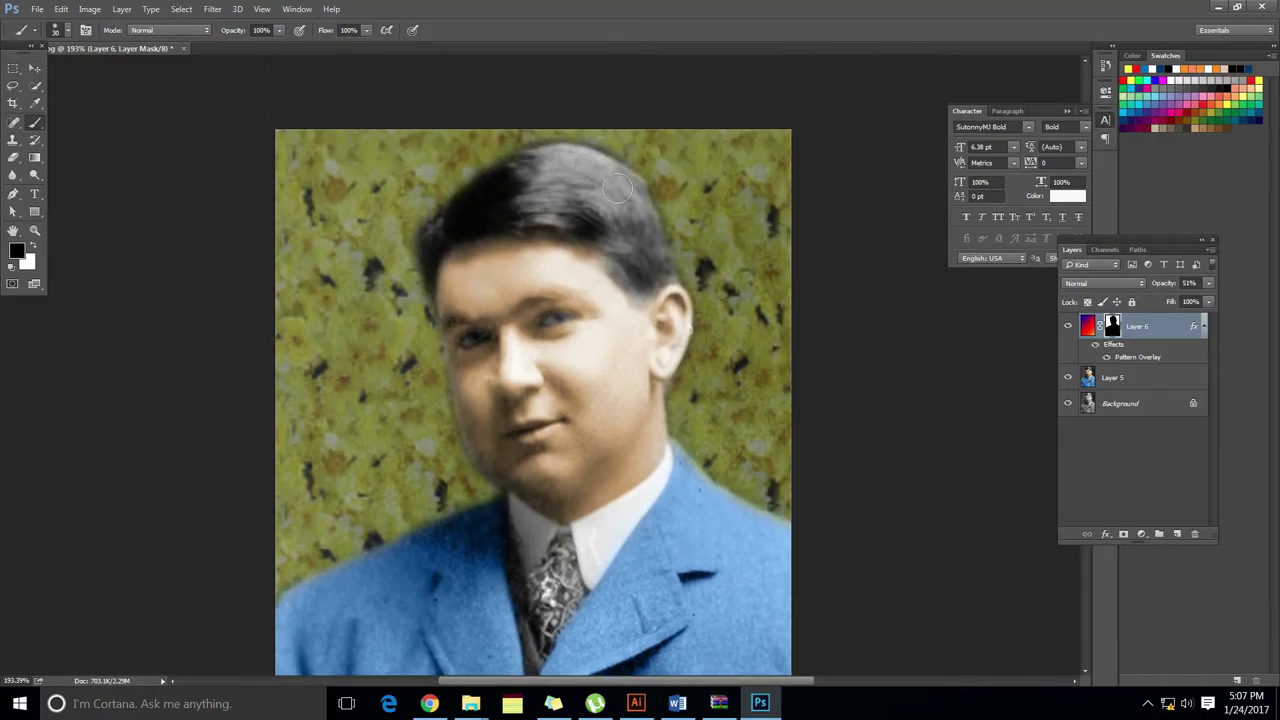
scroll(640, 300, down, 5)
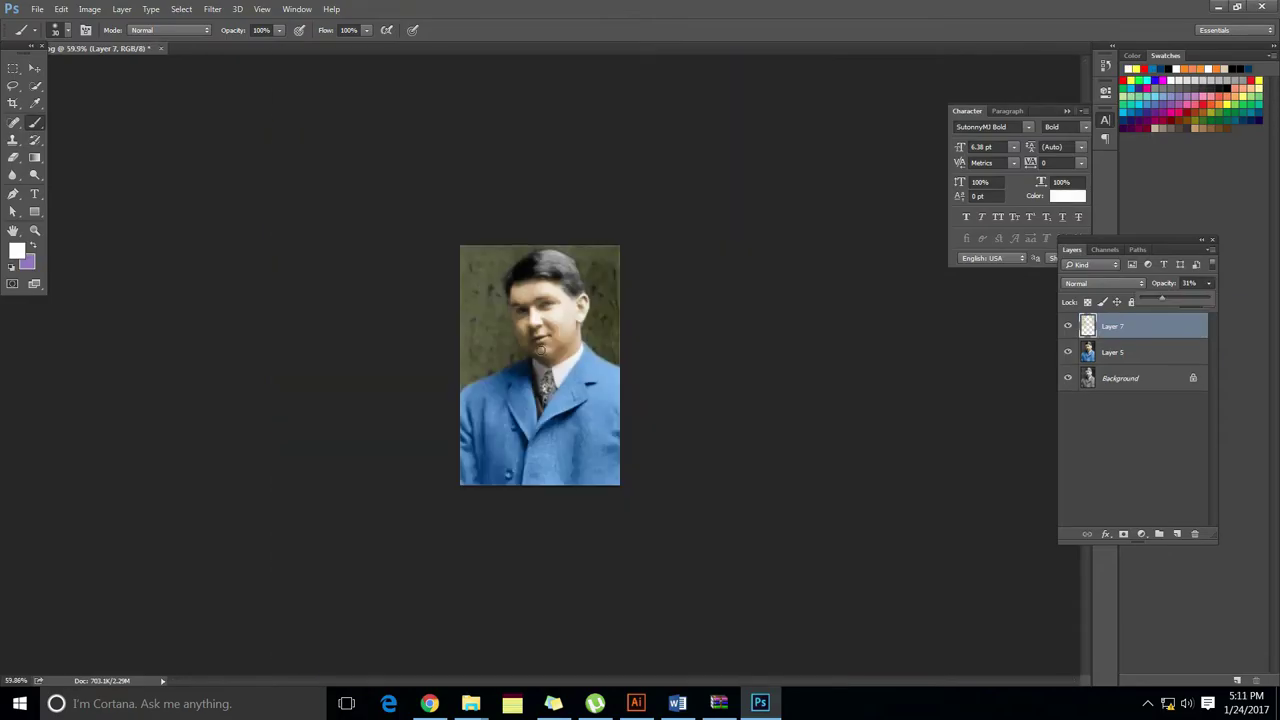
- Raise the black input level of Layer 5 slightly with a Levels adjustment
click(1165, 352)
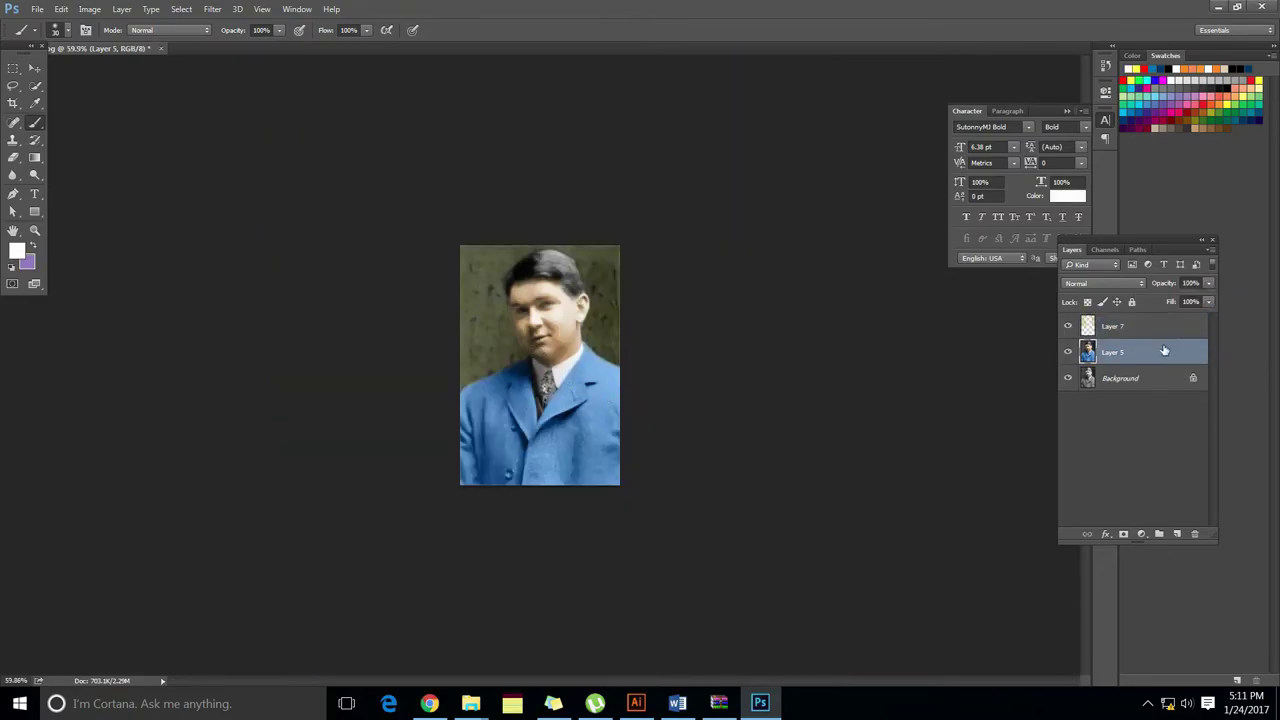
key(ctrl+l)
mouse_move(931, 347)
mouse_down()
mouse_move(948, 353)
mouse_move(935, 358)
mouse_up()
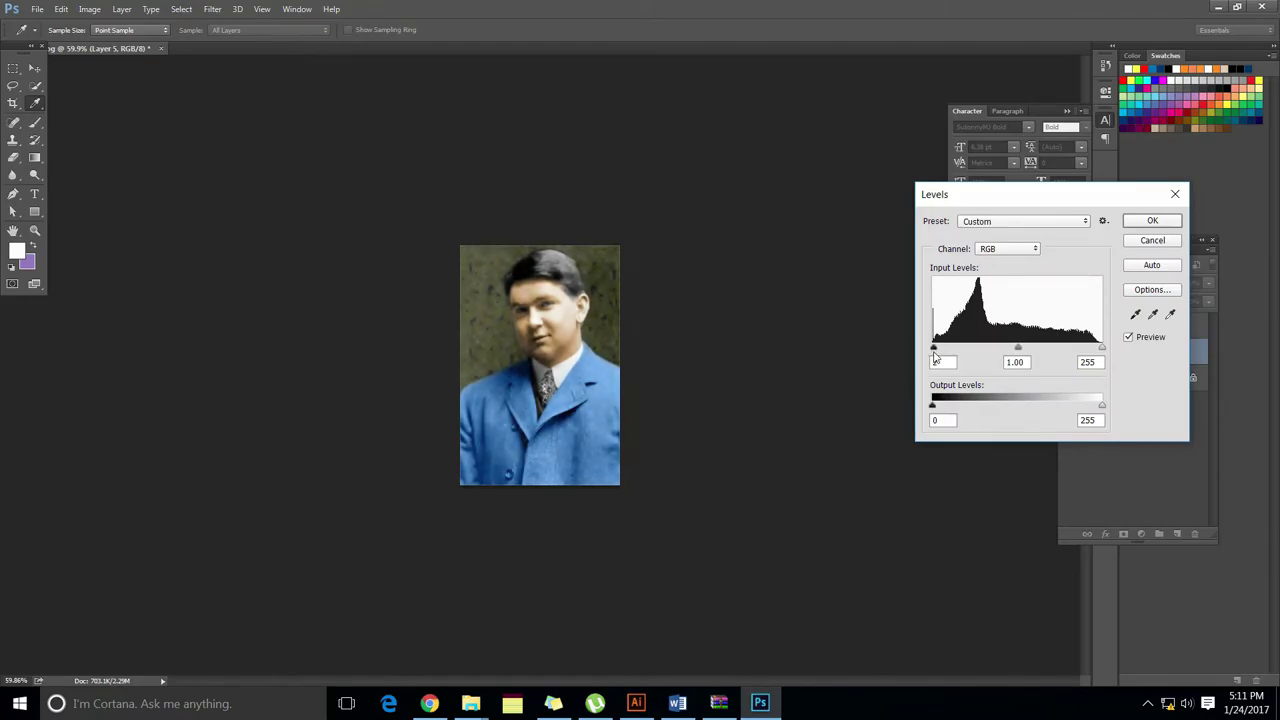
click(1176, 221)
- Try HDR Toning on the portrait with a 1 px edge glow radius and with the Exposure and Gamma method
click(89, 9)
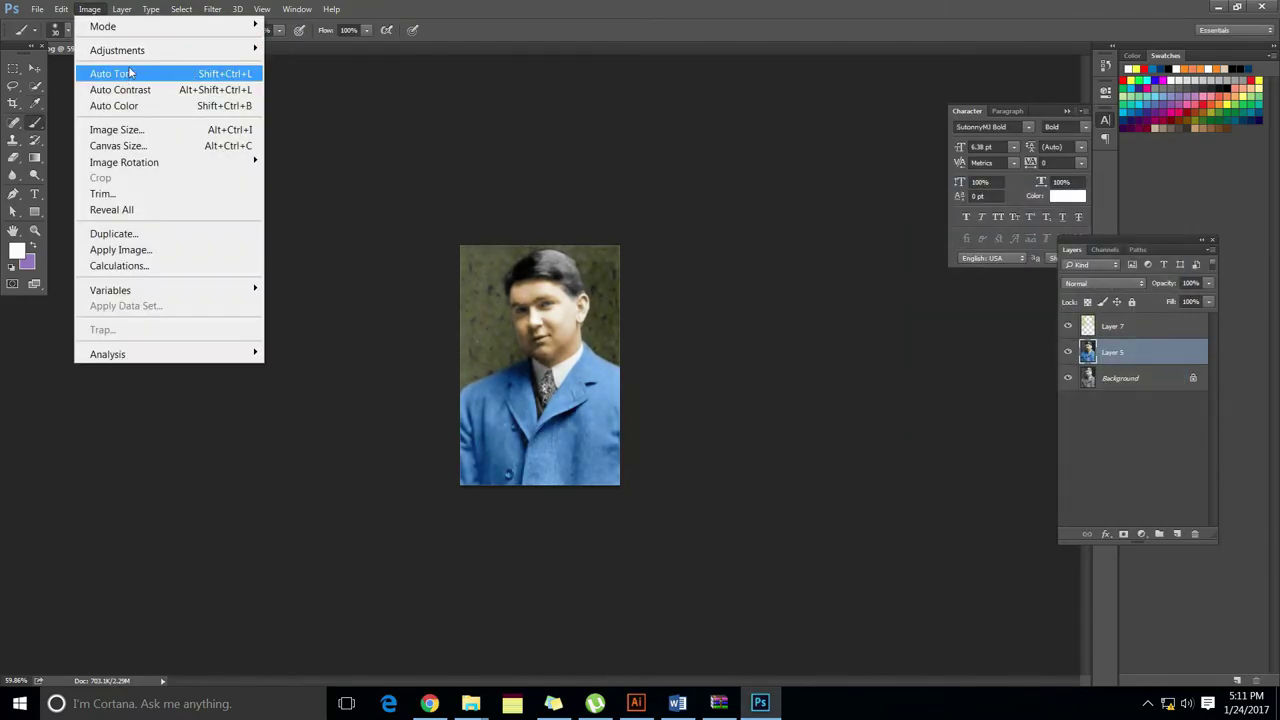
mouse_move(150, 50)
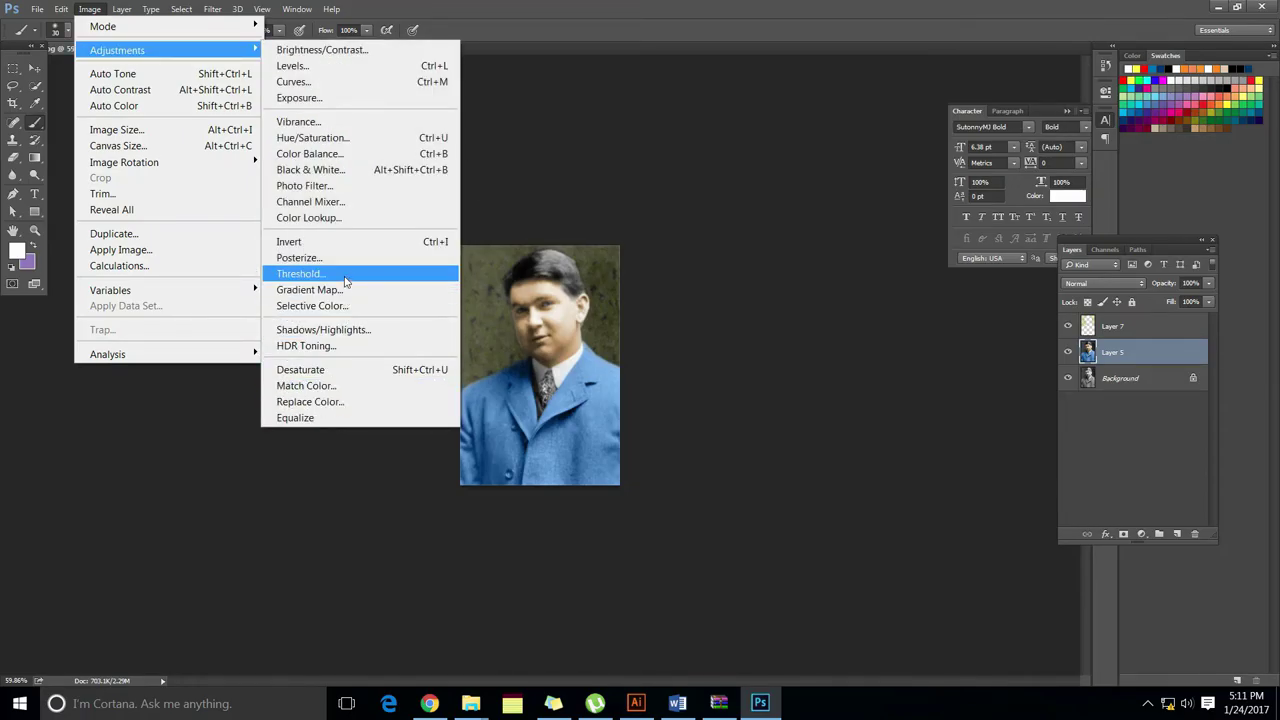
click(360, 346)
click(727, 410)
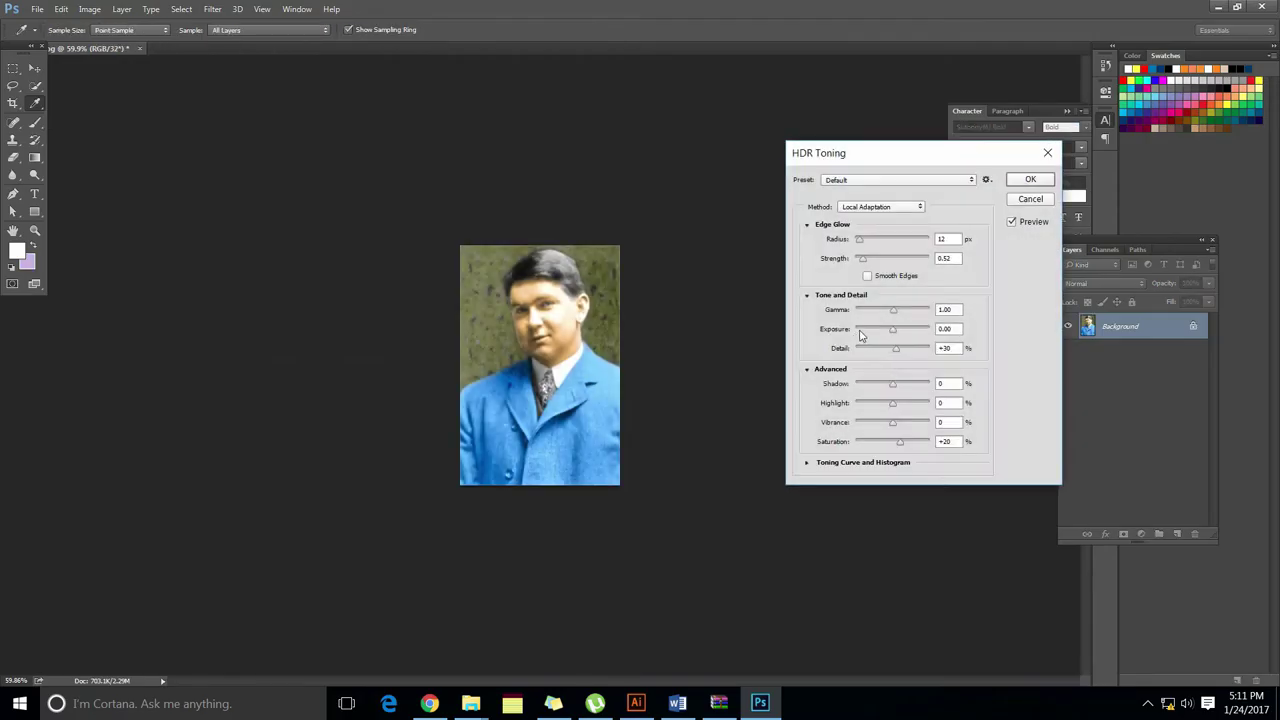
drag(870, 246, 873, 245)
click(864, 205)
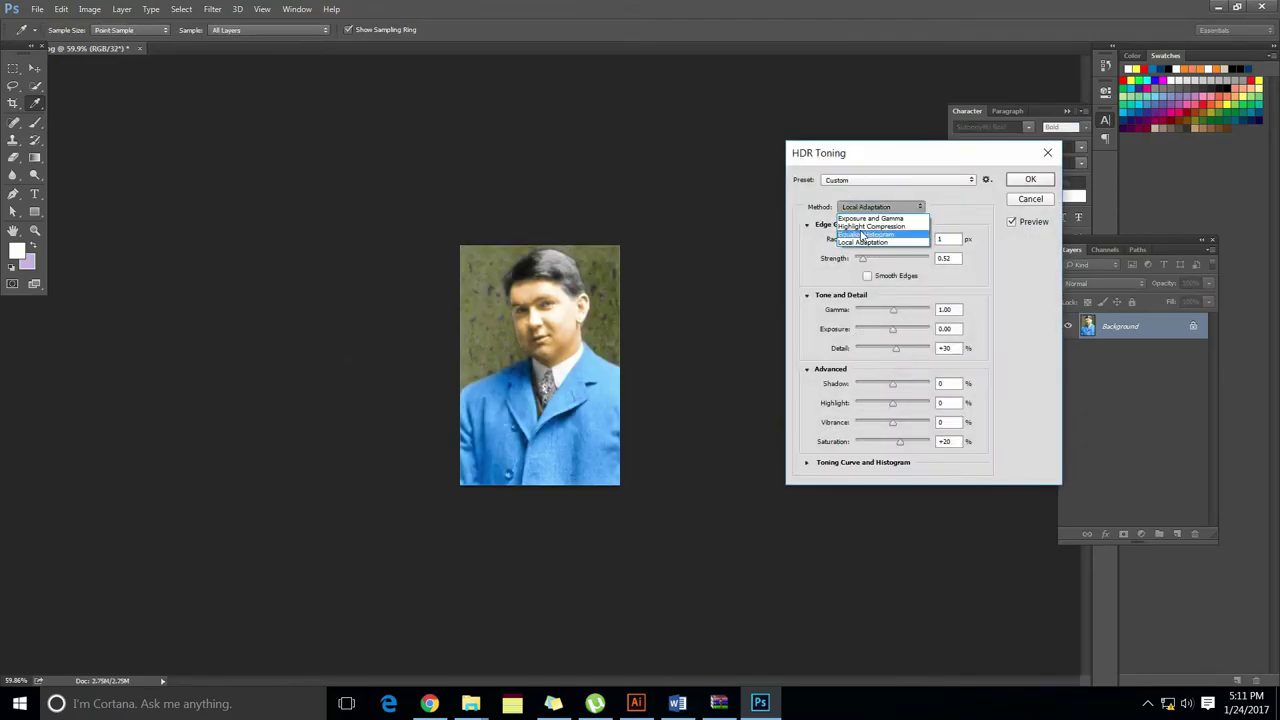
click(868, 210)
mouse_move(897, 230)
mouse_down()
mouse_move(914, 231)
mouse_move(894, 241)
mouse_up()
click(878, 180)
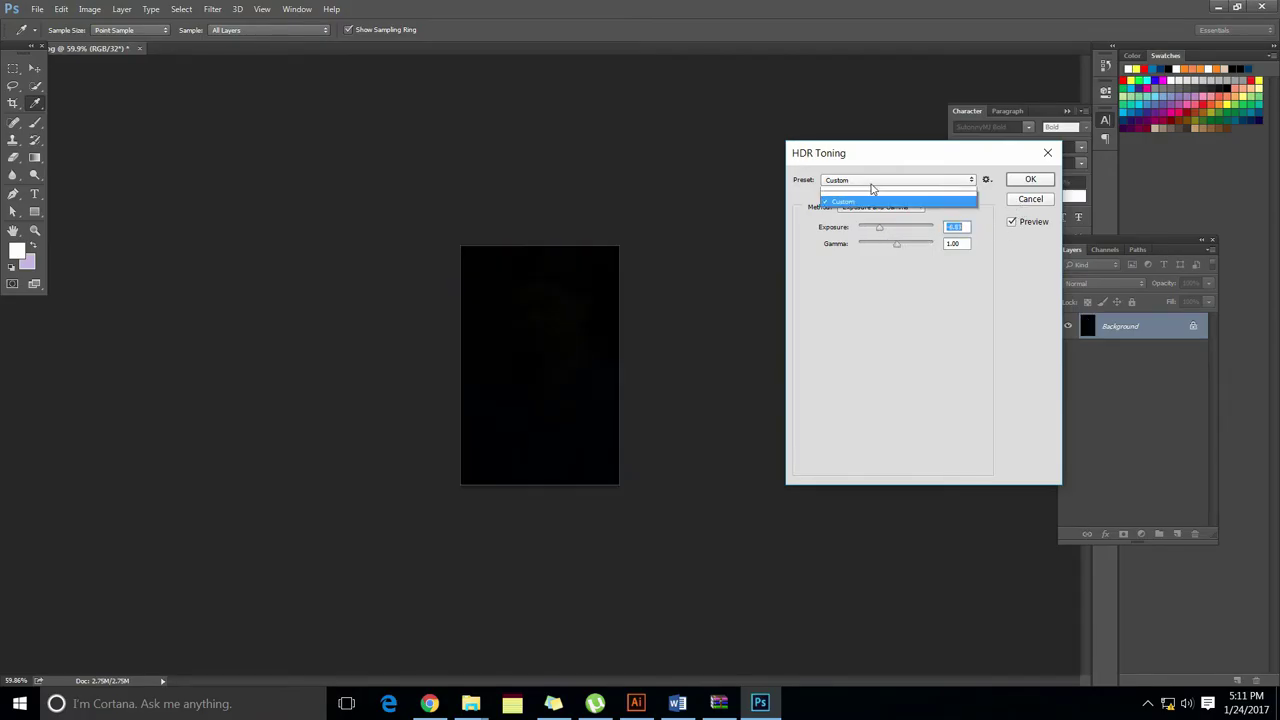
click(870, 190)
- Try Local Adaptation toning with radius 179 px, strength 0.23, gamma 1.55 and exposure -0.68, then cancel HDR Toning
drag(868, 249, 883, 246)
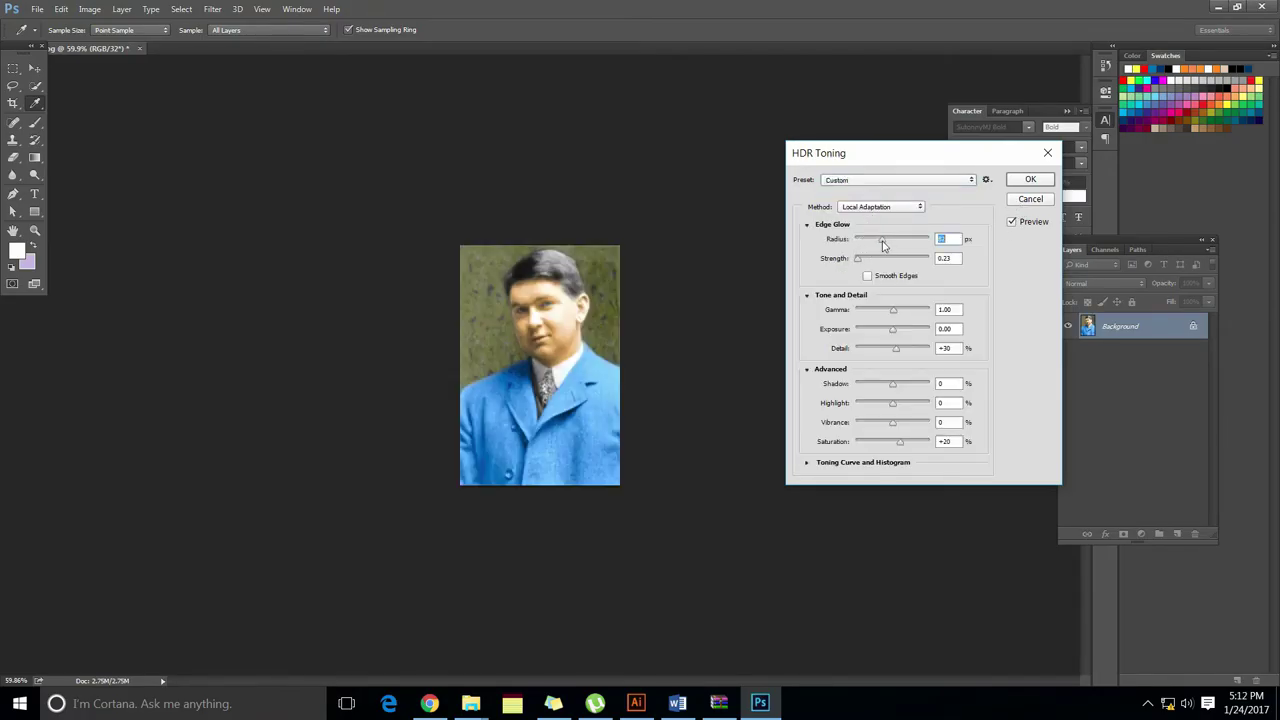
drag(897, 314, 908, 356)
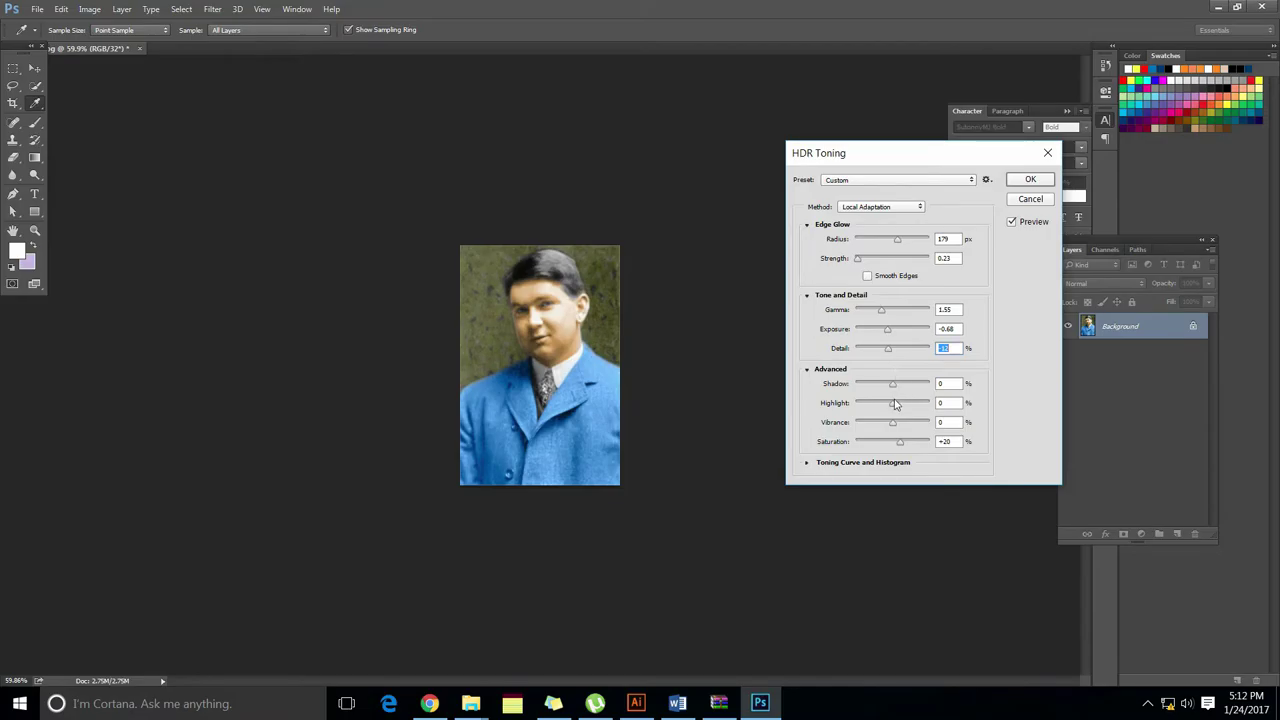
drag(895, 404, 904, 407)
click(1026, 201)
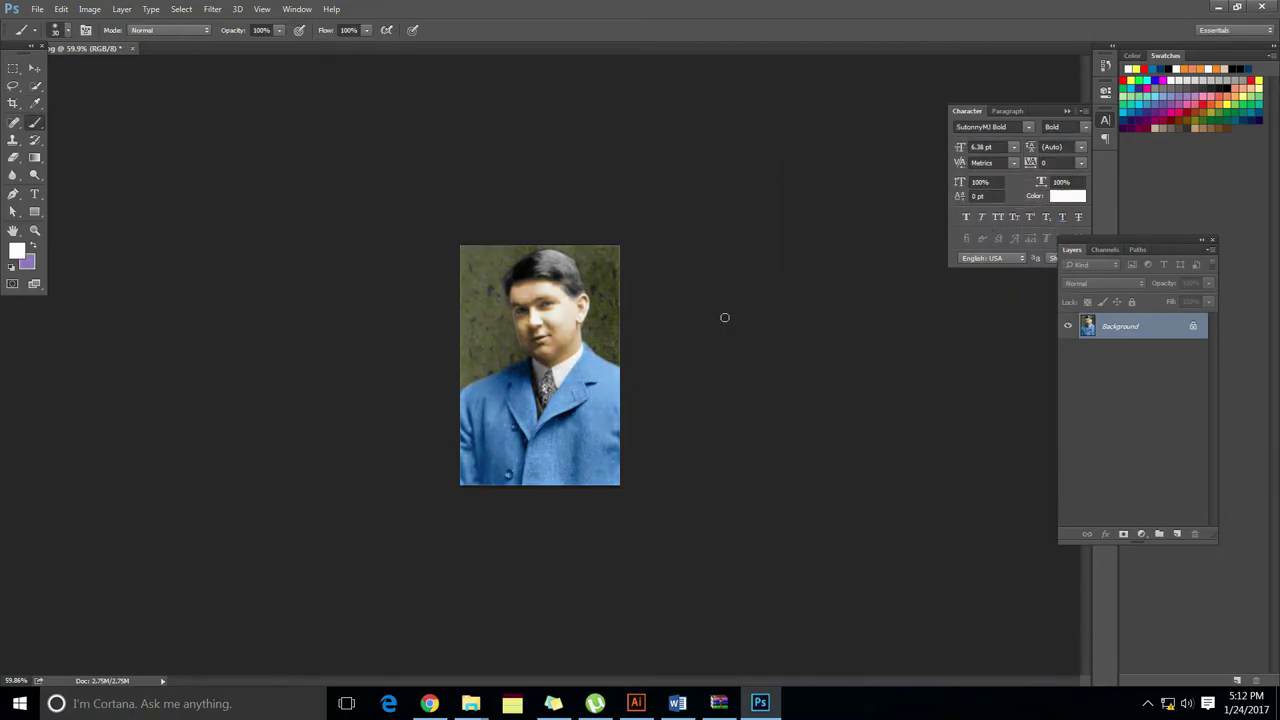
key(ctrl+l)
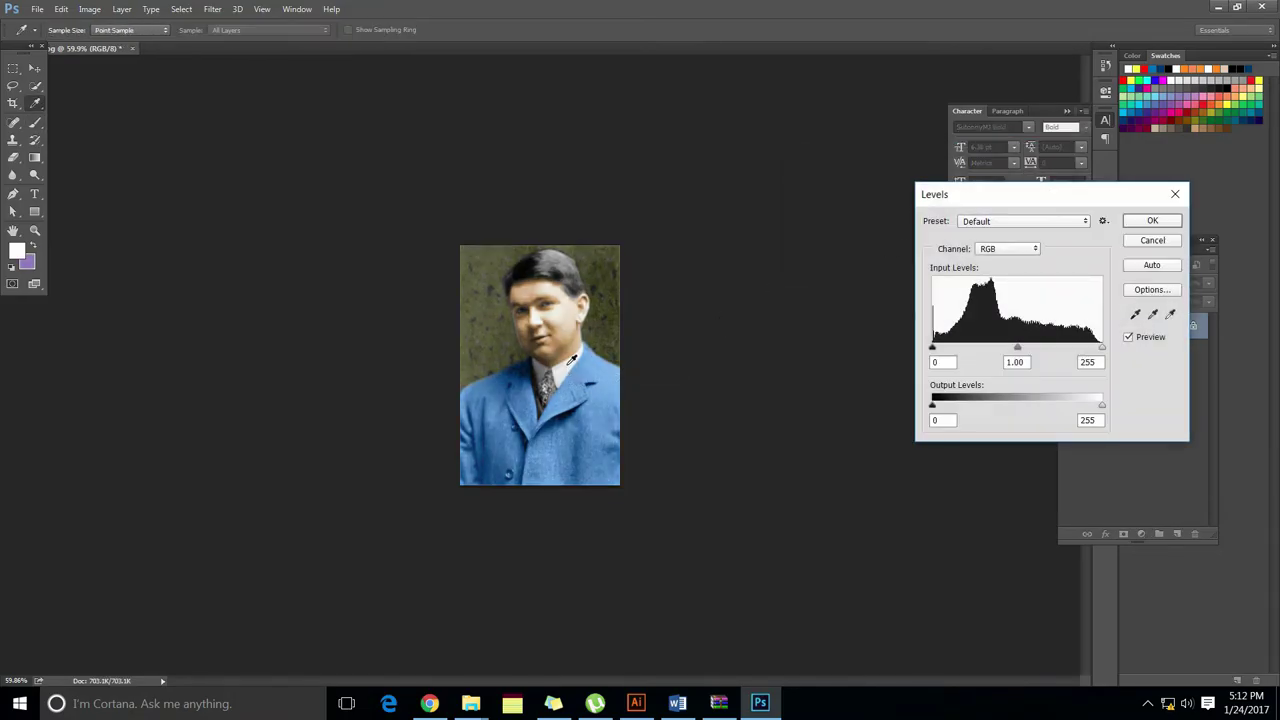
click(1170, 242)
key(ctrl+u)
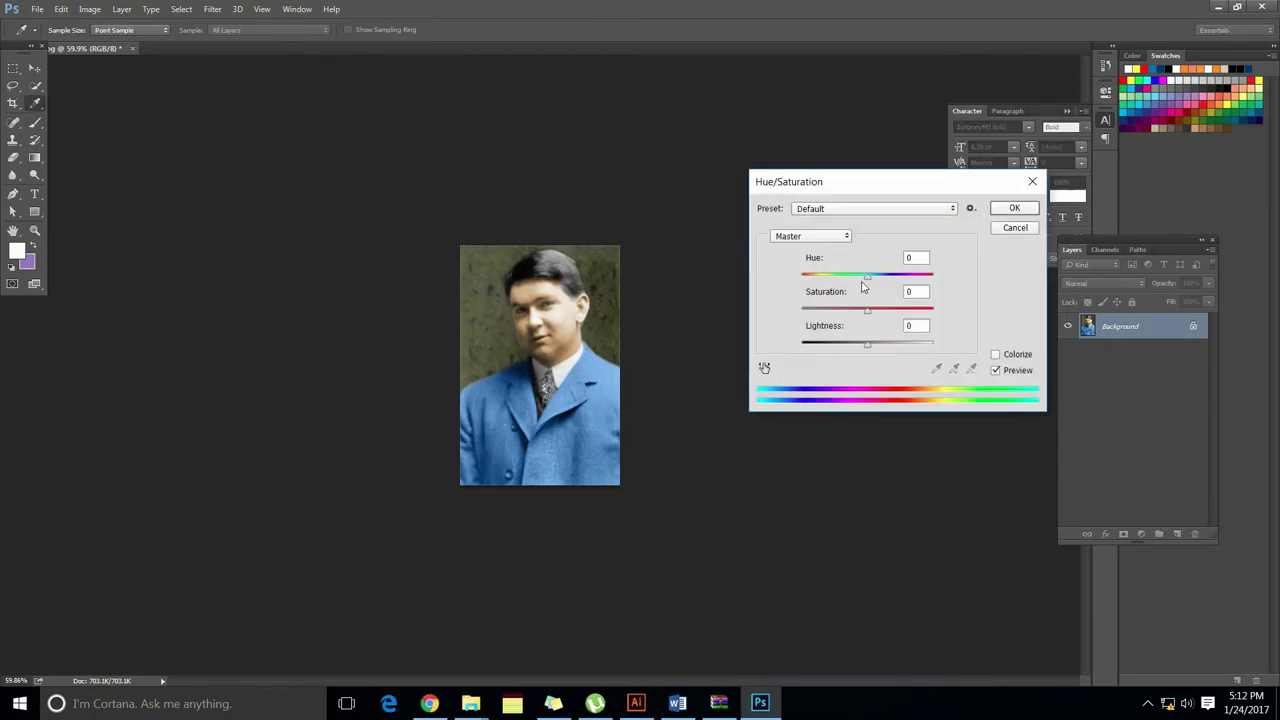
mouse_move(866, 284)
mouse_down()
mouse_move(880, 284)
mouse_move(867, 285)
mouse_up()
click(1012, 231)
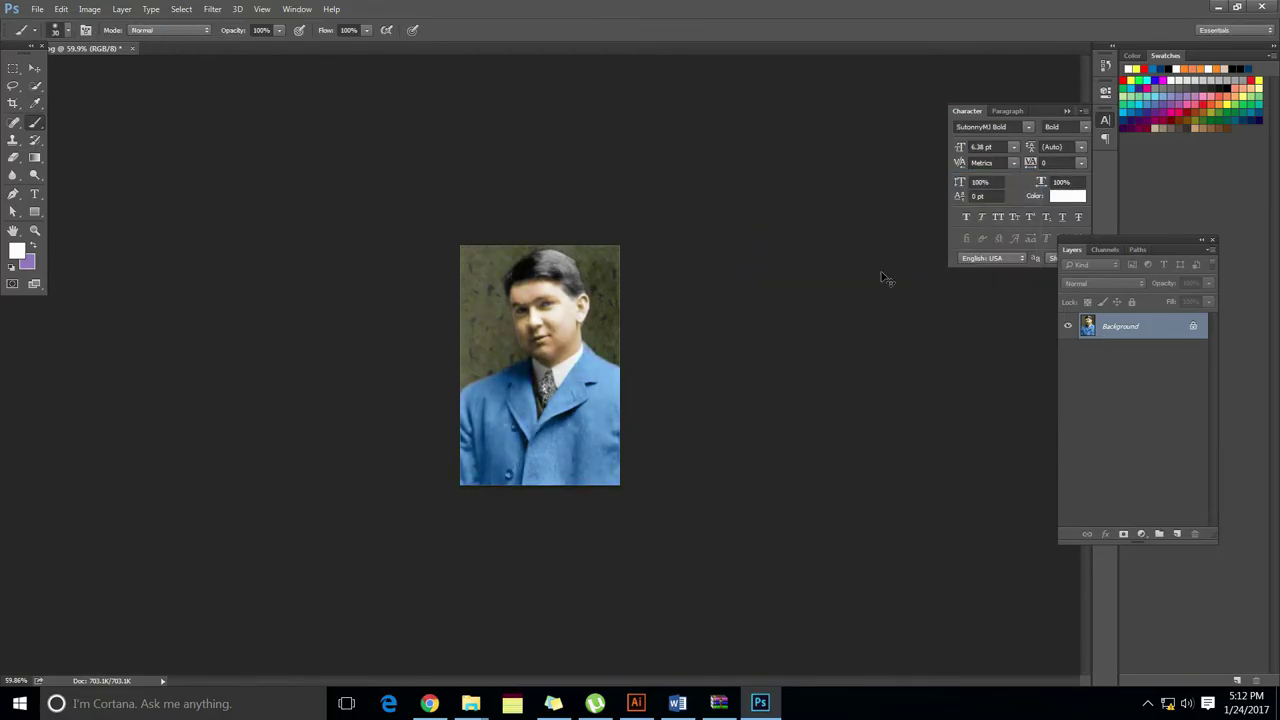
- Raise the portrait's lightness slightly with a Hue/Saturation adjustment
key(ctrl+u)
drag(866, 346, 878, 346)
click(1010, 209)
- Open the portrait in the Topaz Clean filter, skip its introduction and try the Crisp Style preset with a changed strength
click(212, 9)
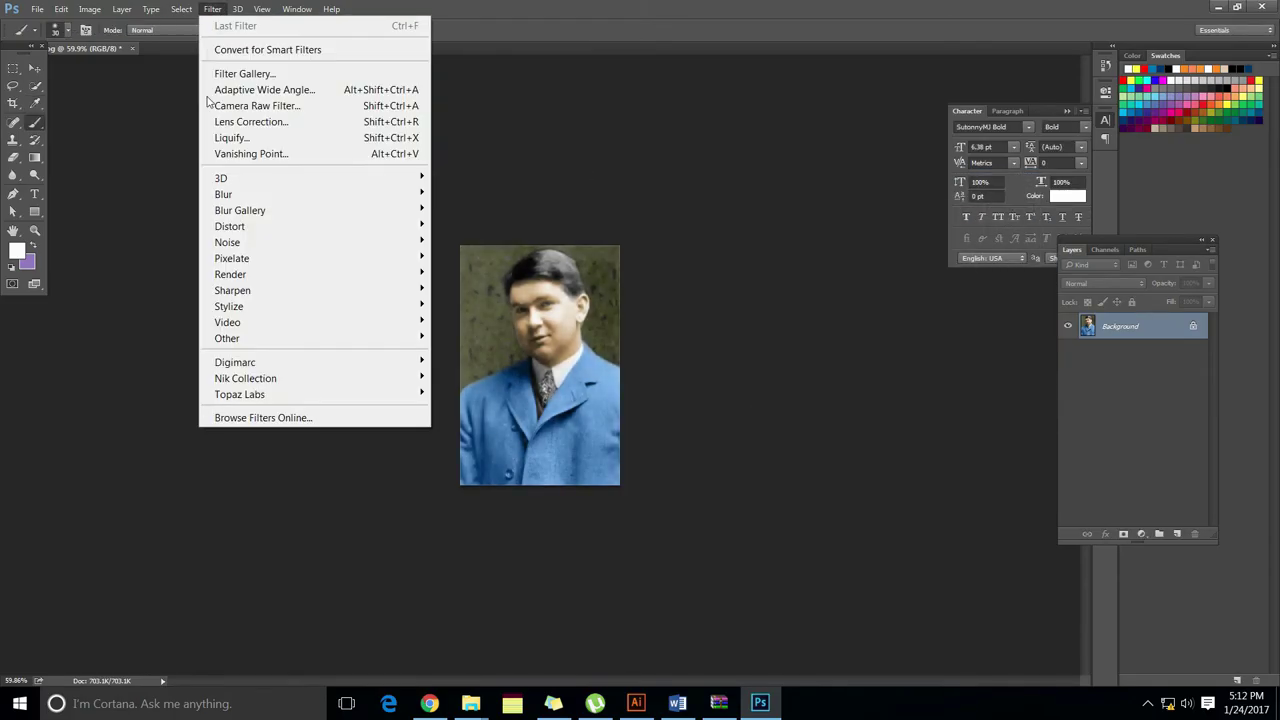
mouse_move(305, 396)
click(480, 442)
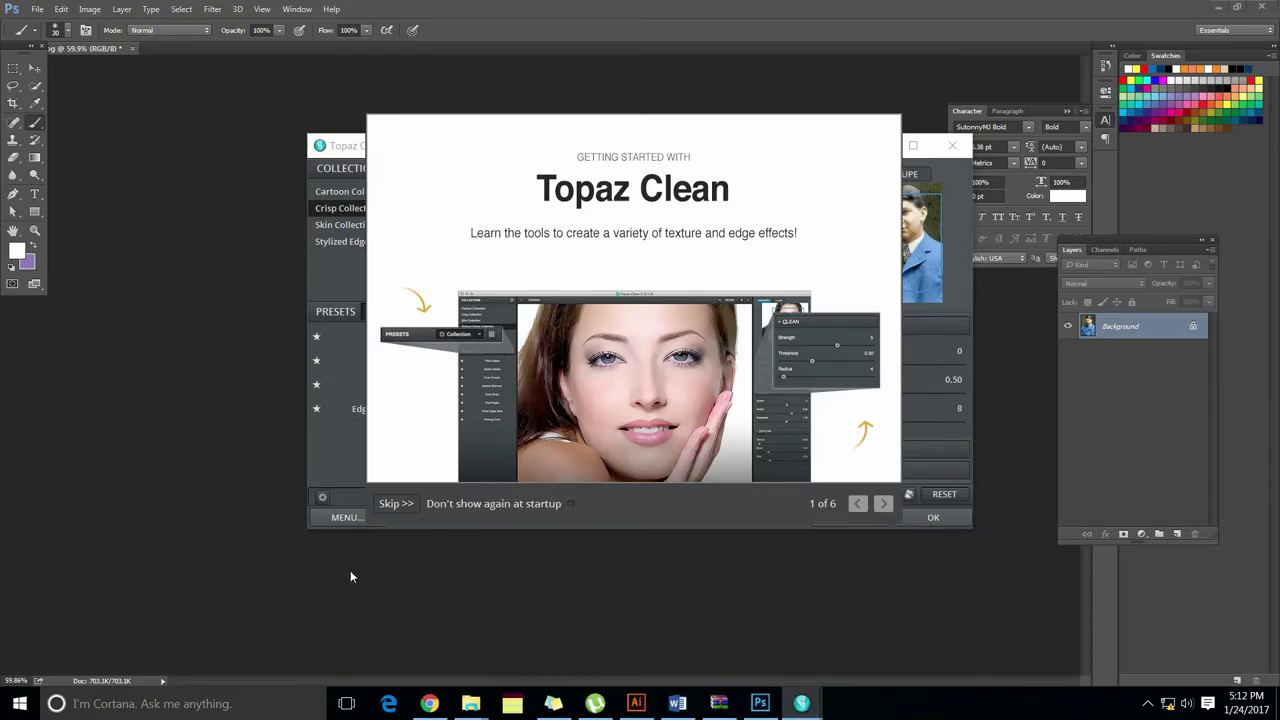
click(396, 503)
click(411, 337)
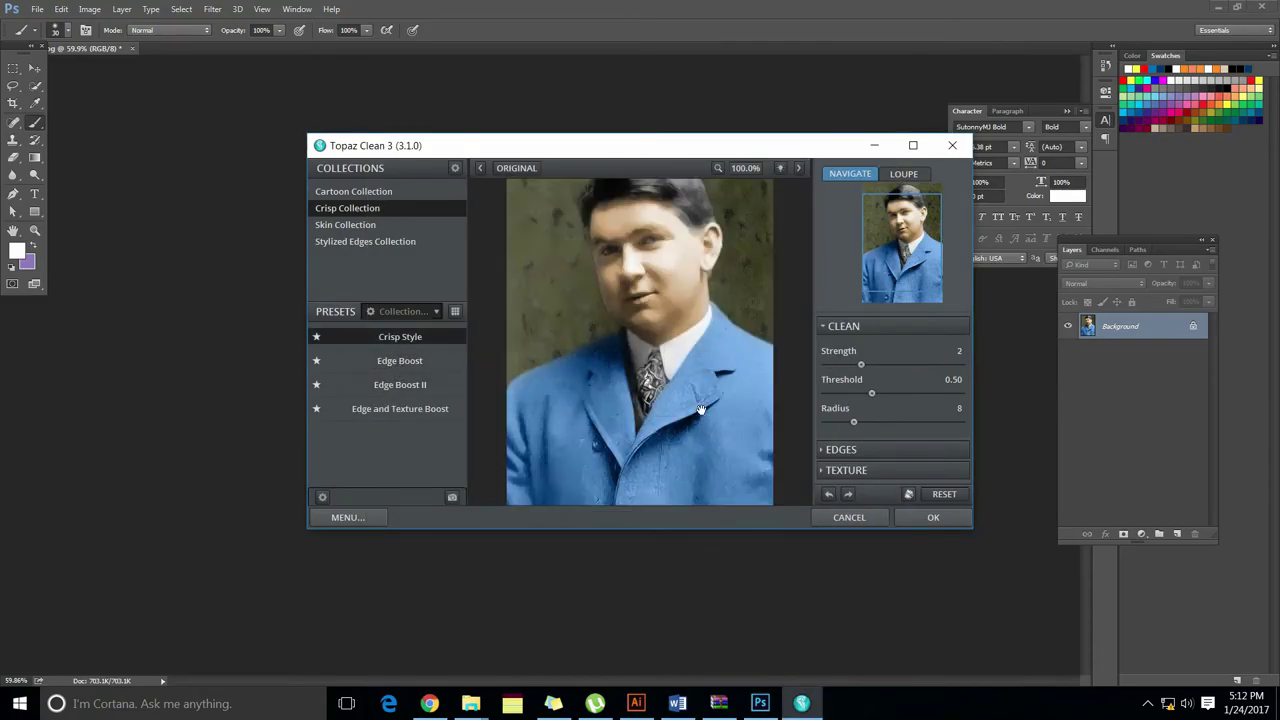
drag(888, 366, 842, 377)
- Apply the Skin Collection's Blemish Removal preset to the portrait with strength 2, threshold 0.70 and radius 15, and inspect the result
click(359, 224)
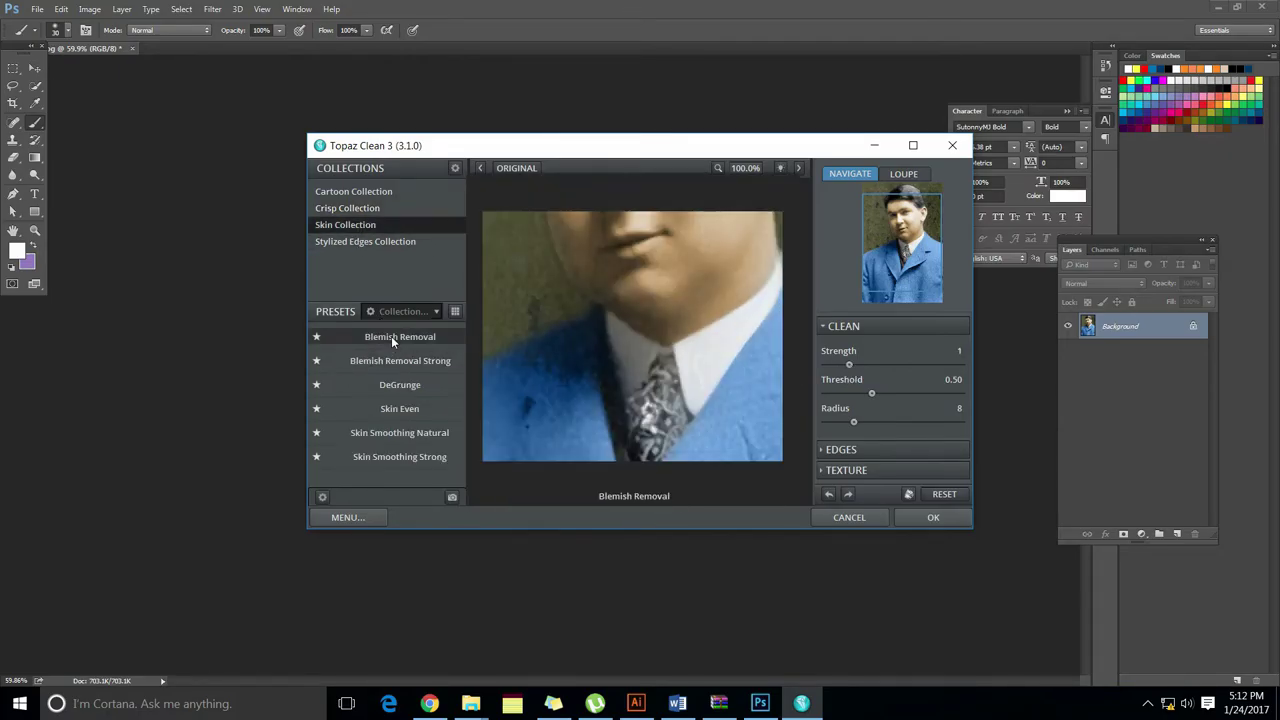
click(391, 336)
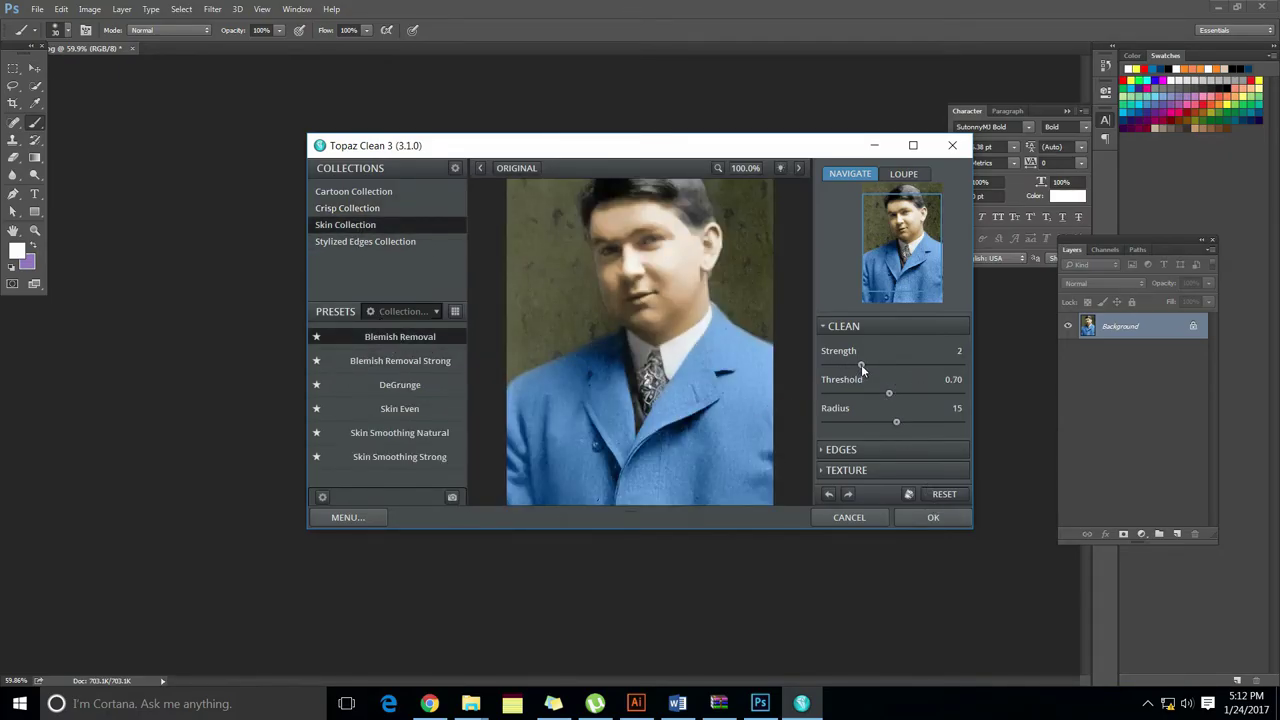
click(932, 520)
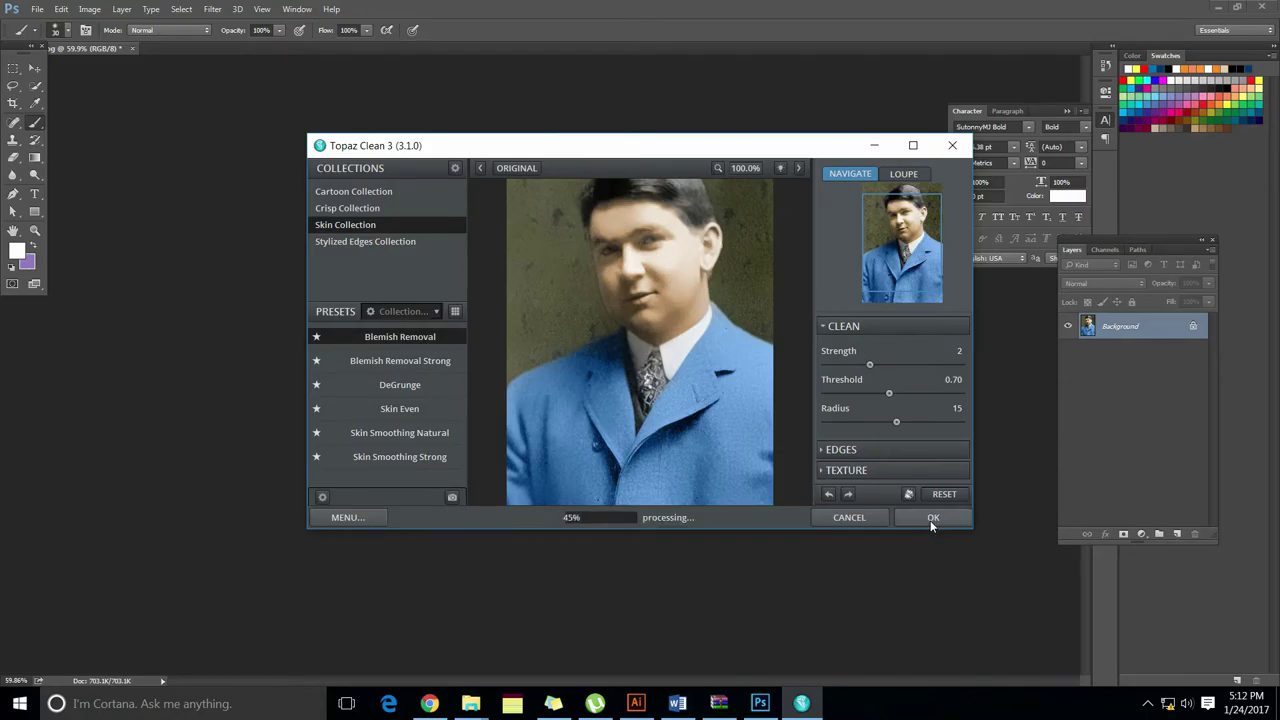
key(ctrl+0)
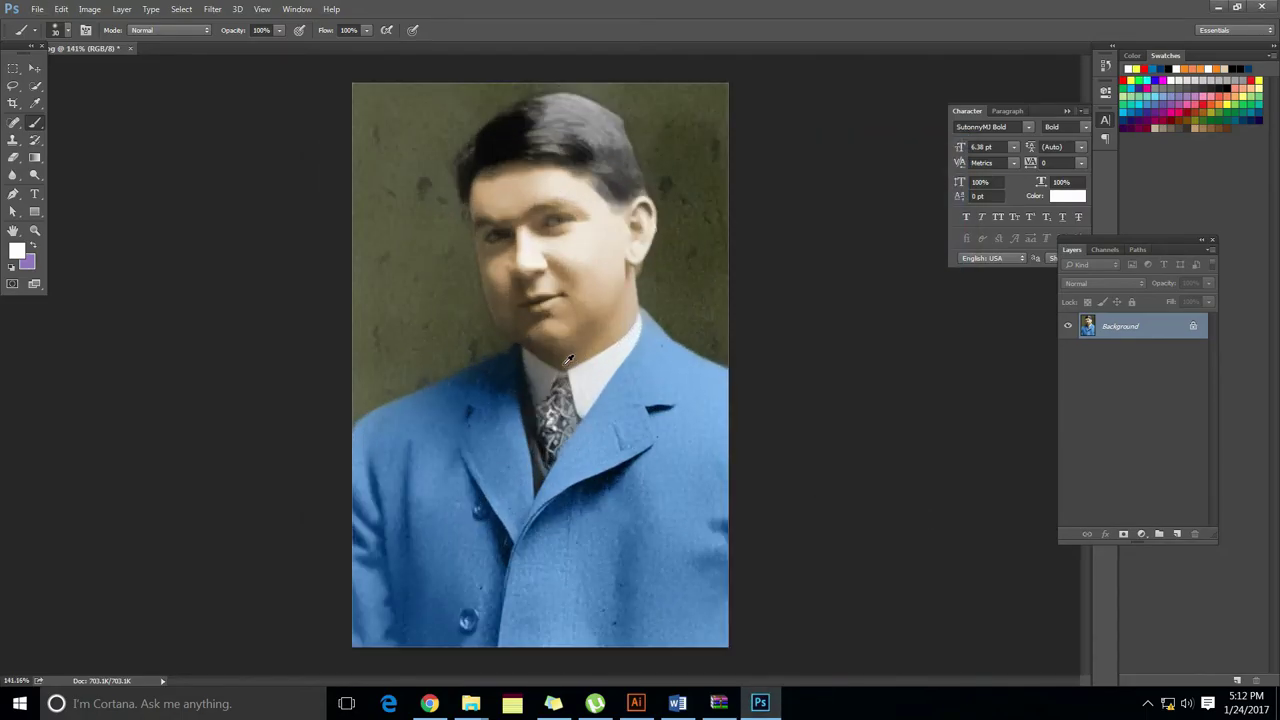
scroll(565, 363, down, 6)
scroll(717, 380, down, 2)
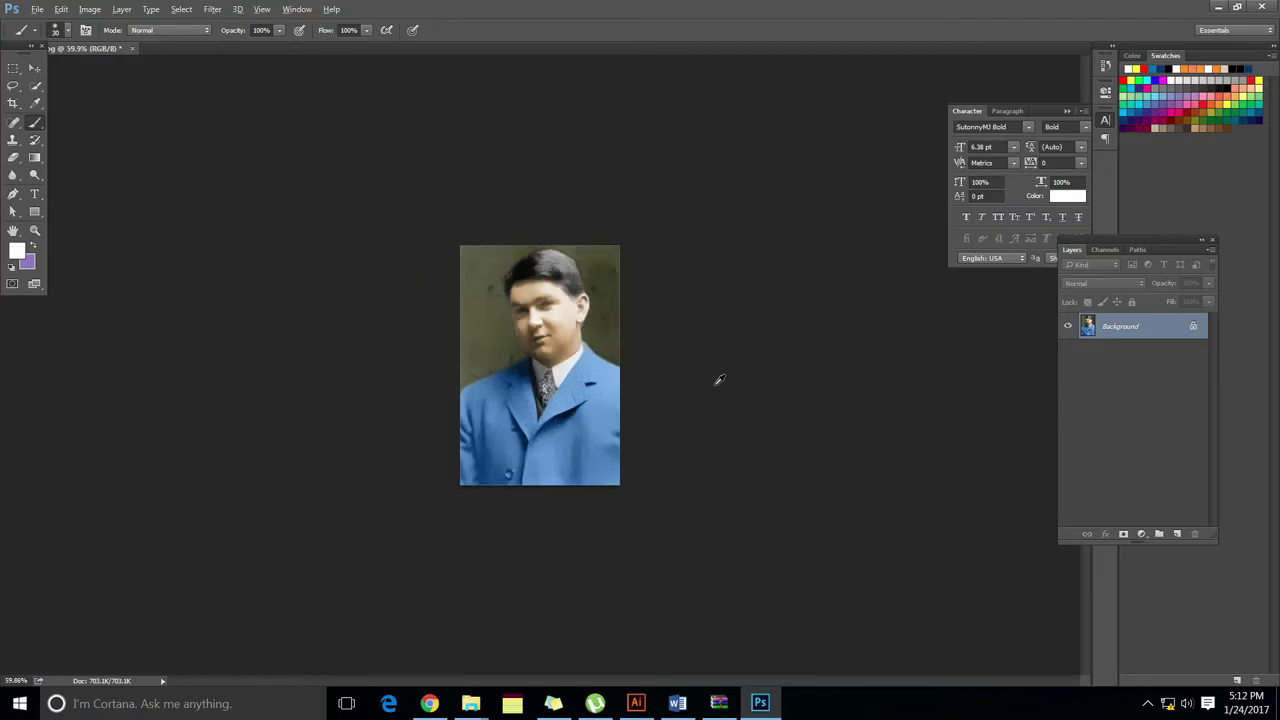
scroll(593, 369, up, 4)
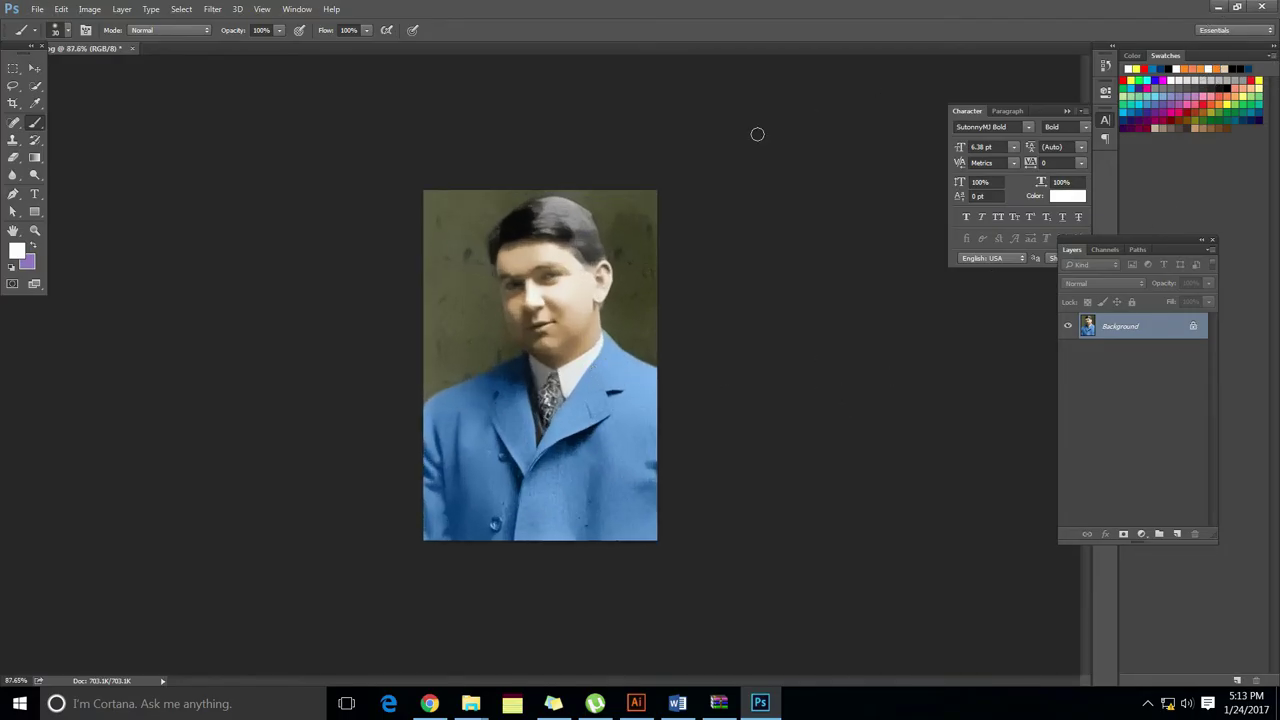
- Place the downloaded old-image from Chrome into the portrait document, then unlock the colour portrait and put it above old-image
click(429, 703)
drag(66, 669, 1116, 402)
click(1218, 7)
drag(66, 669, 584, 498)
key(Return)
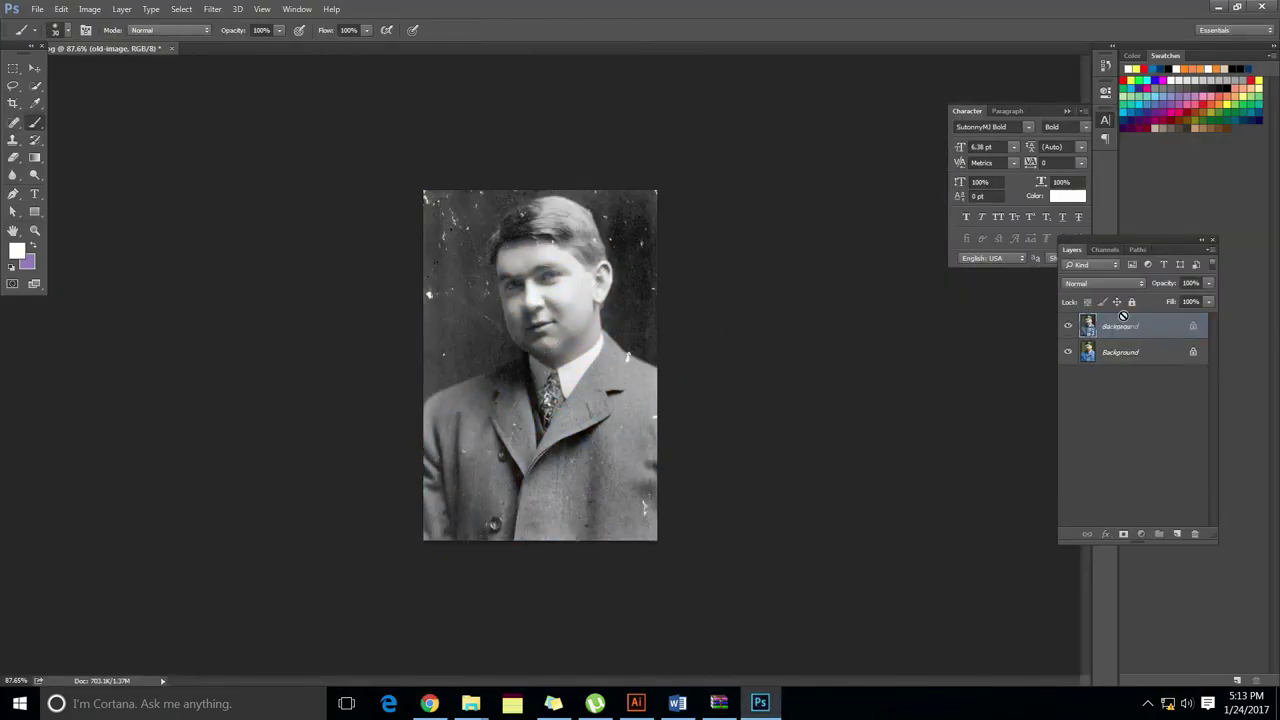
drag(1192, 355, 1145, 320)
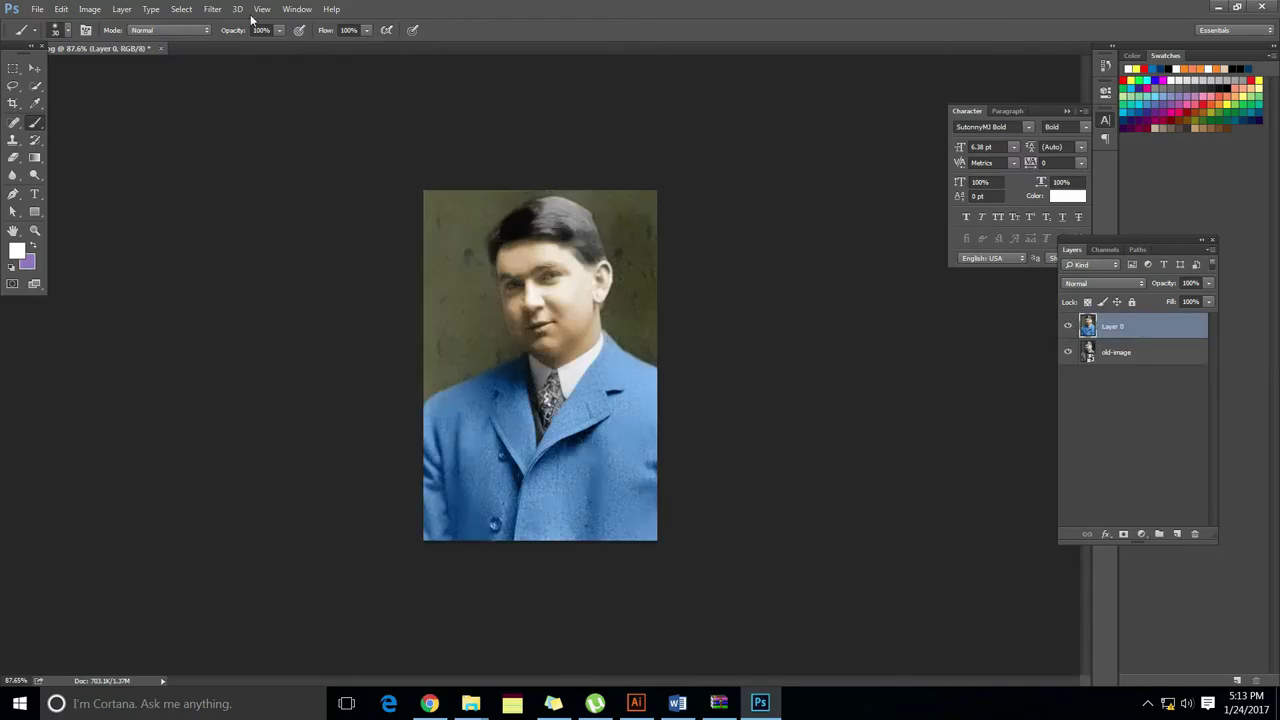
- Widen the canvas by 1.001 inches on its left side, anchoring the existing image at the middle right
click(90, 9)
mouse_move(123, 55)
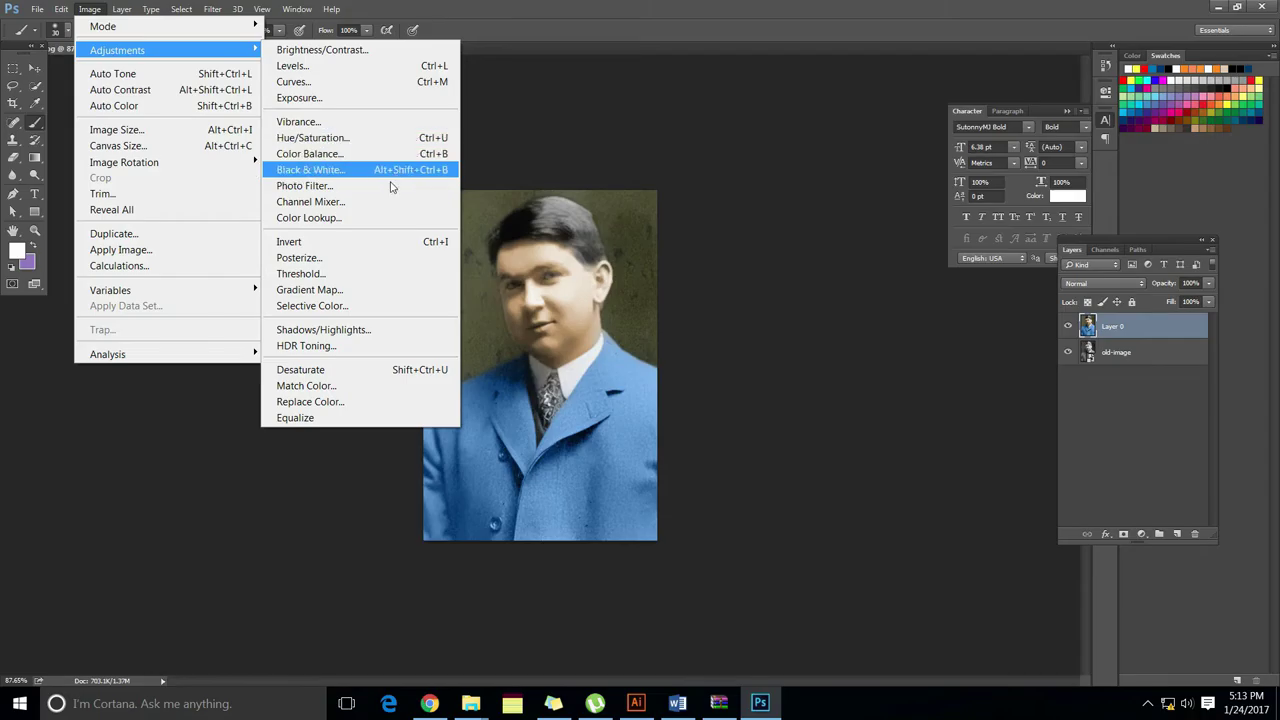
click(215, 148)
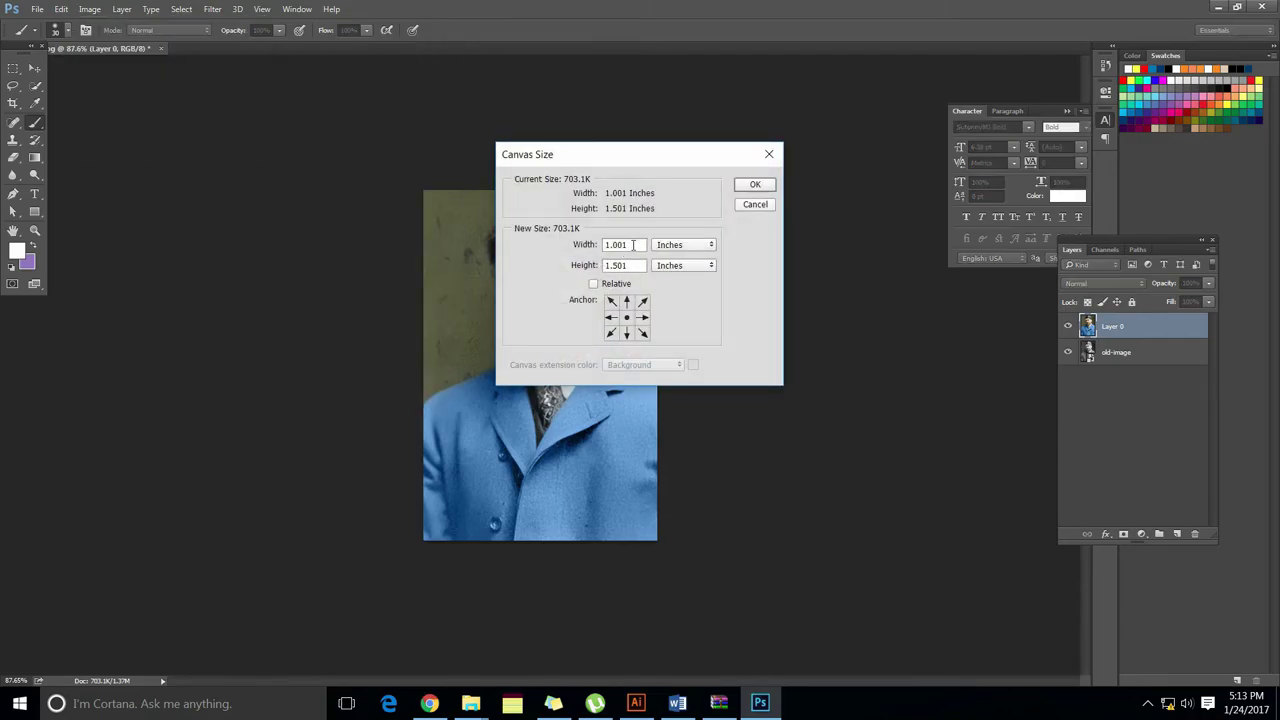
click(647, 318)
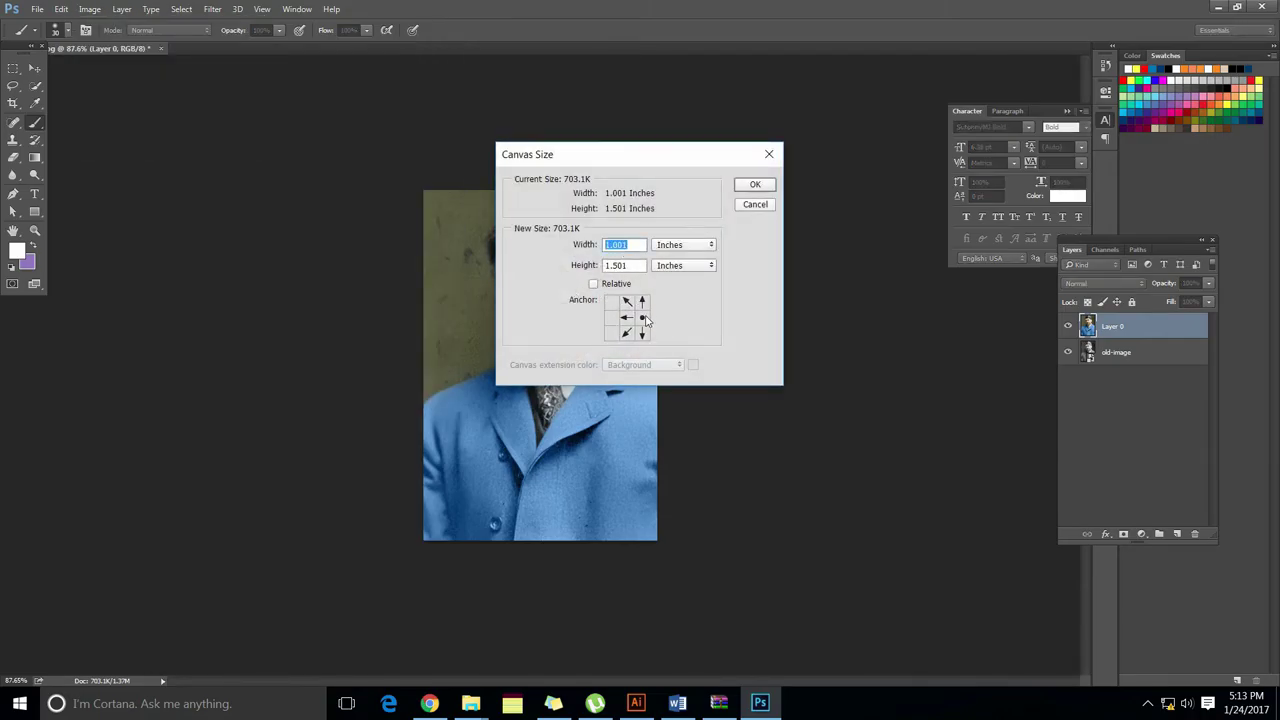
click(594, 285)
text(1.001)
click(756, 185)
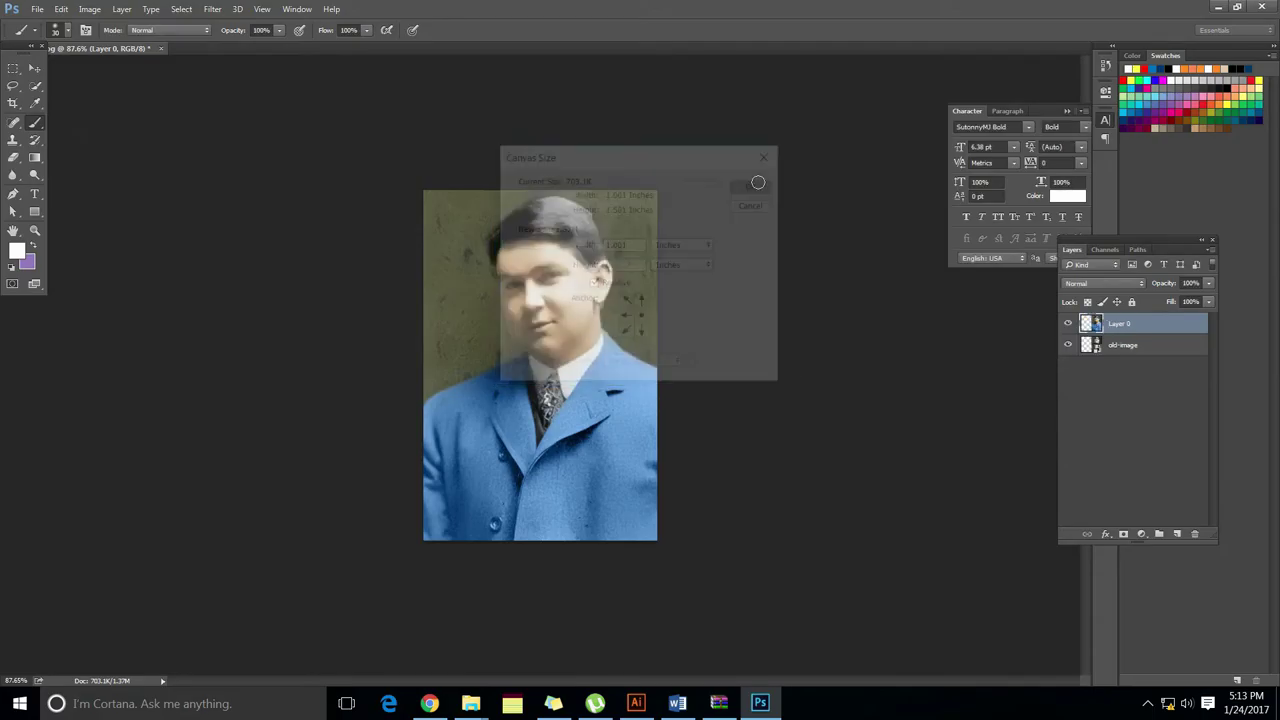
- Move the old-image layer into the empty left half of the canvas, beside the colour portrait
click(1092, 346)
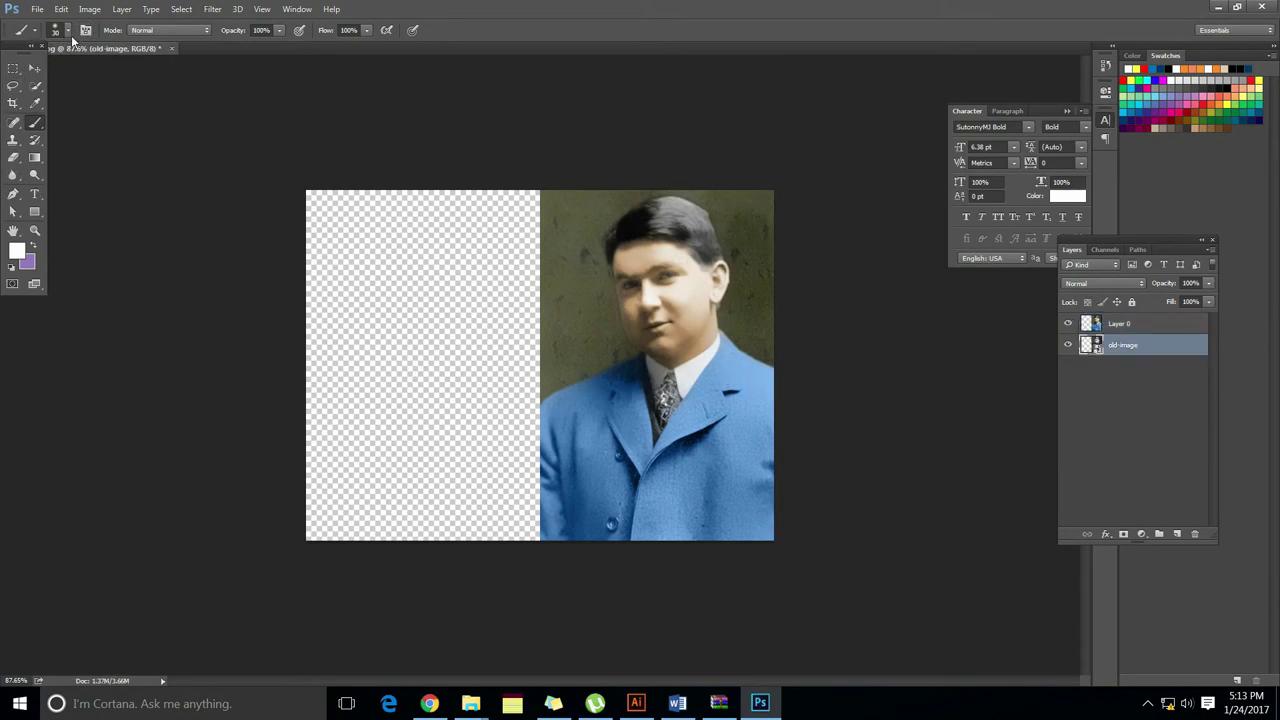
click(34, 67)
drag(625, 349, 450, 336)
scroll(450, 384, down, 6)
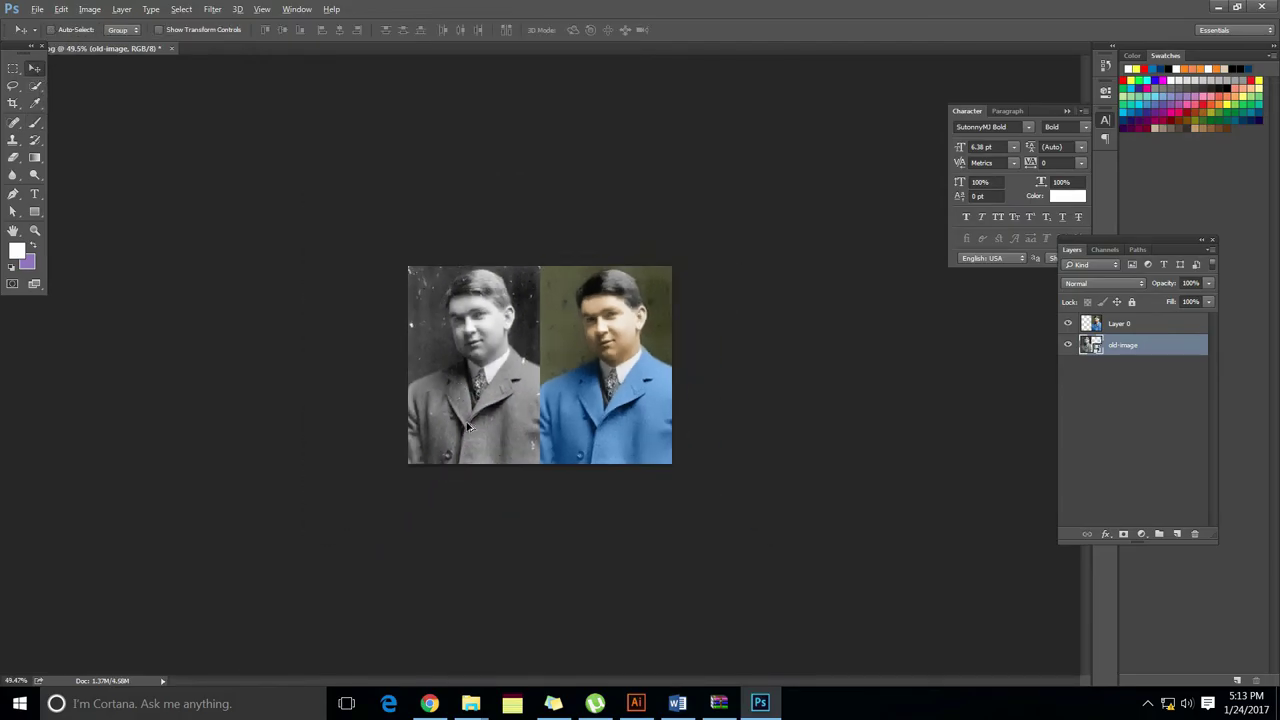
scroll(472, 432, up, 2)
- Extend the canvas downward with the Crop tool to add an empty strip below both portraits
click(13, 124)
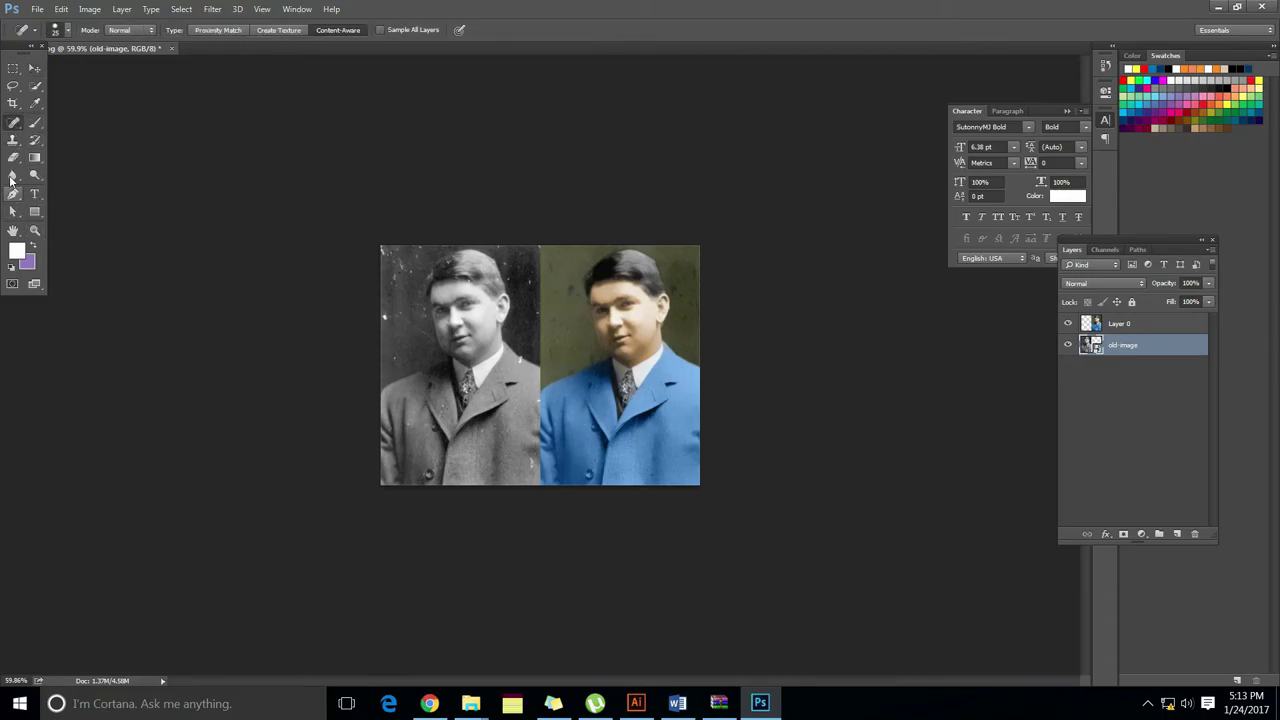
click(13, 103)
drag(541, 485, 541, 504)
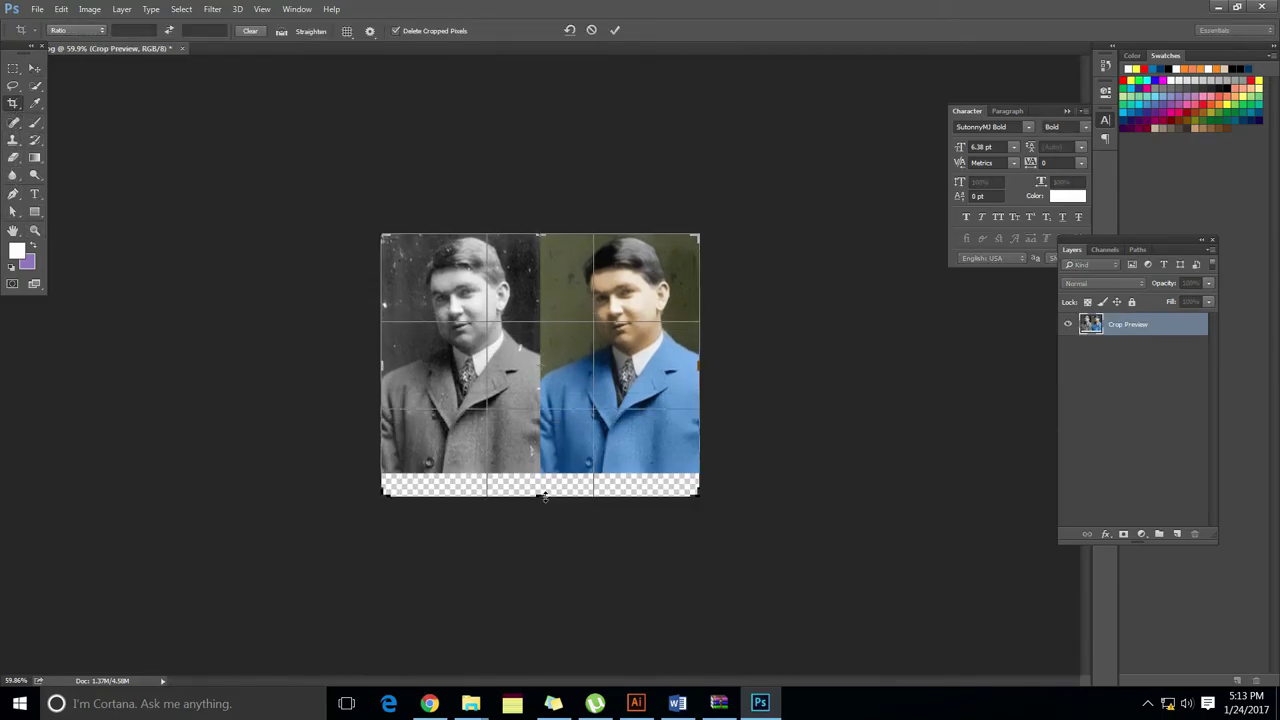
key(Return)
- Draw a white 1143 by 197 px rectangle over the empty bottom strip and bring it above Layer 0
click(34, 211)
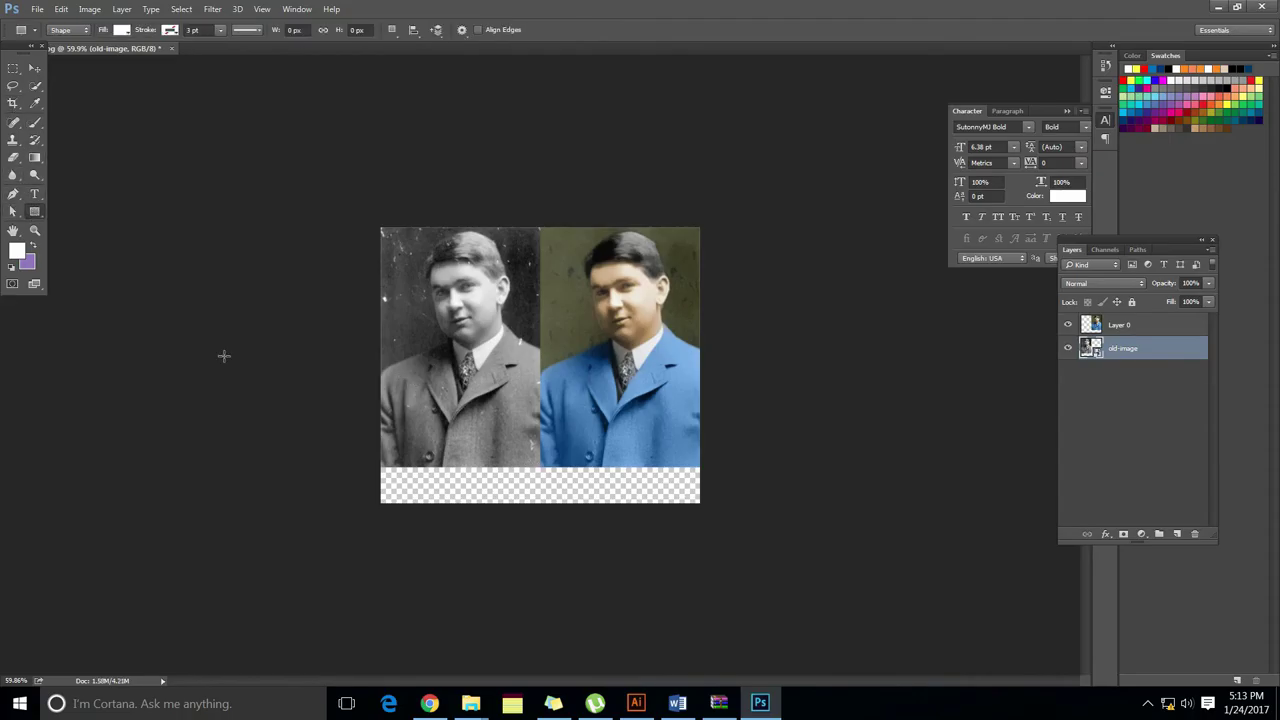
drag(377, 465, 737, 542)
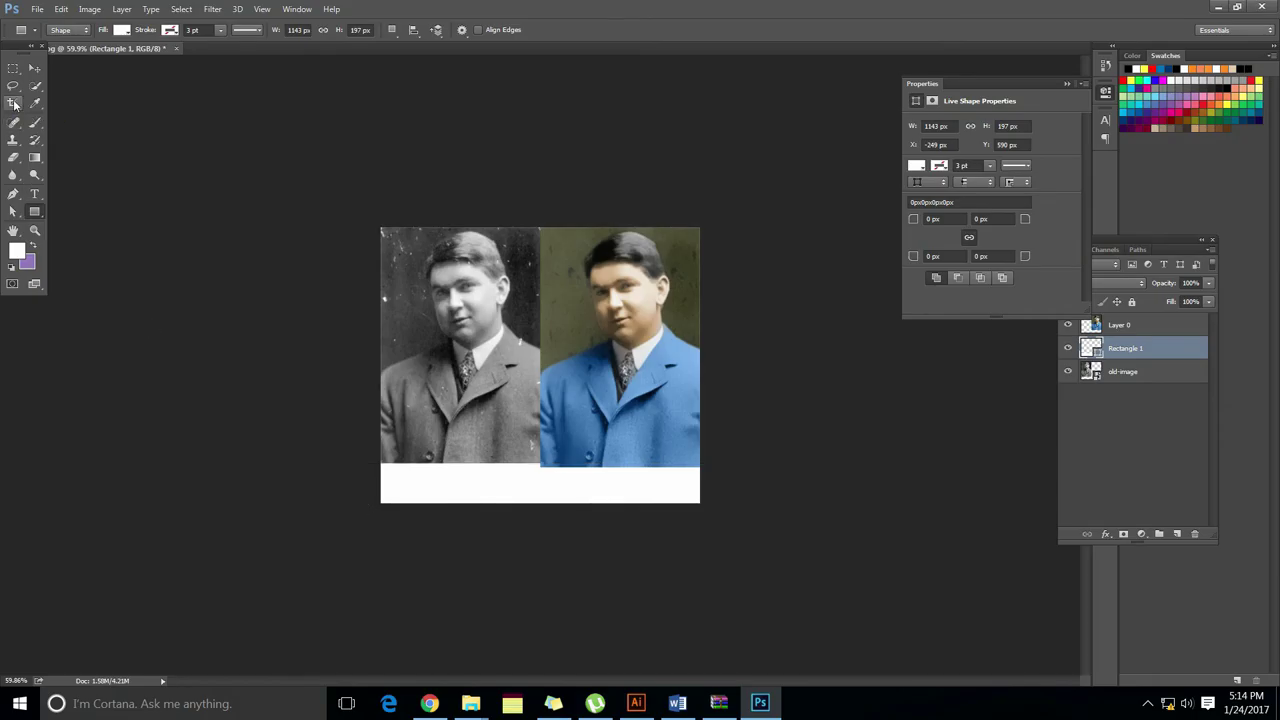
key(ctrl+bracketright)
- Add the text "Before" on a new layer in the white strip below the black-and-white portrait
key(t)
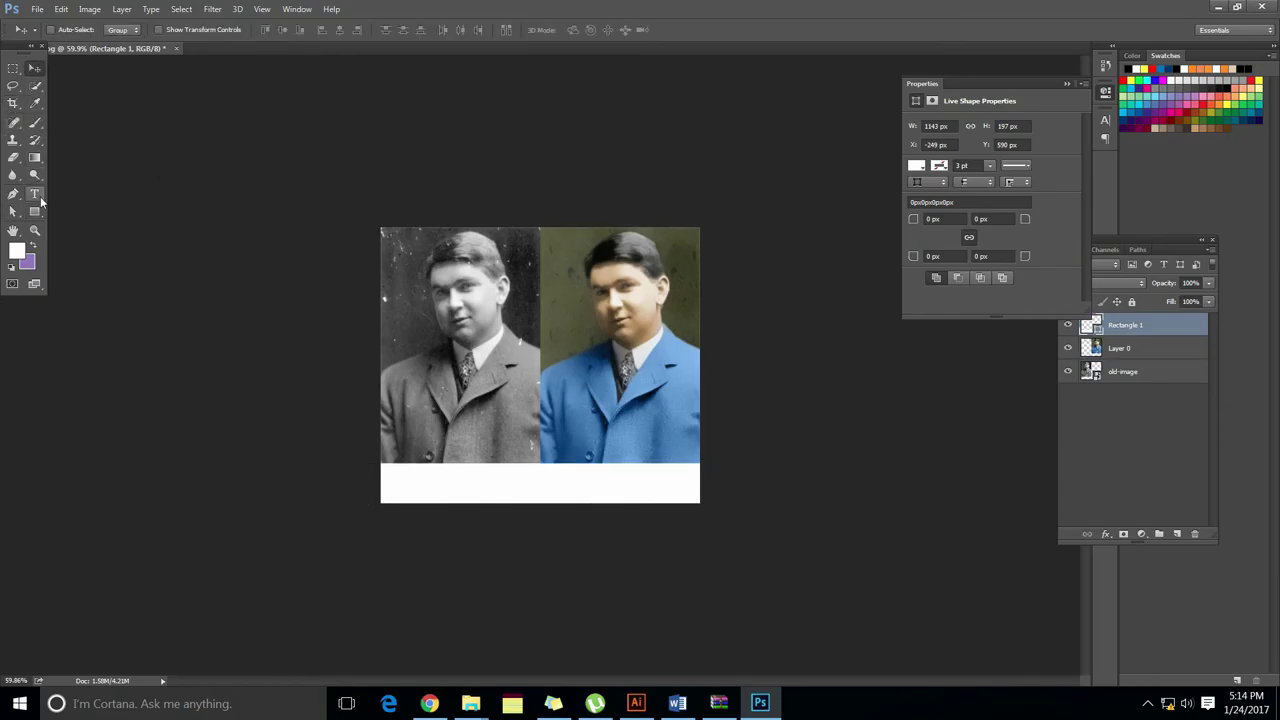
click(1178, 535)
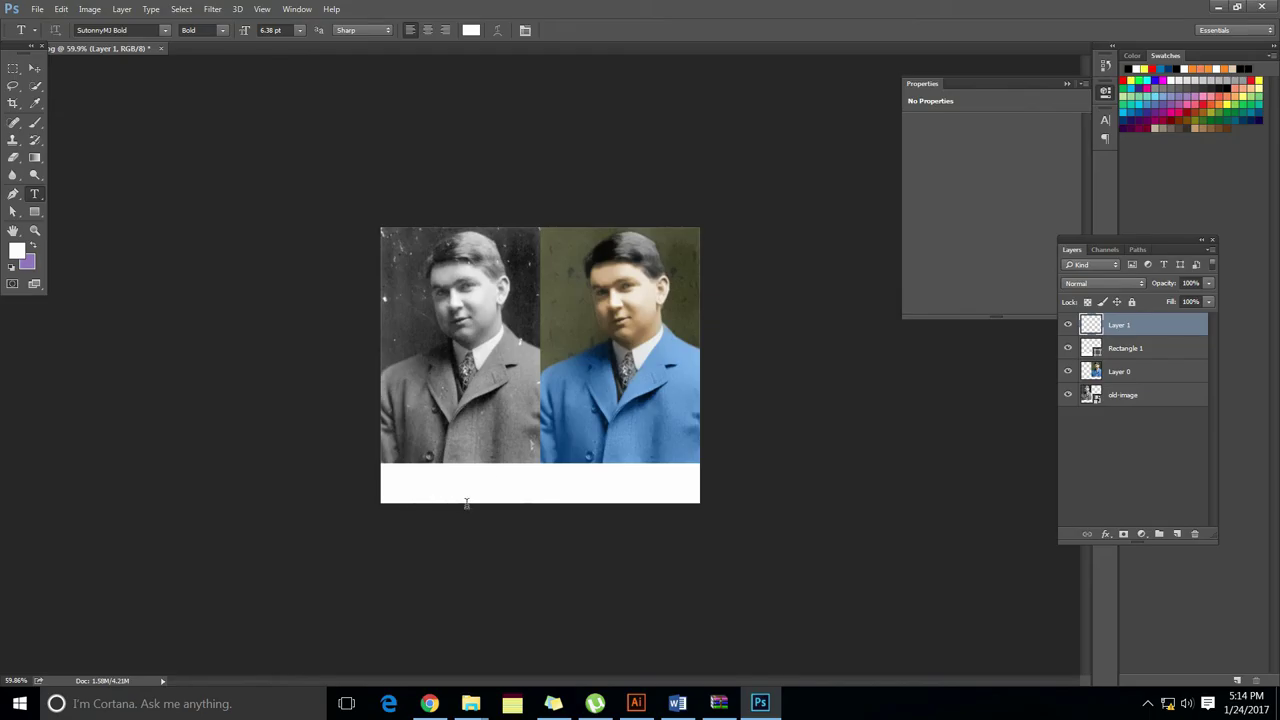
click(428, 495)
key(ctrl+plus)
key(ctrl+plus)
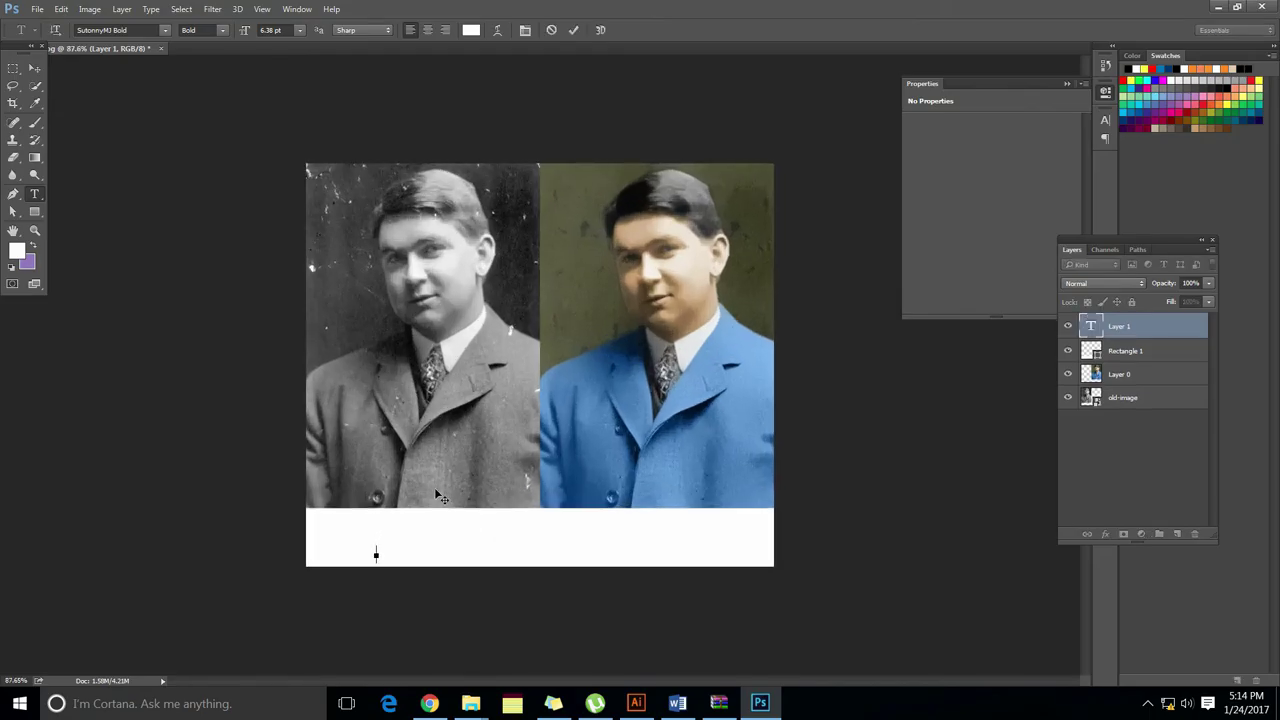
text(Be)
click(34, 67)
- Set the Before text's colour to red, ff0000
click(1111, 133)
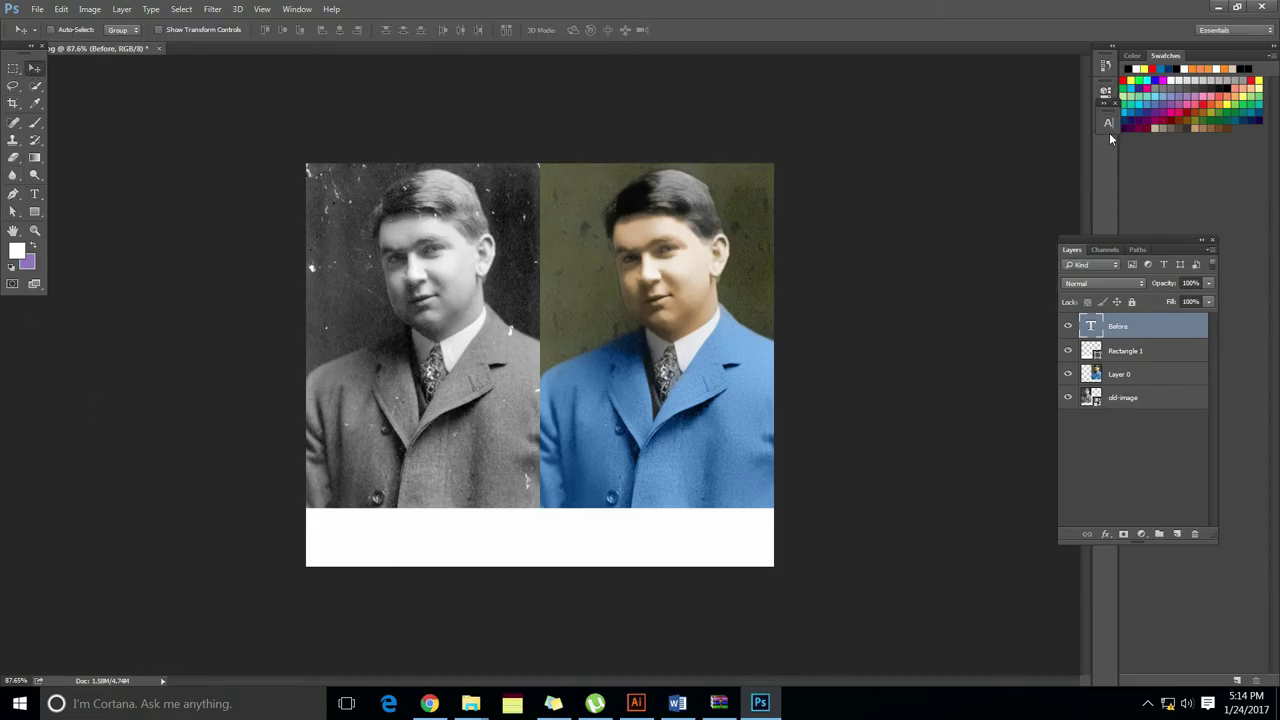
click(1107, 126)
click(1070, 198)
click(1034, 251)
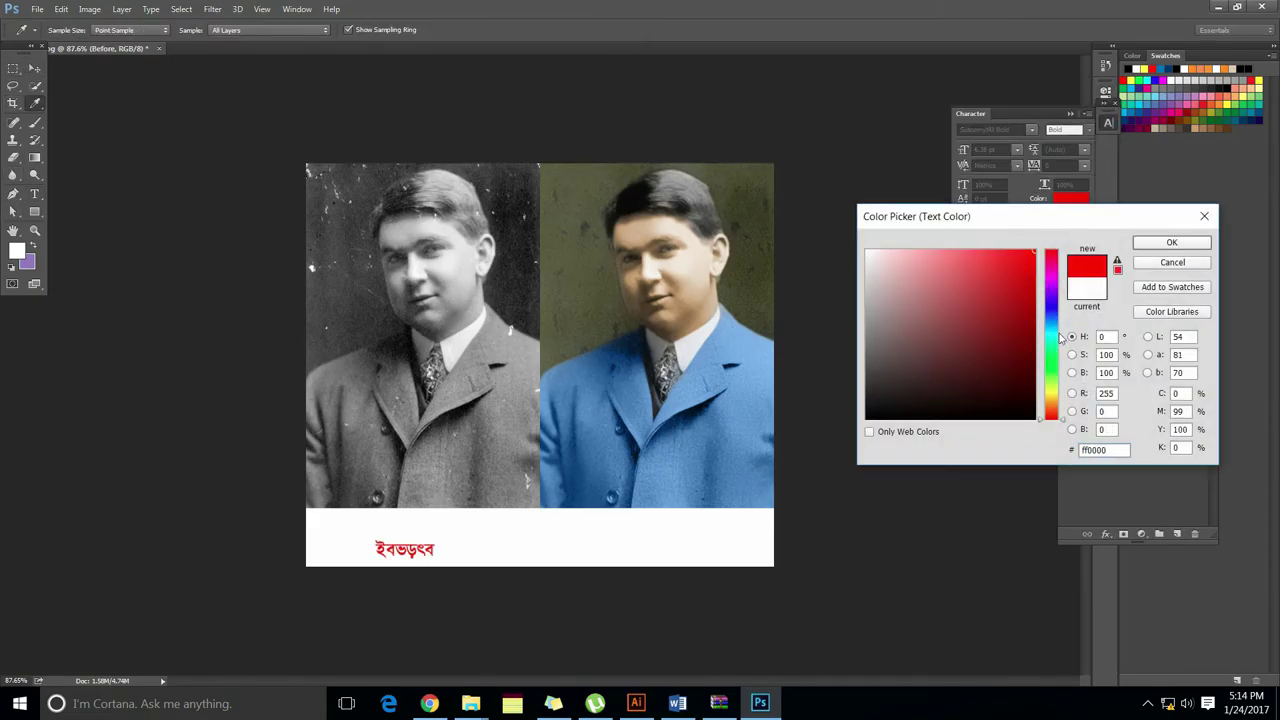
click(1163, 246)
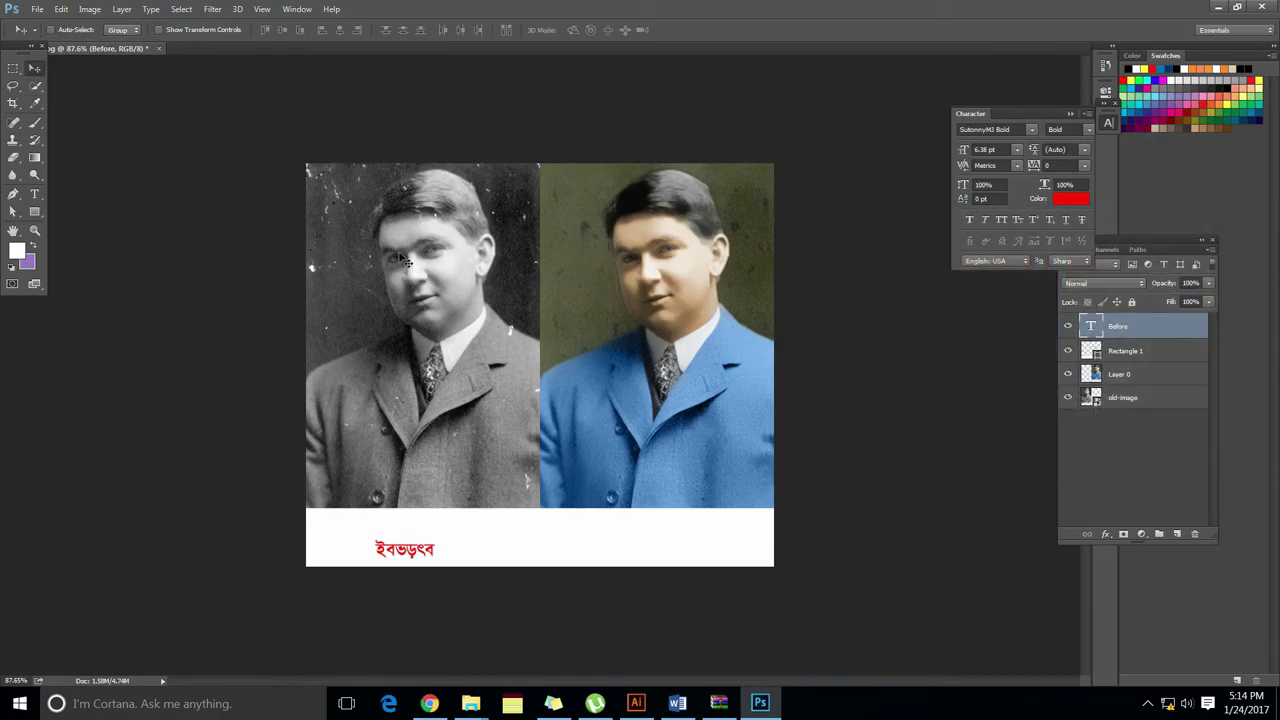
- Set the Before text's font to Calibri Bold
click(1012, 129)
drag(1007, 126, 893, 118)
text(a)
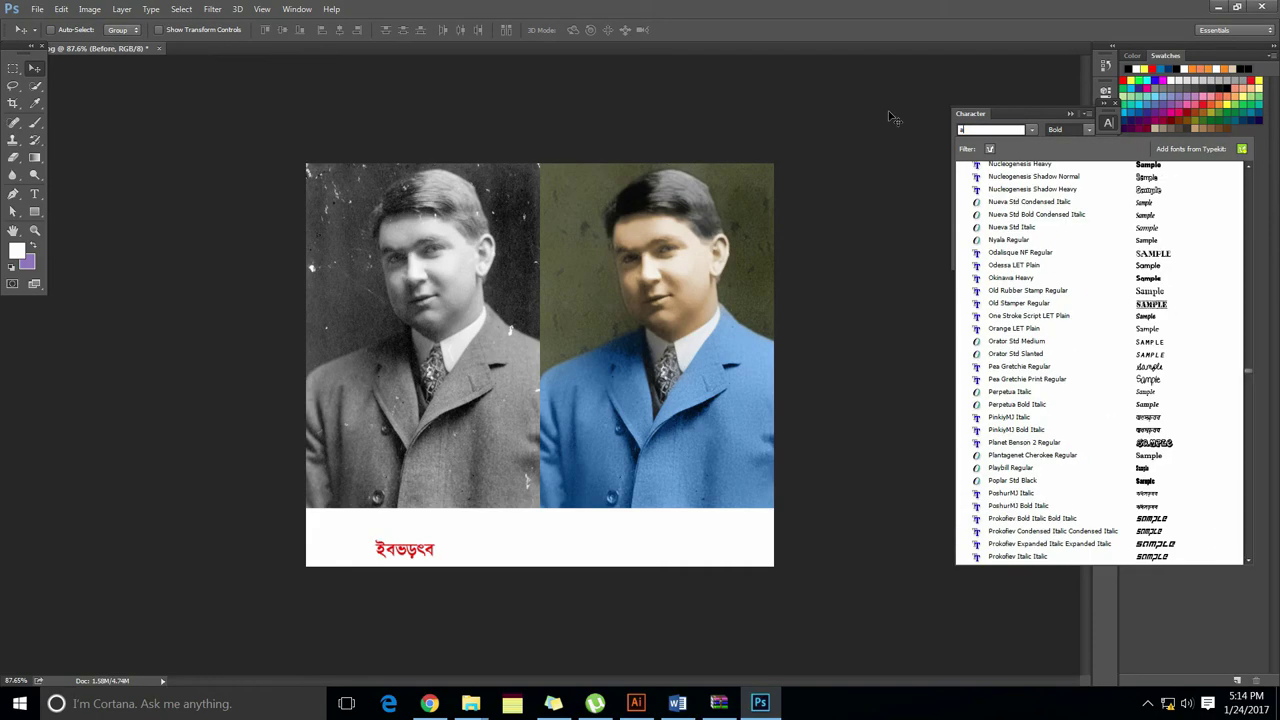
key(BackSpace)
text(*)
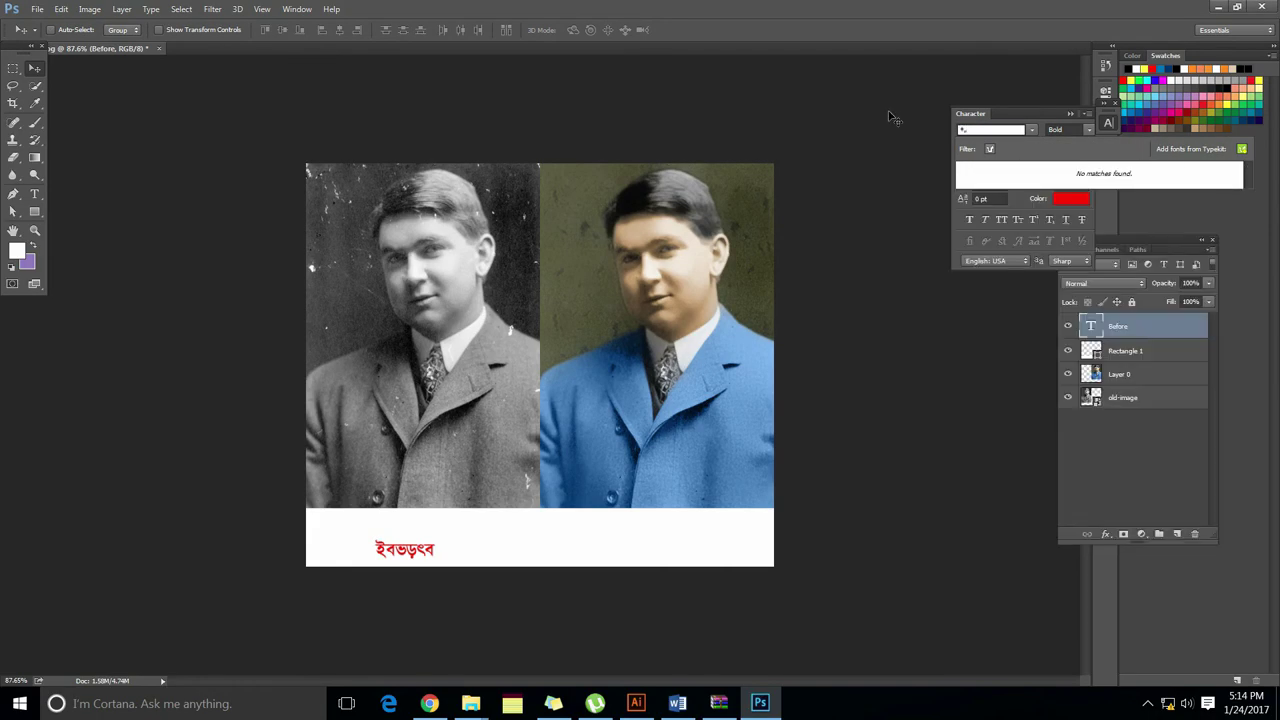
key(BackSpace)
key(BackSpace)
text(ca)
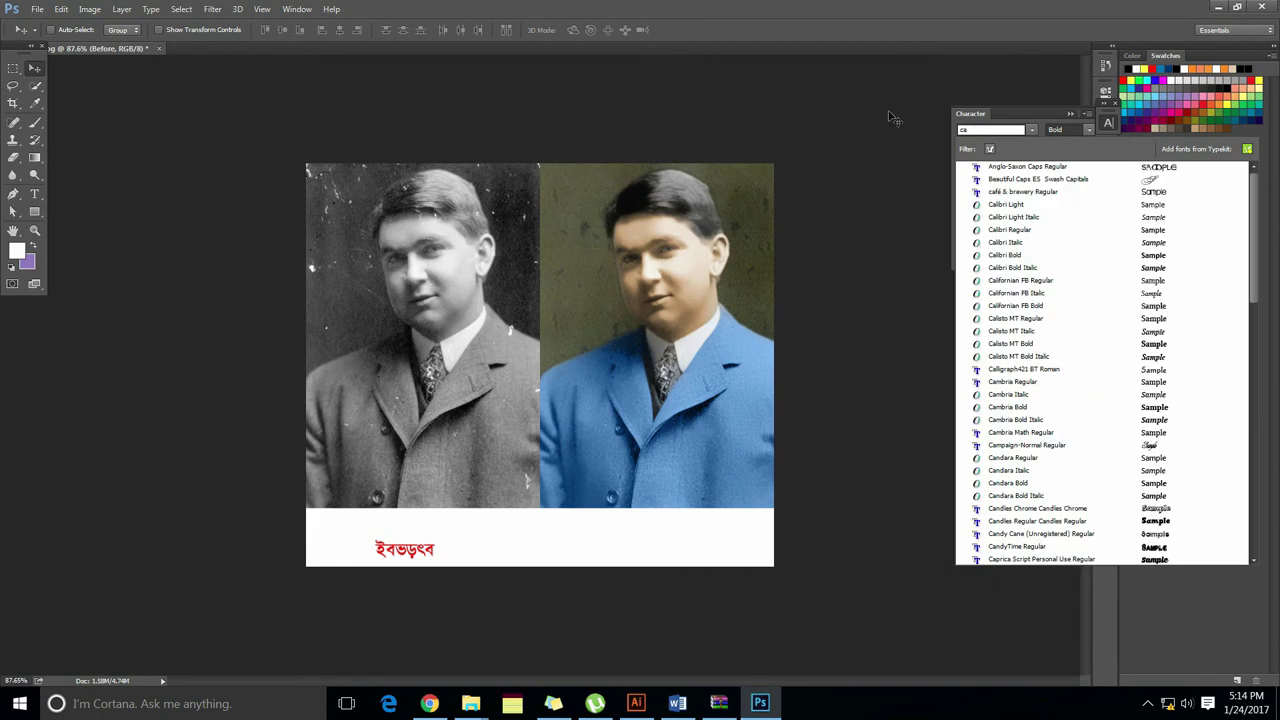
text(lib)
click(1030, 216)
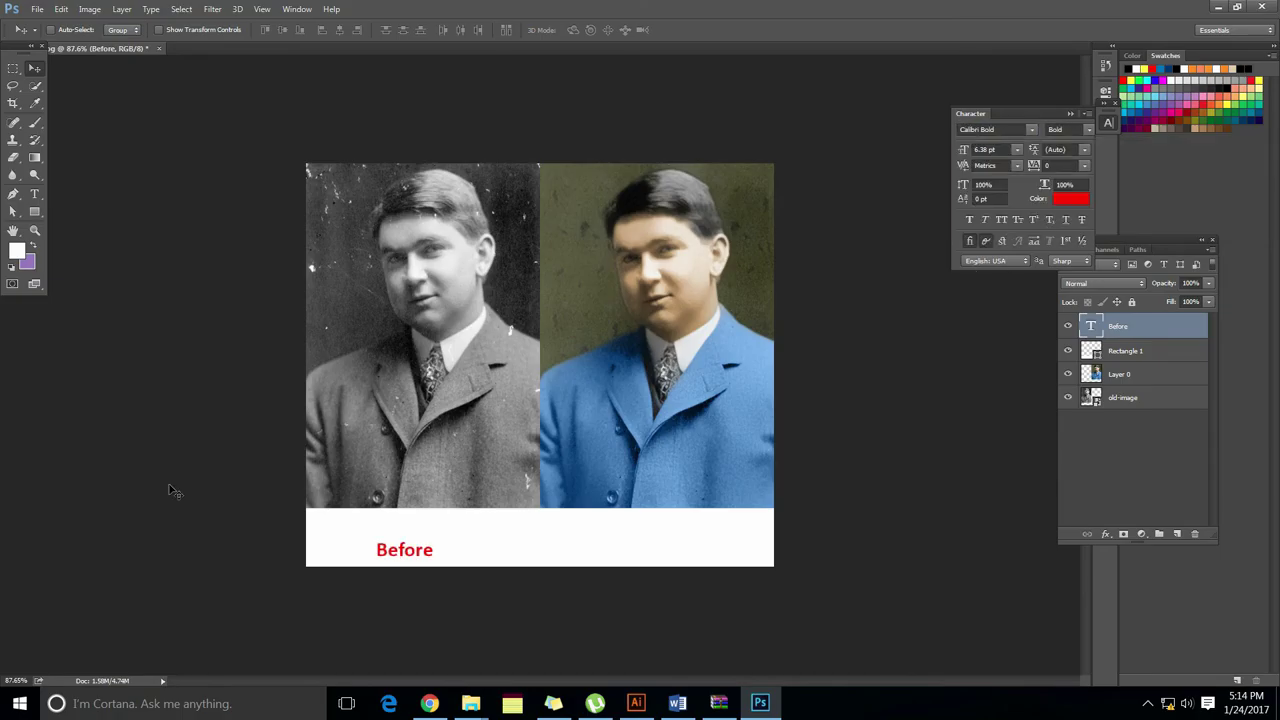
- Enlarge the Before text to 12.67 pt and place a copy of it below the colourised portrait
key(ctrl+t)
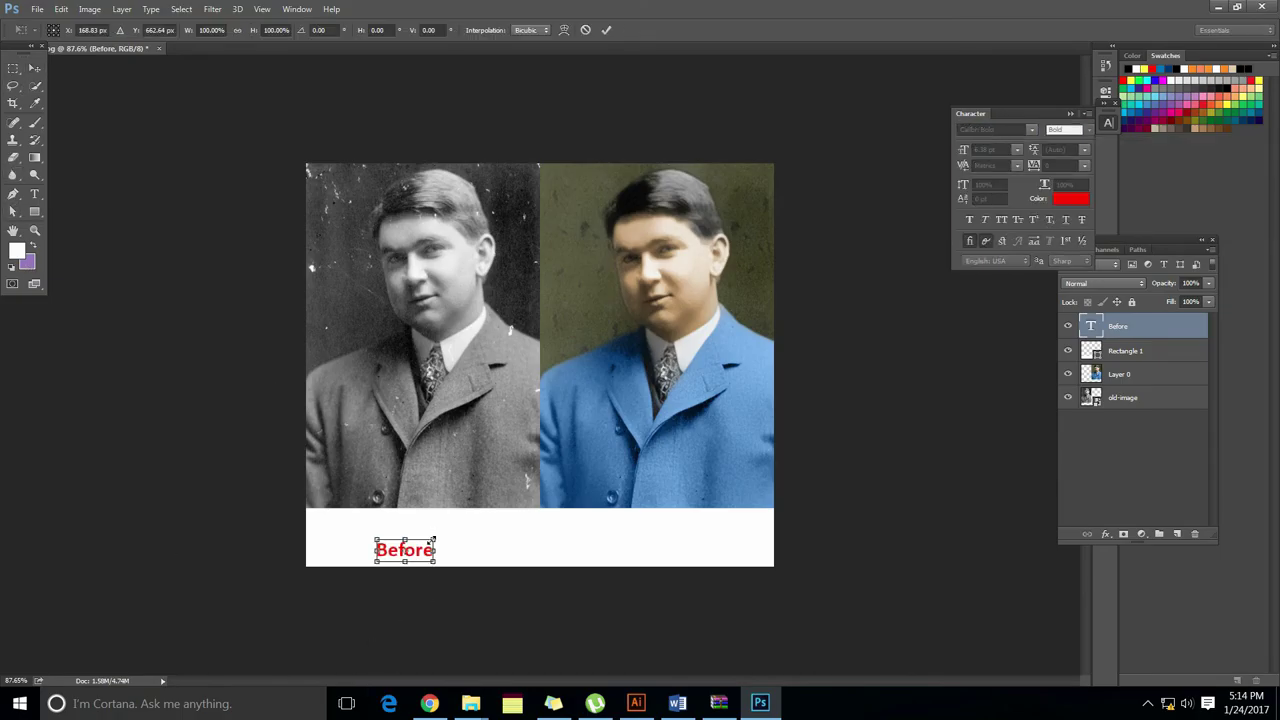
drag(432, 540, 705, 538)
key(Return)
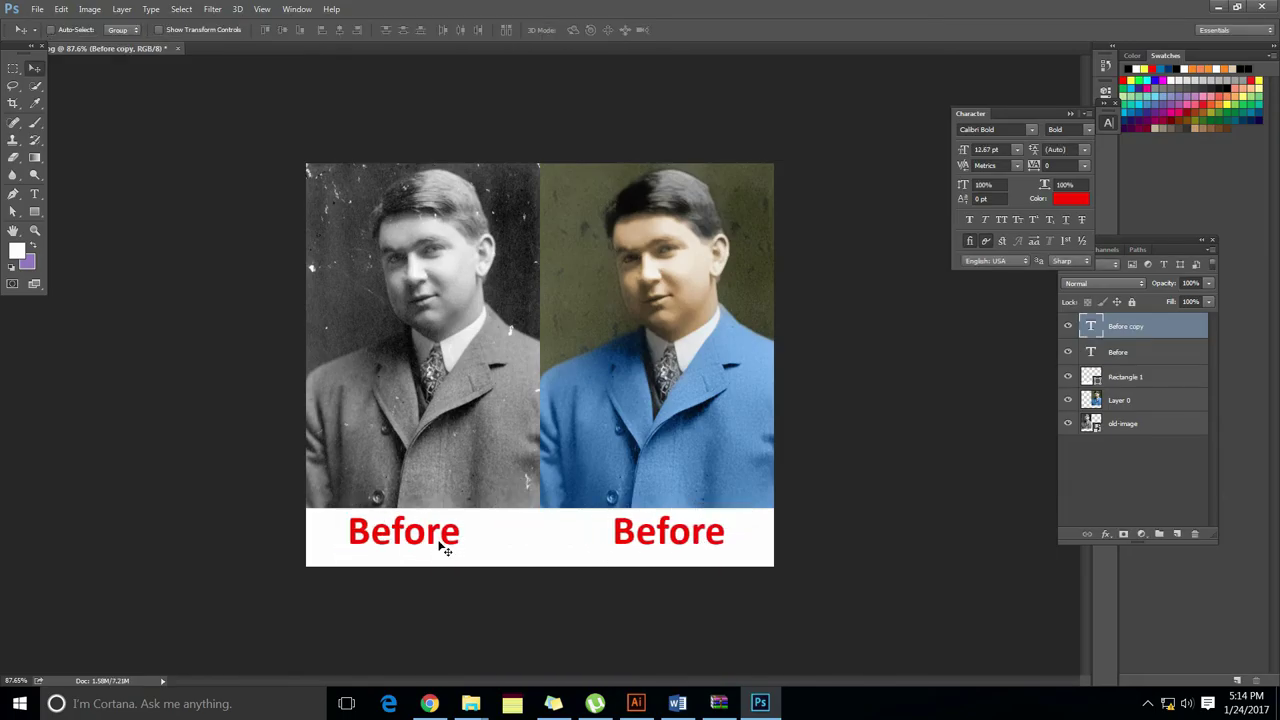
- Change the wording of the copied label below the colourised portrait to "After"
click(34, 193)
double_click(682, 535)
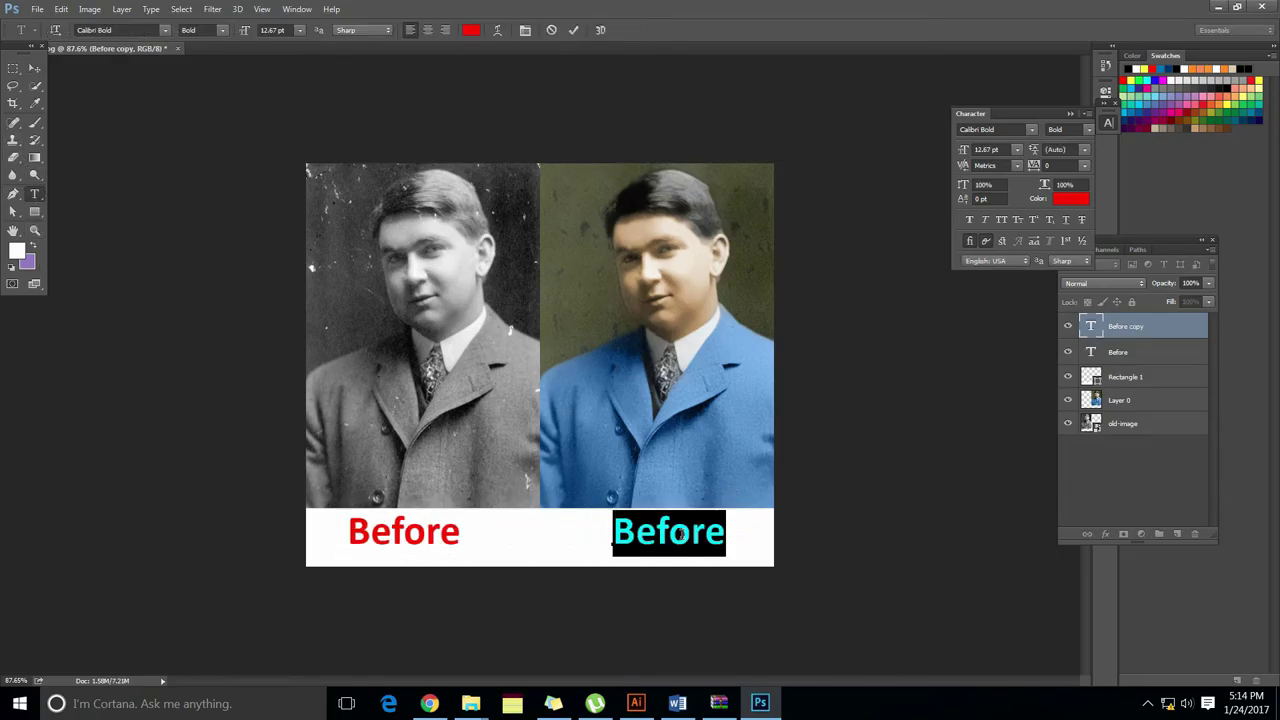
text(After)
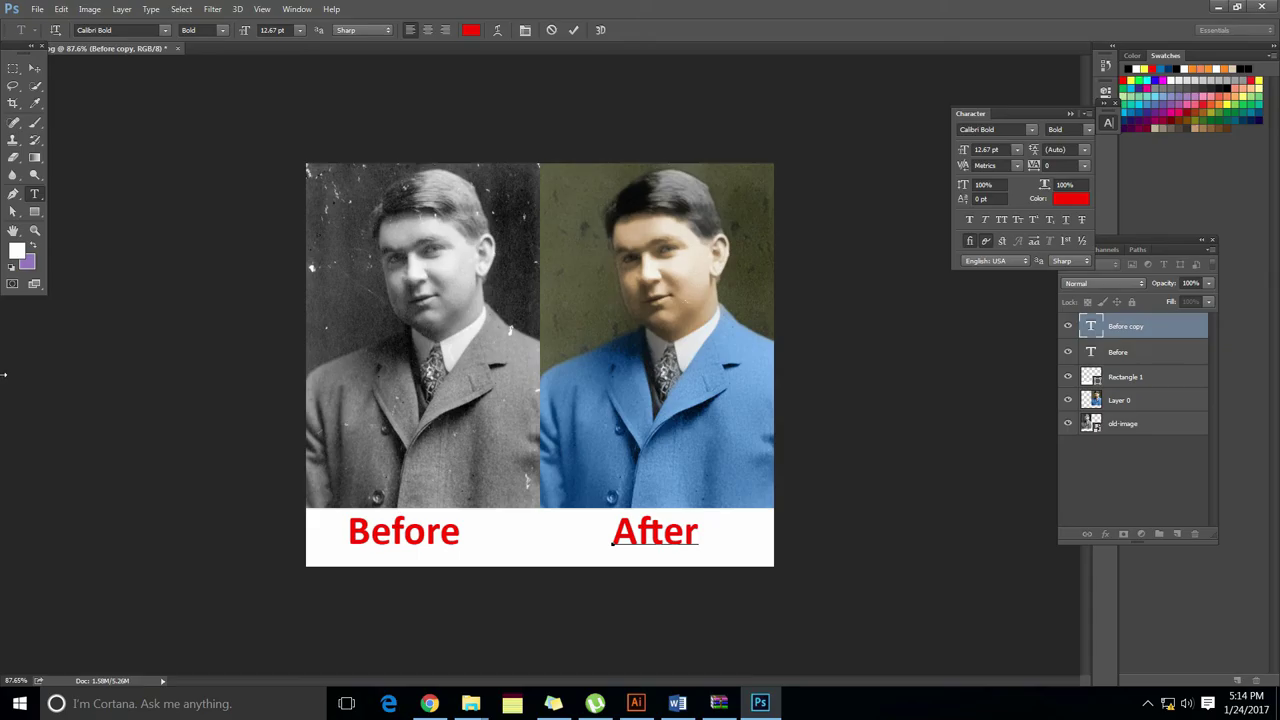
click(34, 67)
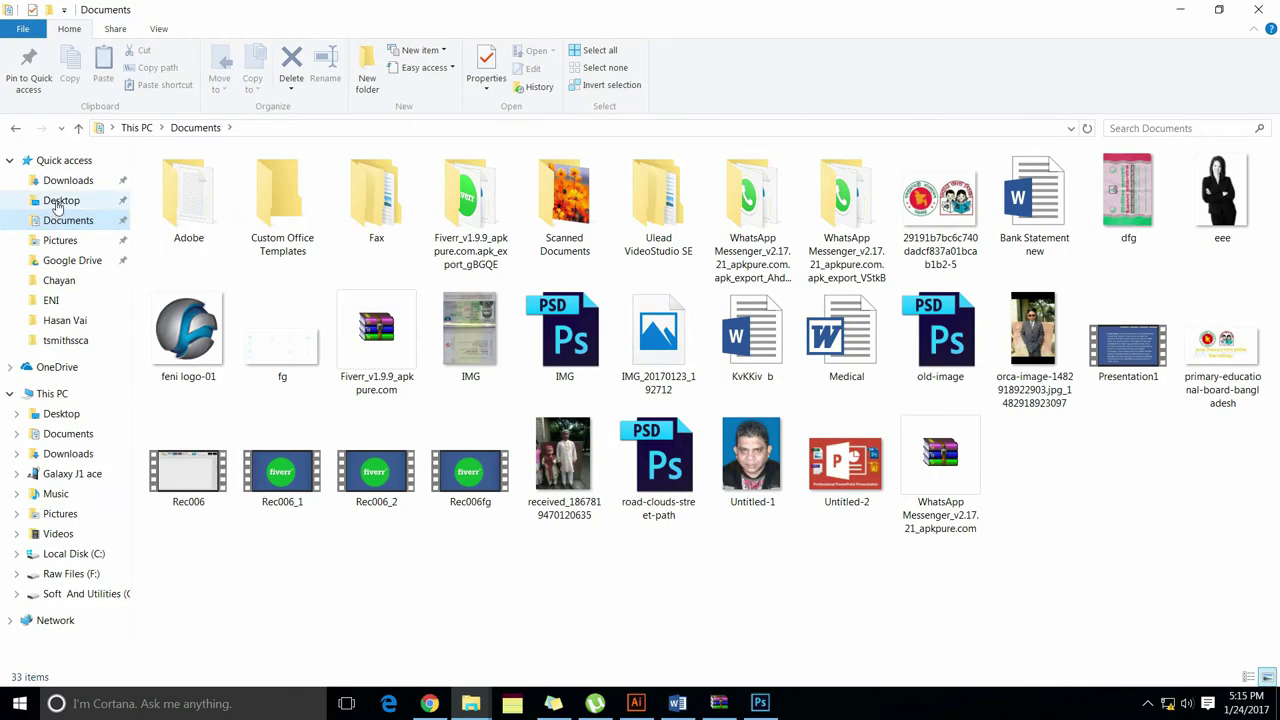
click(760, 704)
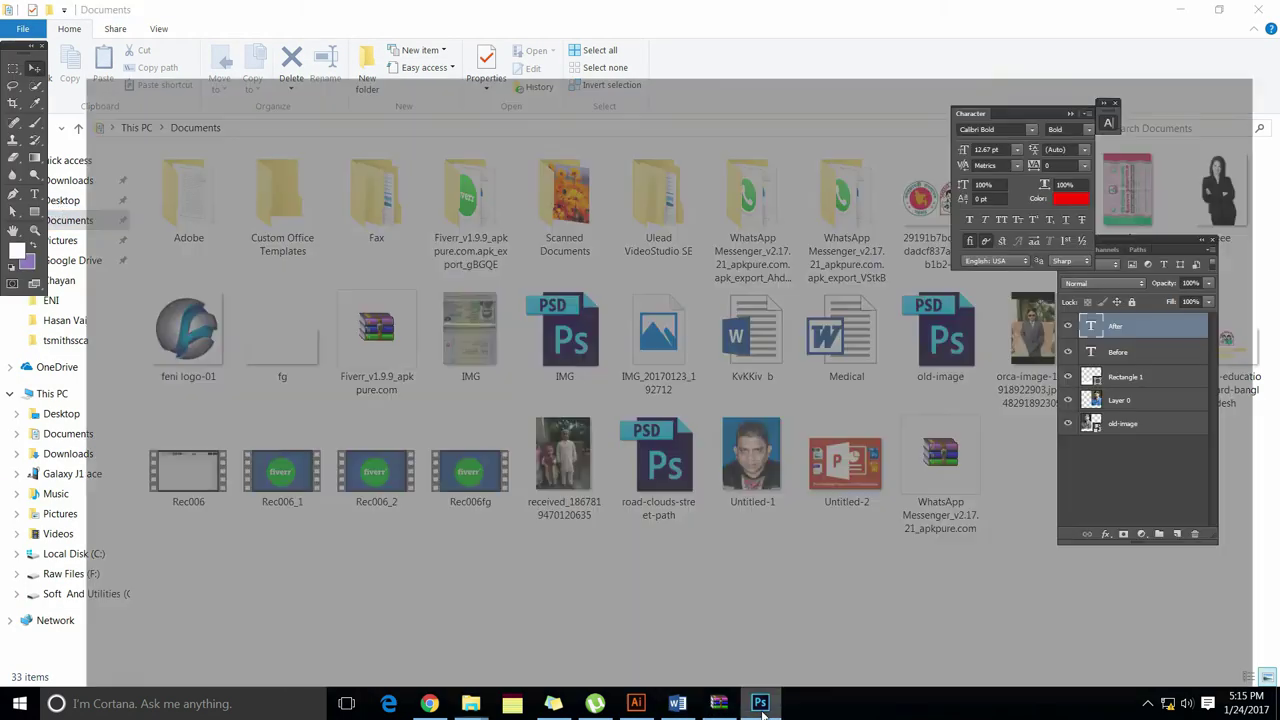
click(760, 704)
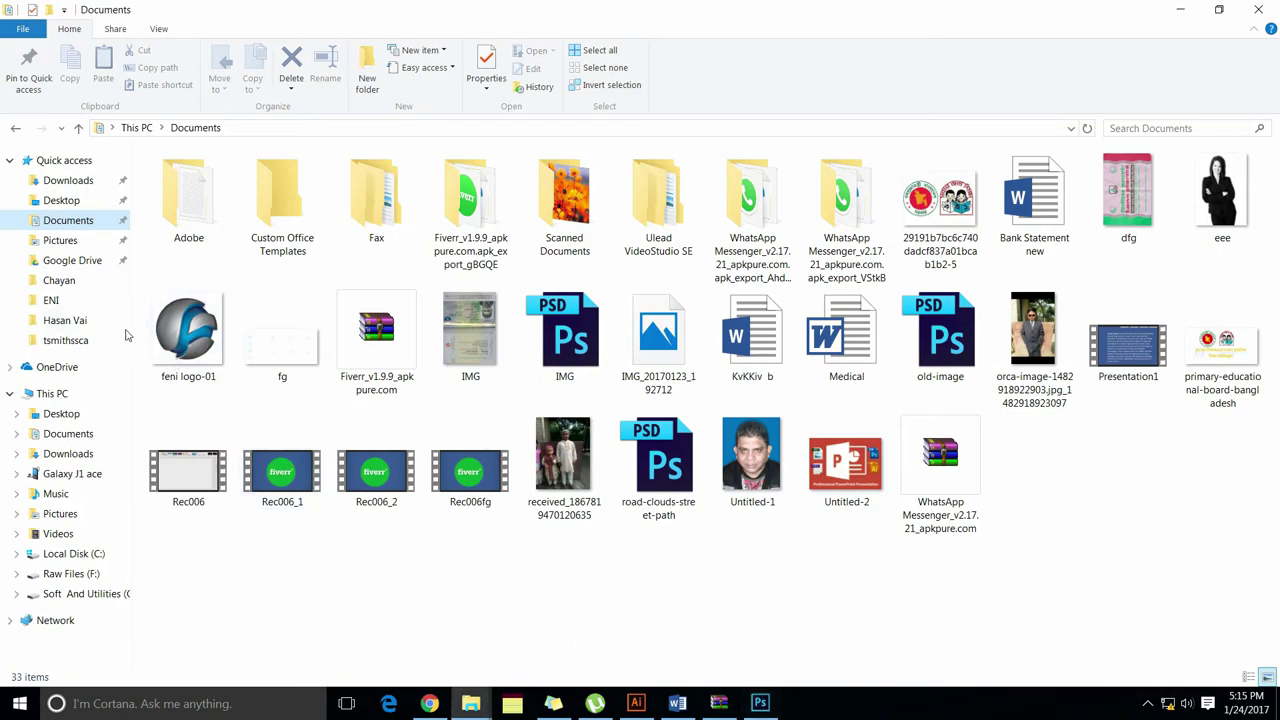
click(55, 200)
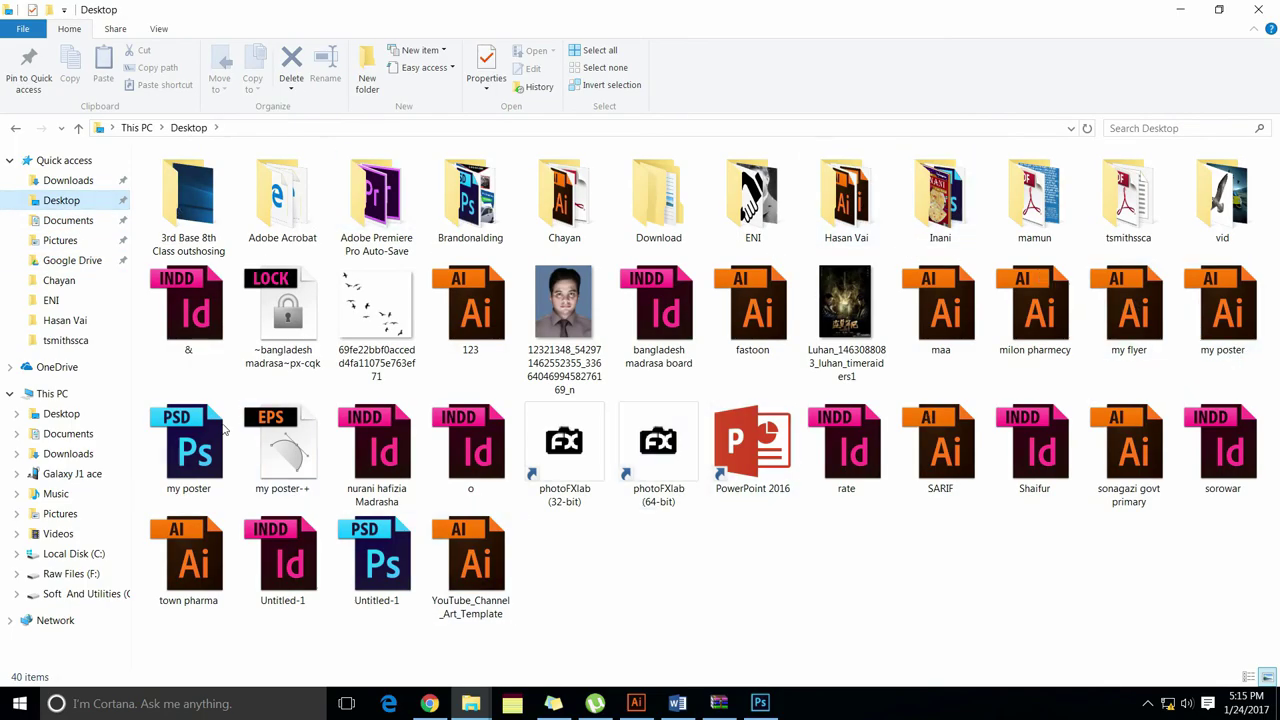
- Switch back to Photoshop and save the comparison as a JPEG named old-image in the Documents folder
click(760, 704)
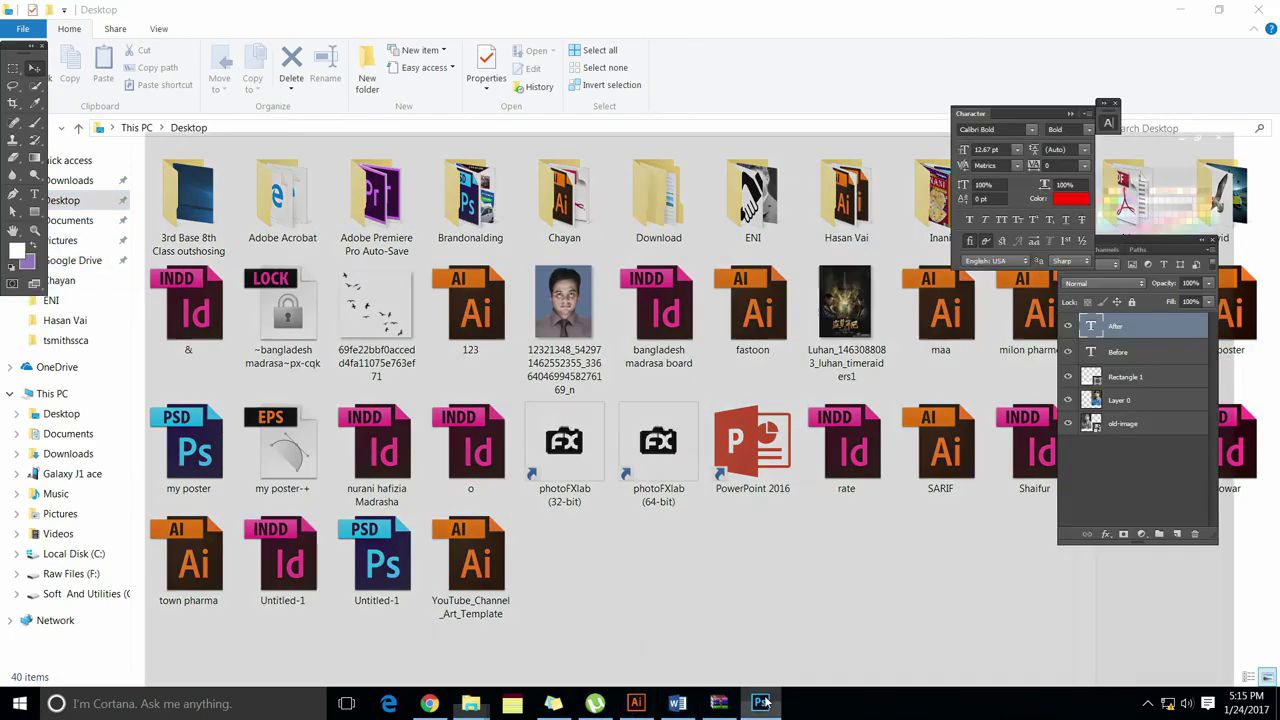
key(ctrl+shift+s)
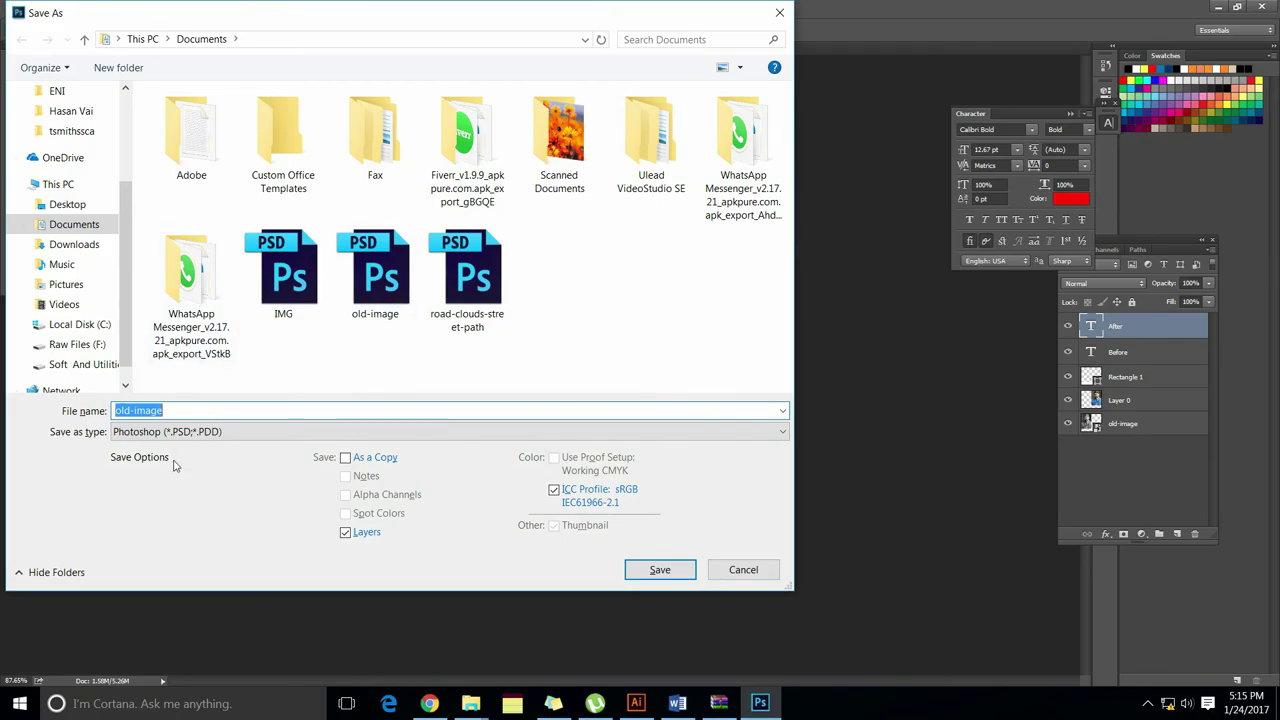
click(190, 431)
click(165, 255)
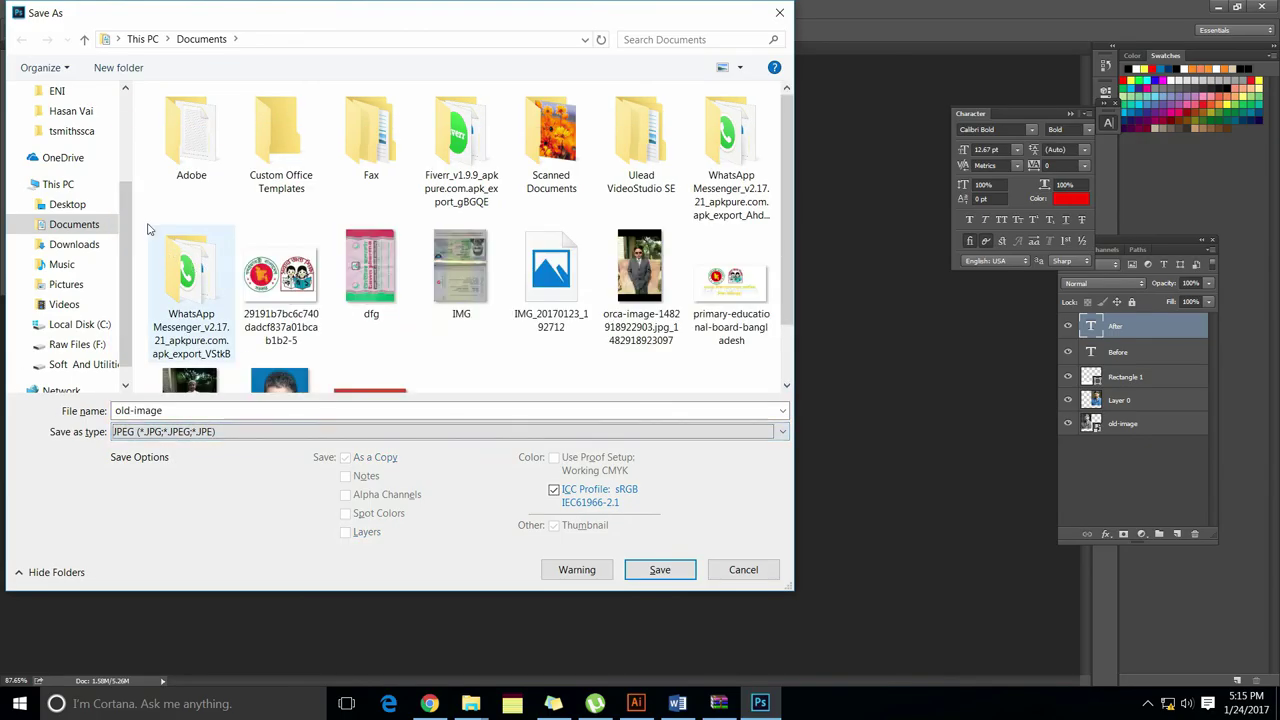
click(660, 569)
click(720, 193)
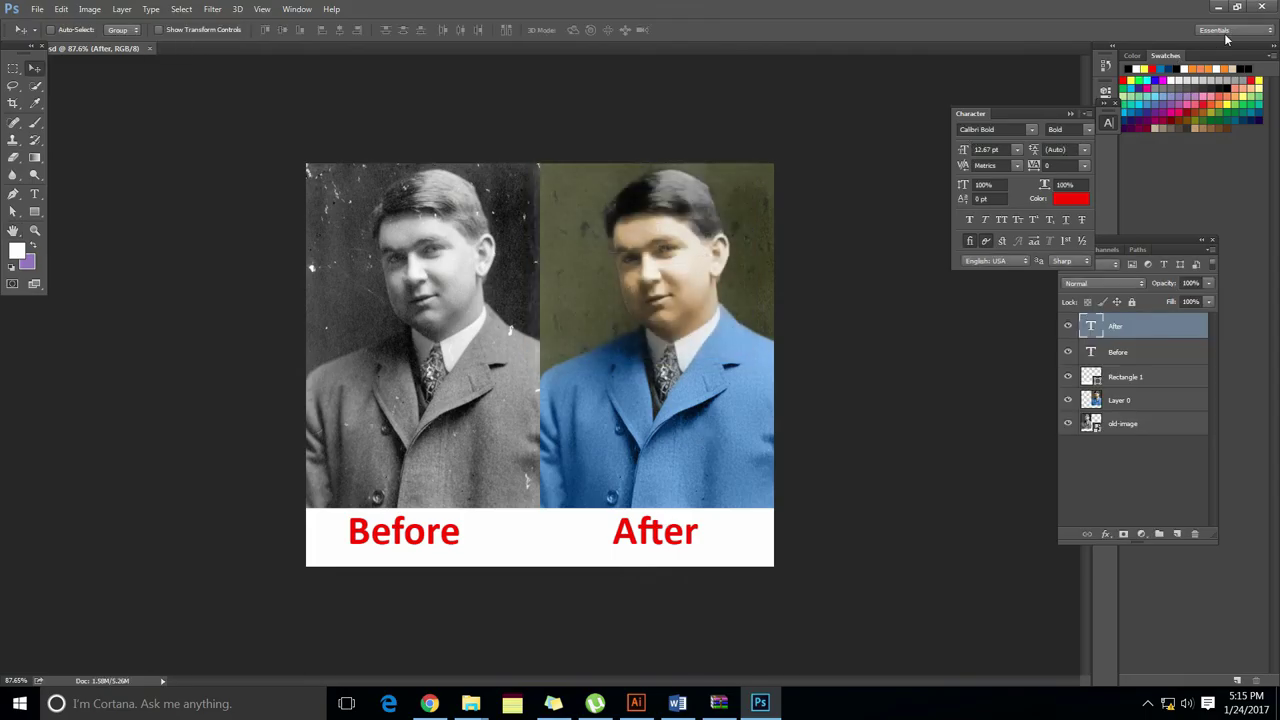
- Switch to File Explorer and open the saved old-image JPEG from the Documents folder for viewing
click(1218, 8)
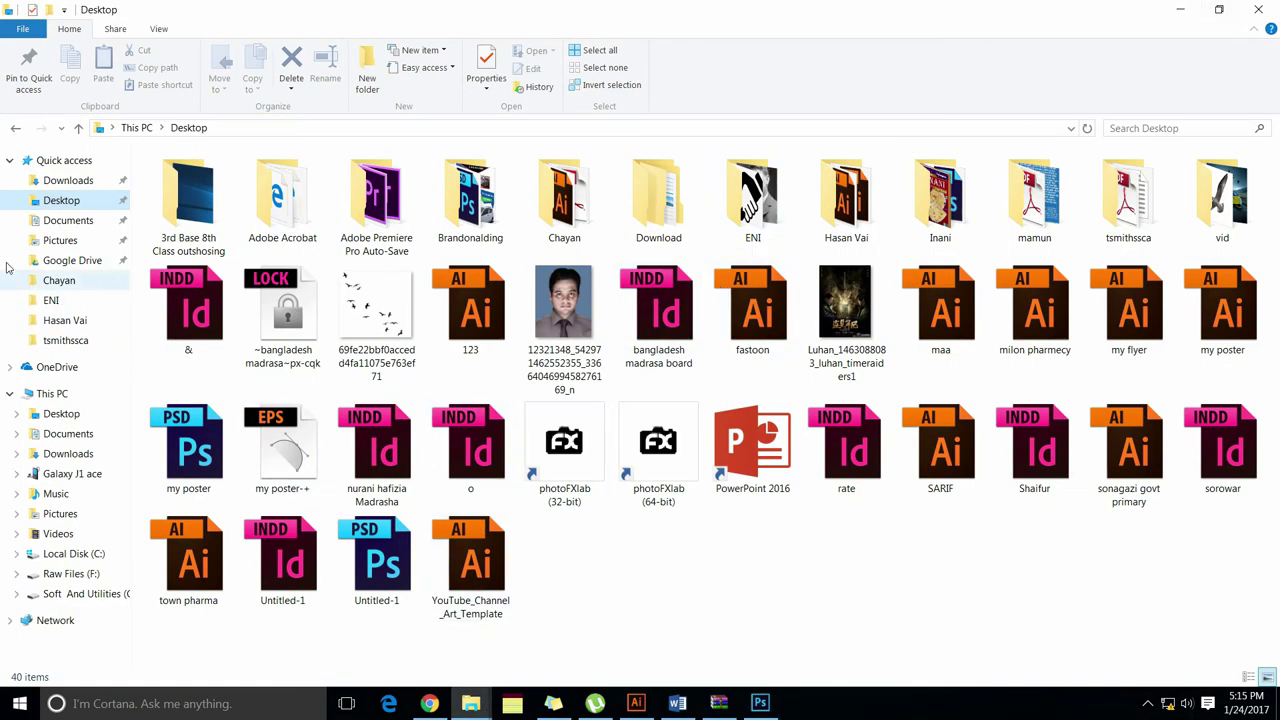
click(57, 222)
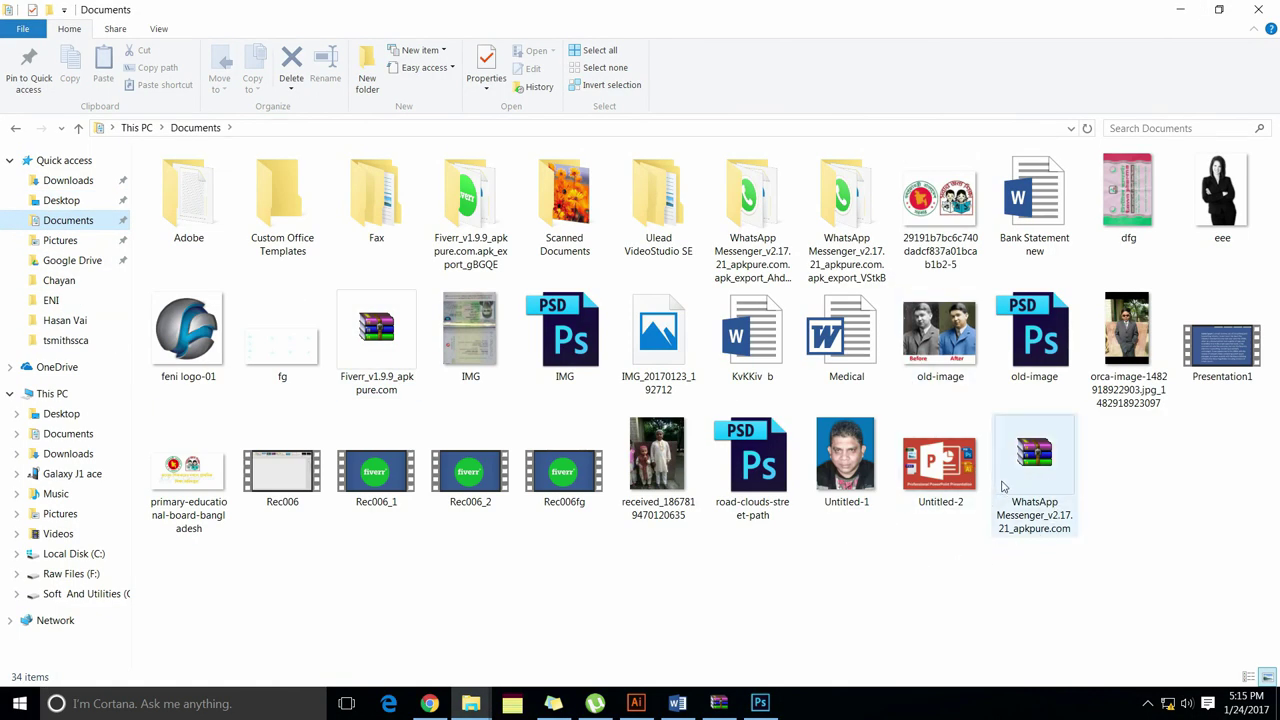
double_click(966, 355)
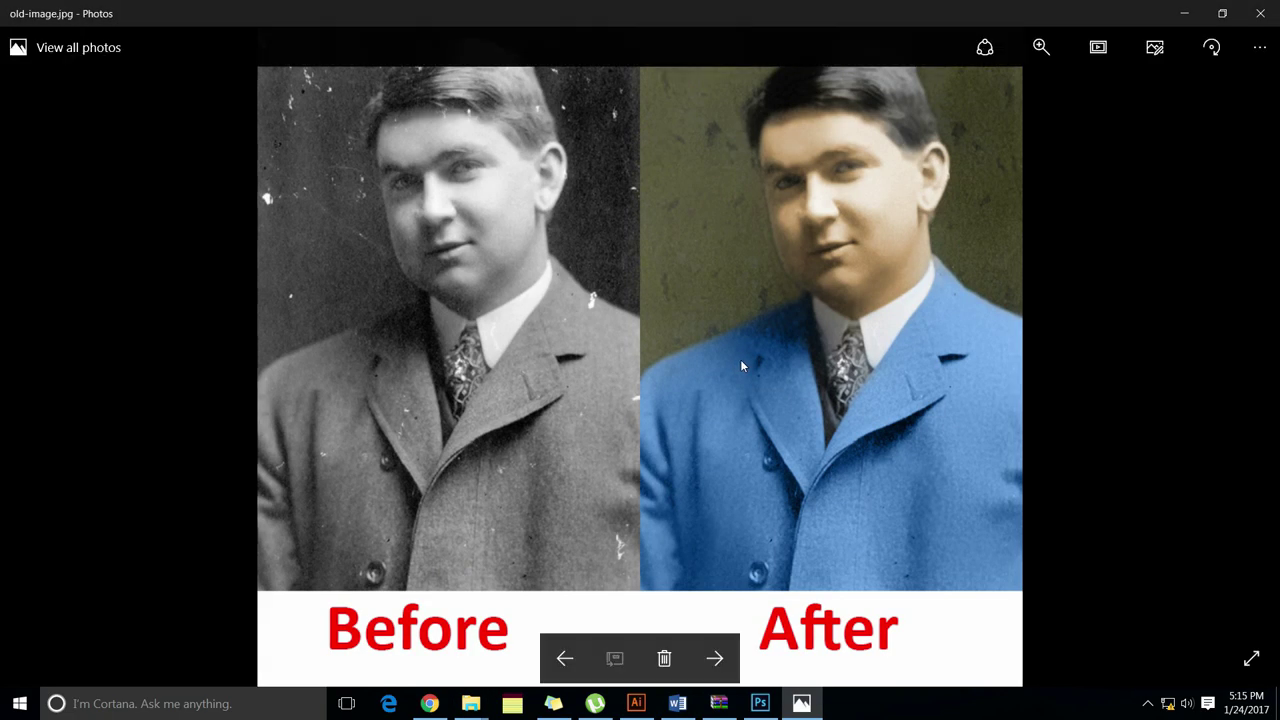